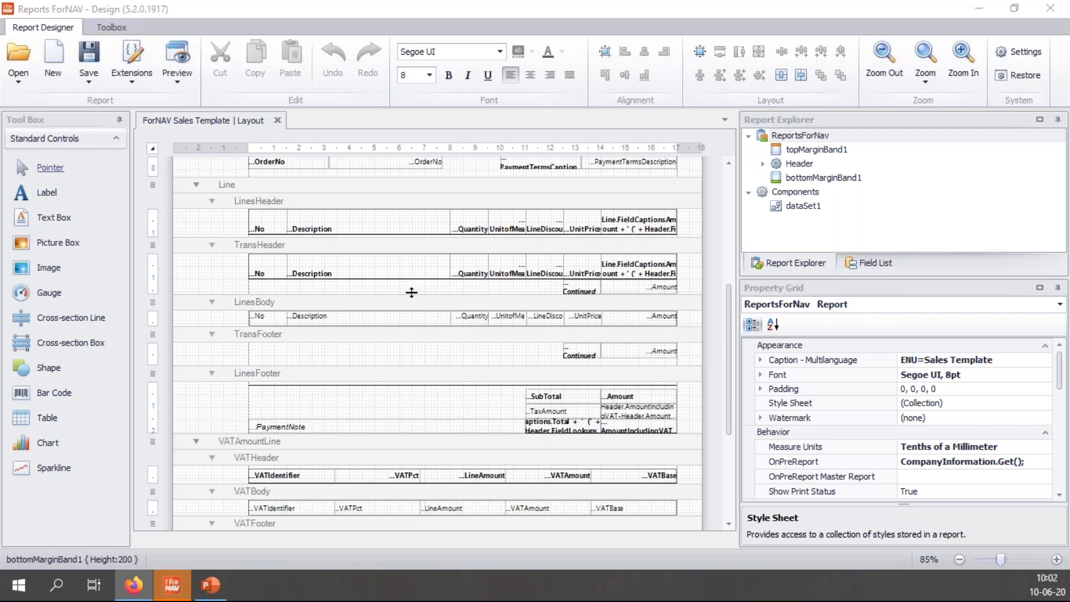
Select the whole LinesTable in the LinesBody band of the sales template layout.
left_click(460, 302)
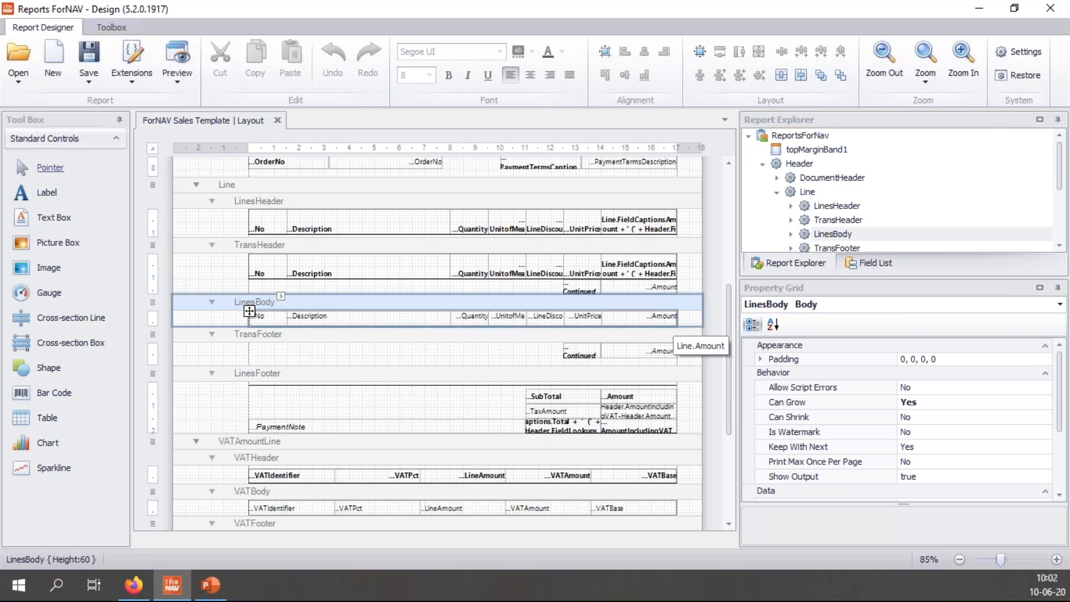
left_click(279, 323)
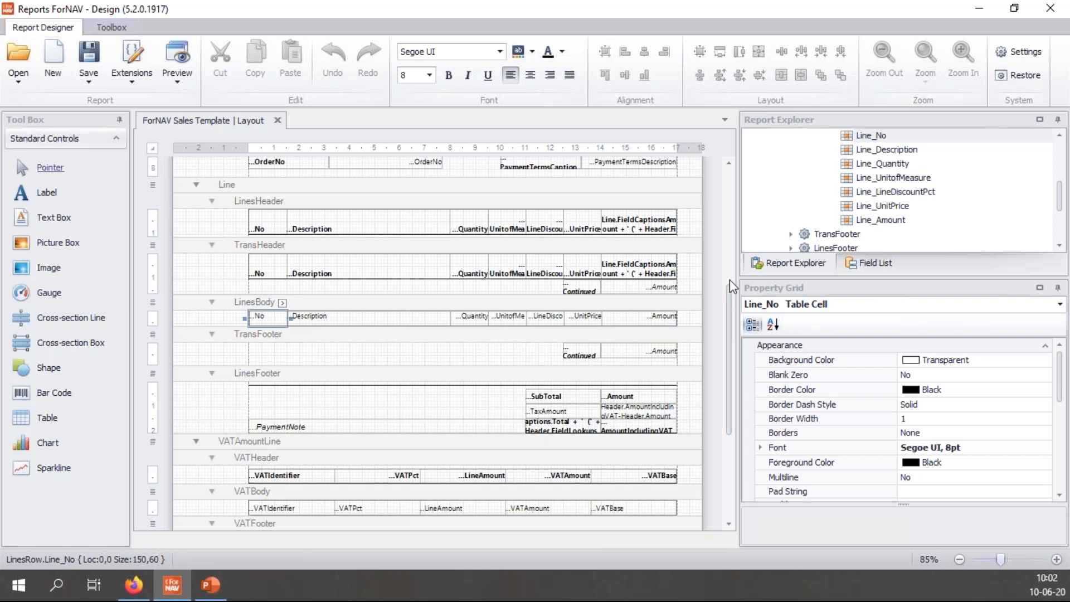
scroll(867, 224, "up", 1)
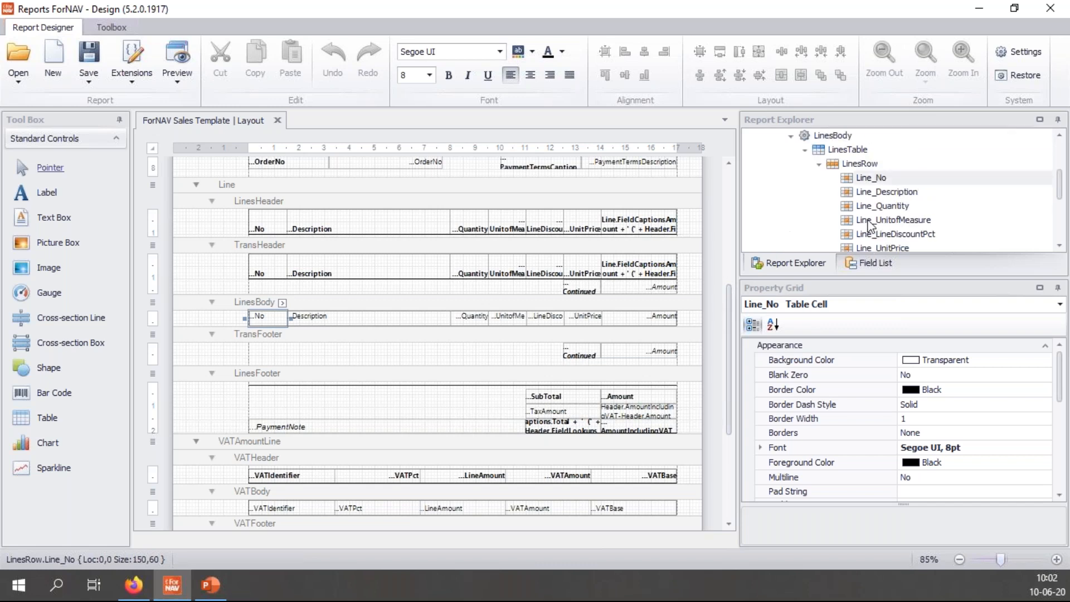
left_click(860, 151)
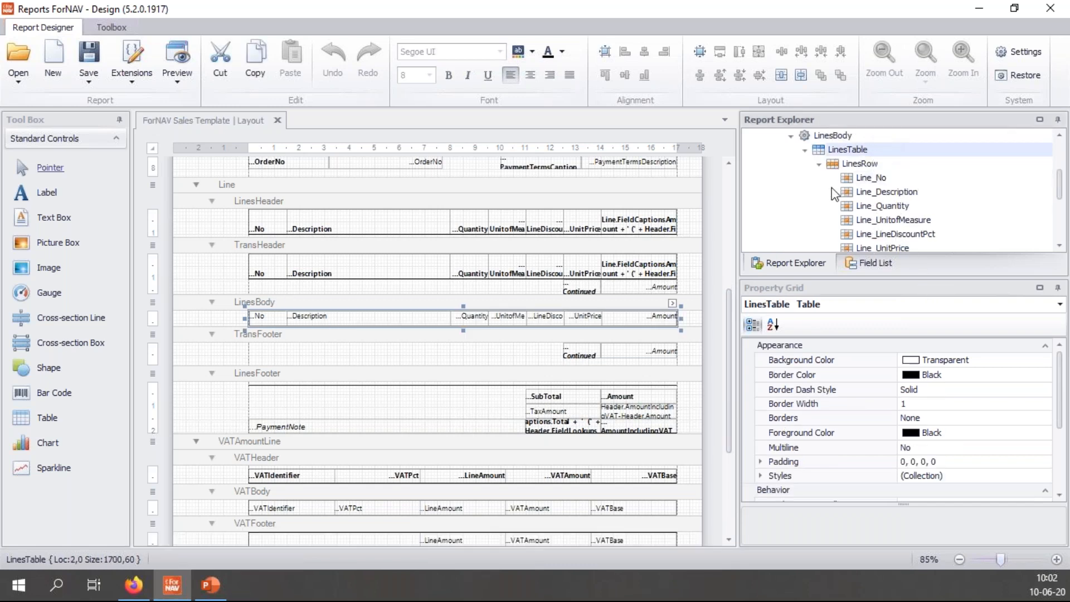
scroll(880, 139, "up", 1)
scroll(872, 146, "down", 1)
Create a new even style for LinesTable and name it EvenStyle.
left_click(760, 476)
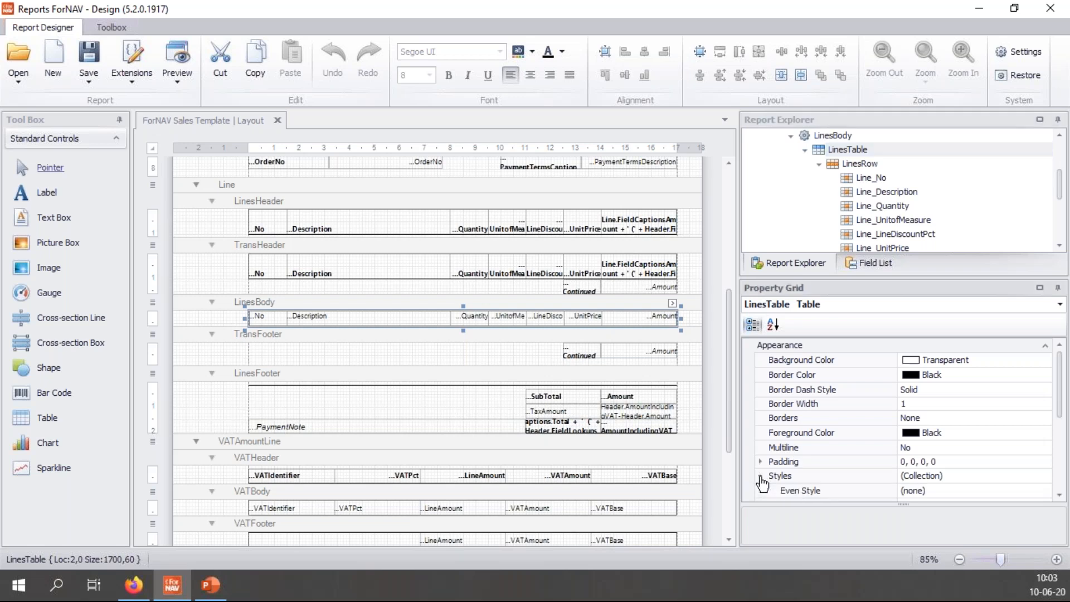
scroll(936, 444, "down", 4)
left_click_drag(1057, 444, 1056, 425)
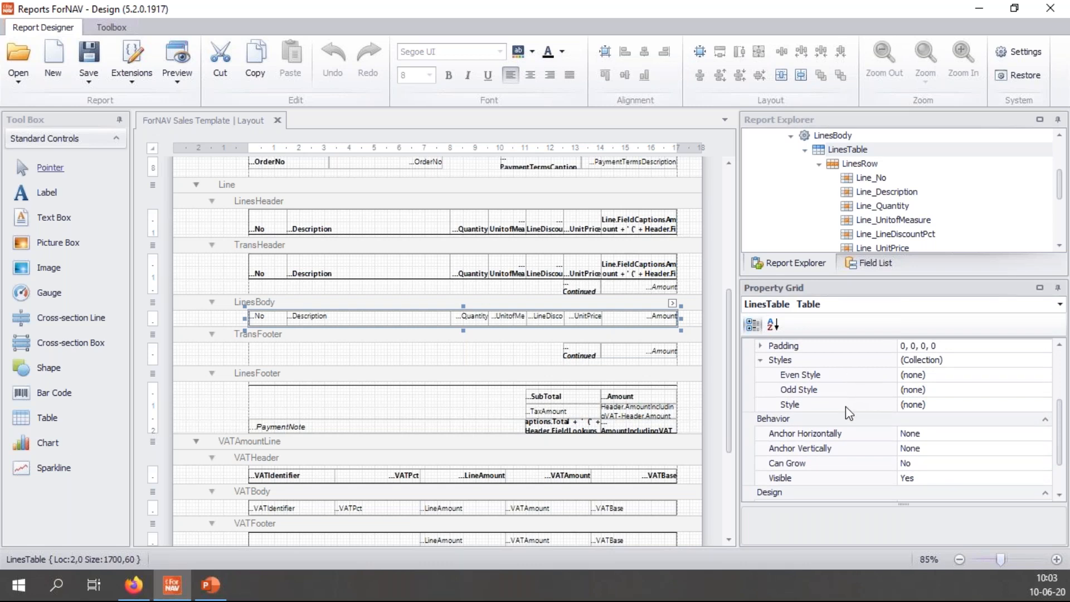
left_click(964, 374)
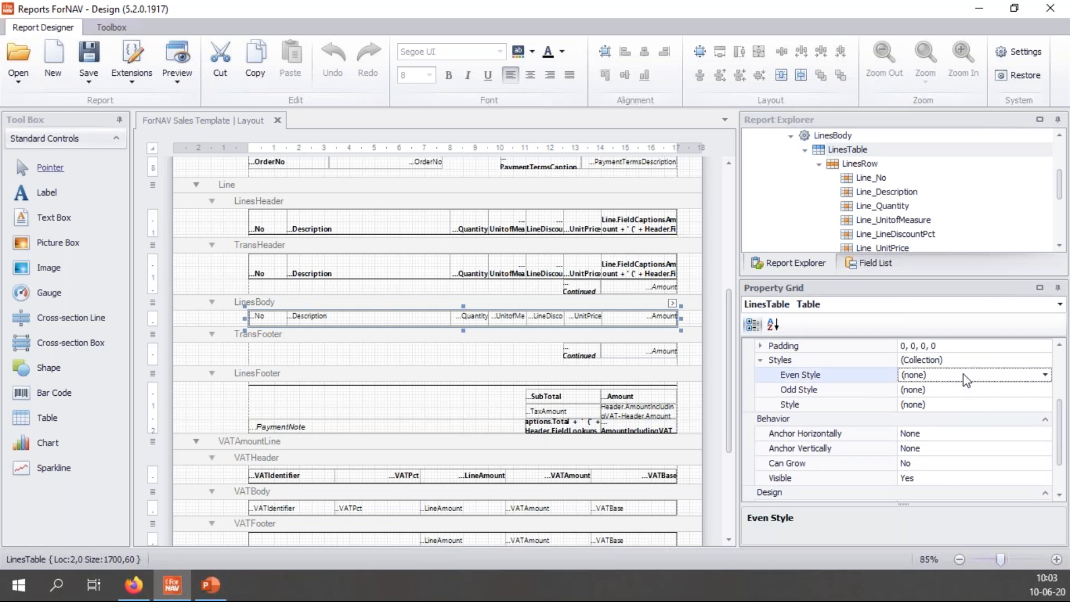
left_click(1044, 375)
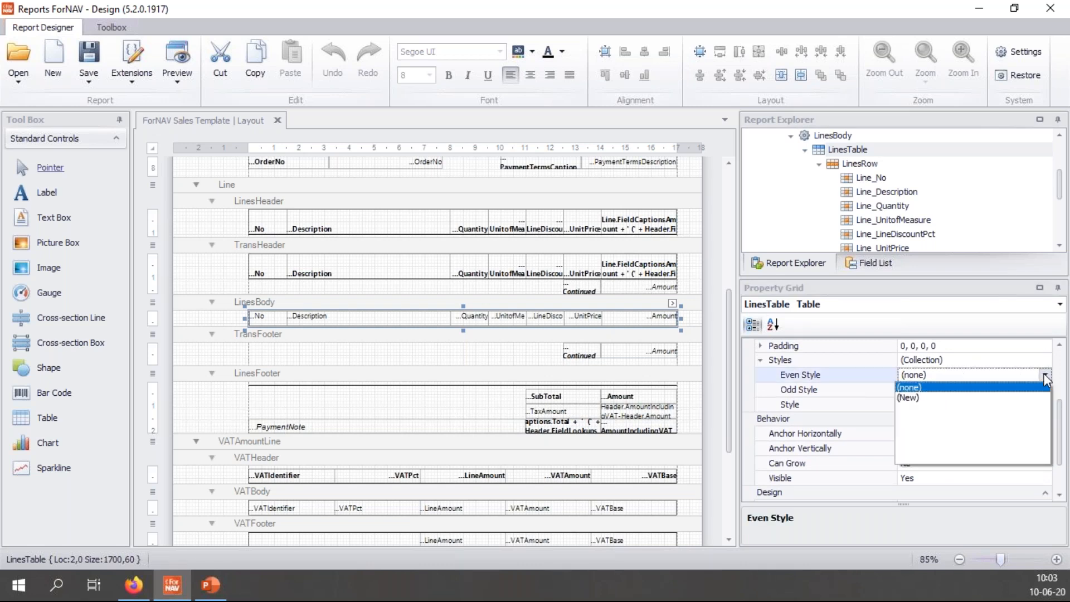
left_click(908, 397)
left_click(976, 389)
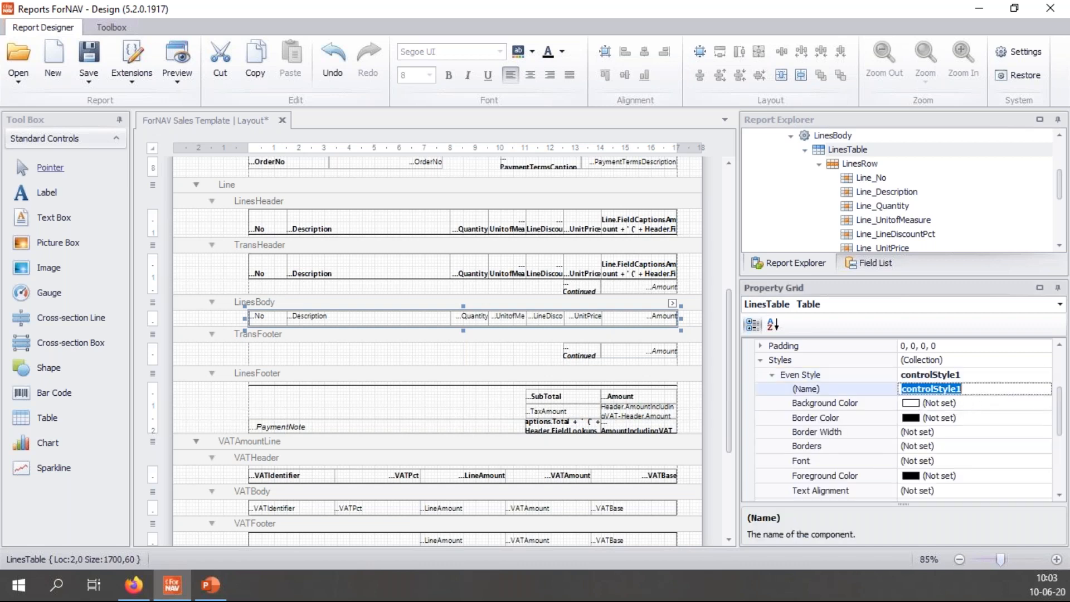
type("EvenStyle")
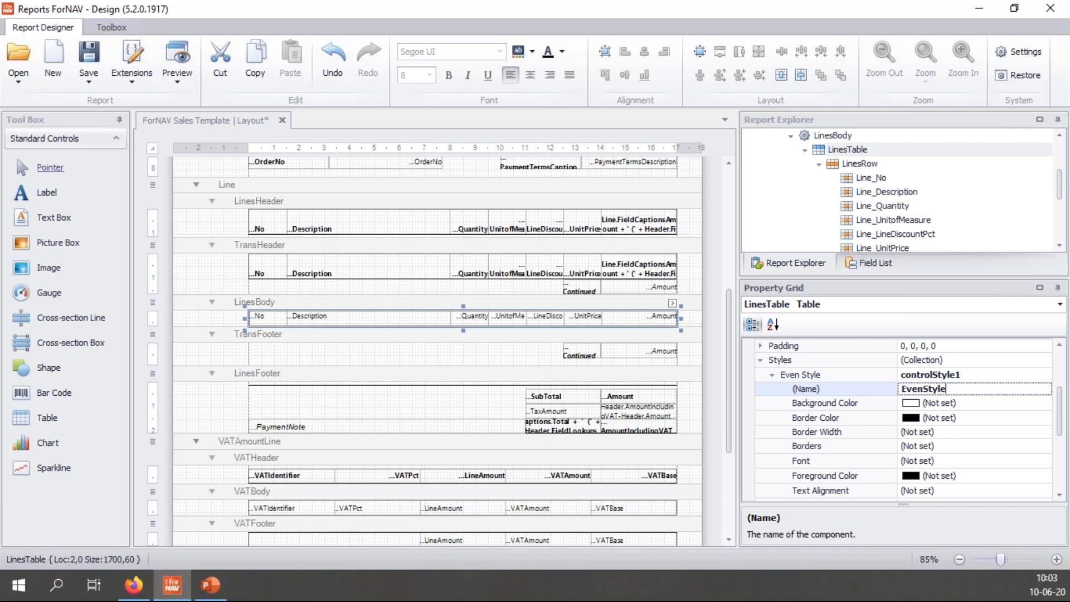
key("Return")
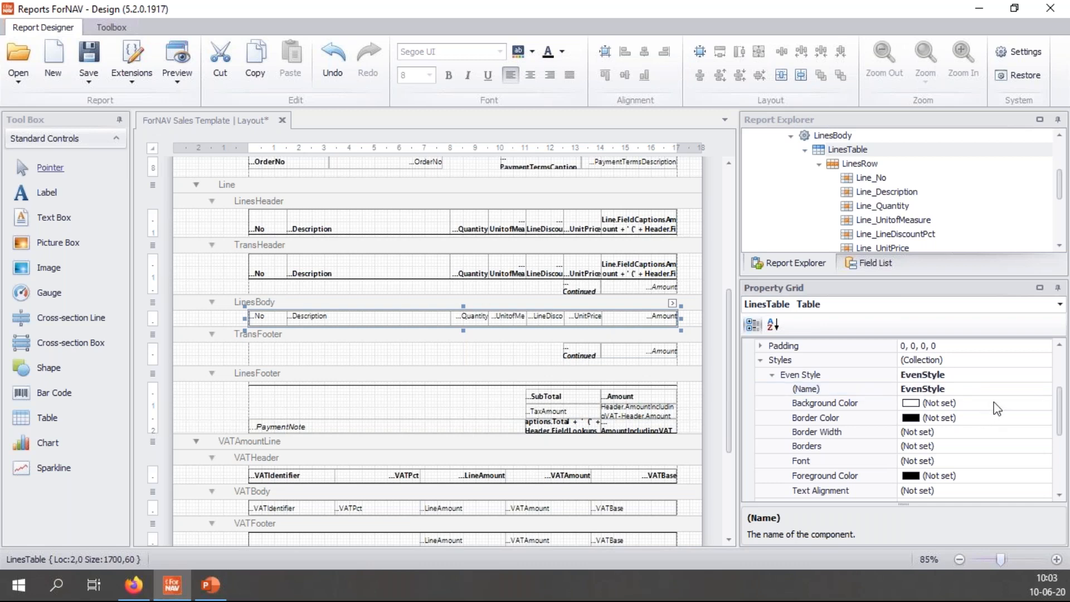
Set the background color of EvenStyle to LightGray.
left_click(993, 403)
left_click(1046, 403)
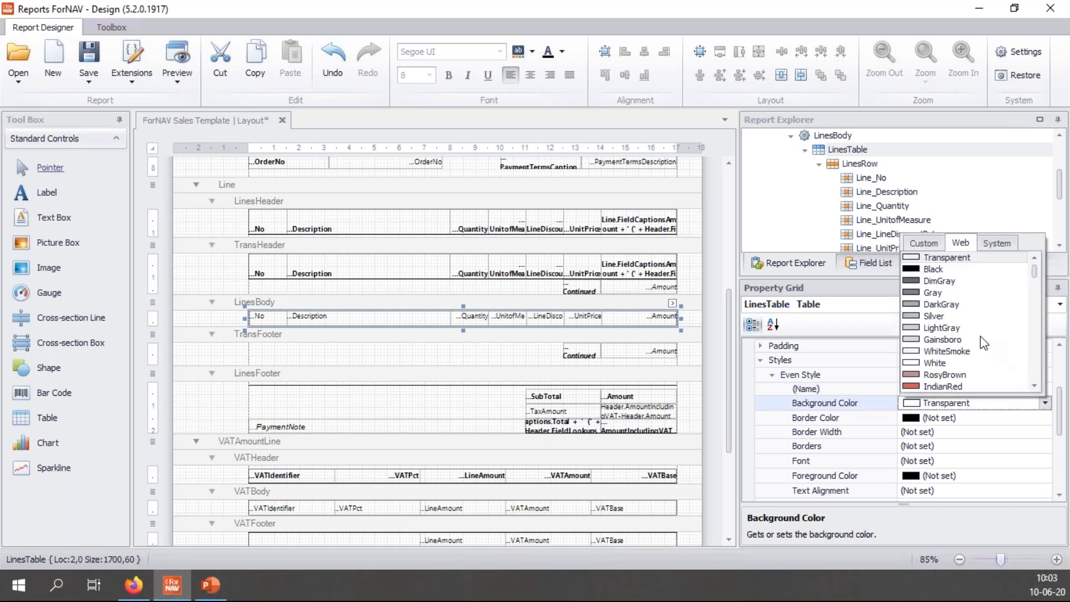
left_click(947, 328)
left_click(974, 388)
Look through the custom, web and system color choices for EvenStyle's background, keeping LightGray.
left_click(986, 403)
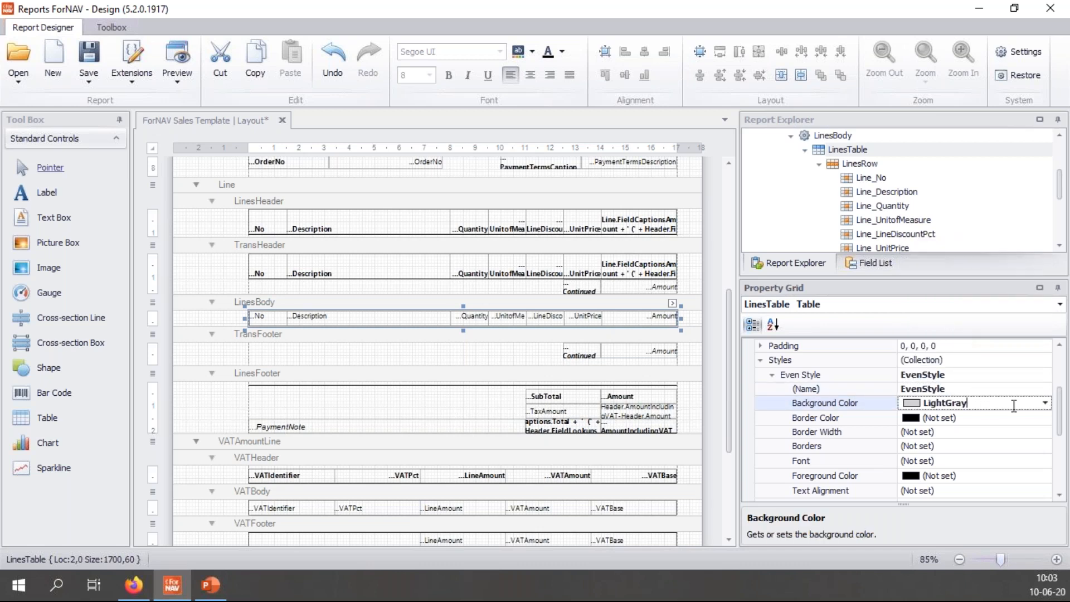
left_click(1045, 403)
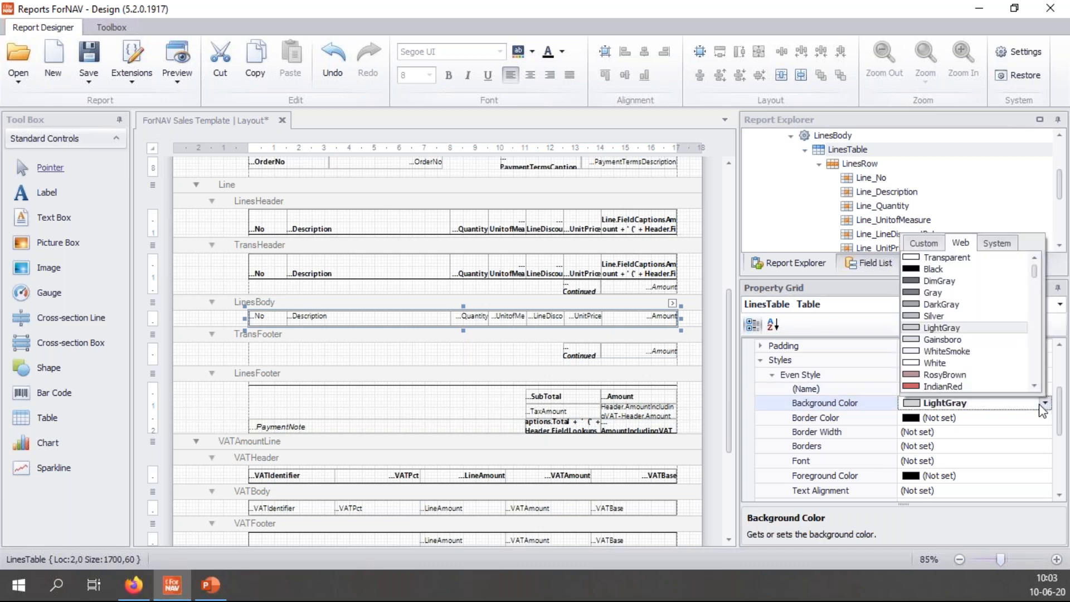
left_click(924, 244)
left_click(954, 244)
left_click(995, 244)
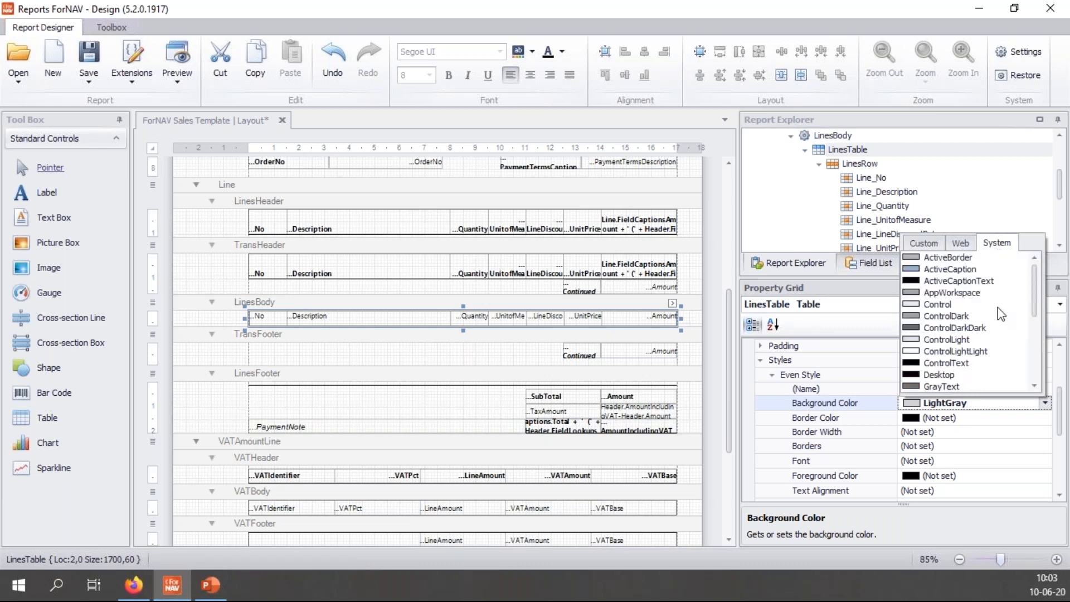
left_click(1007, 419)
left_click(1006, 403)
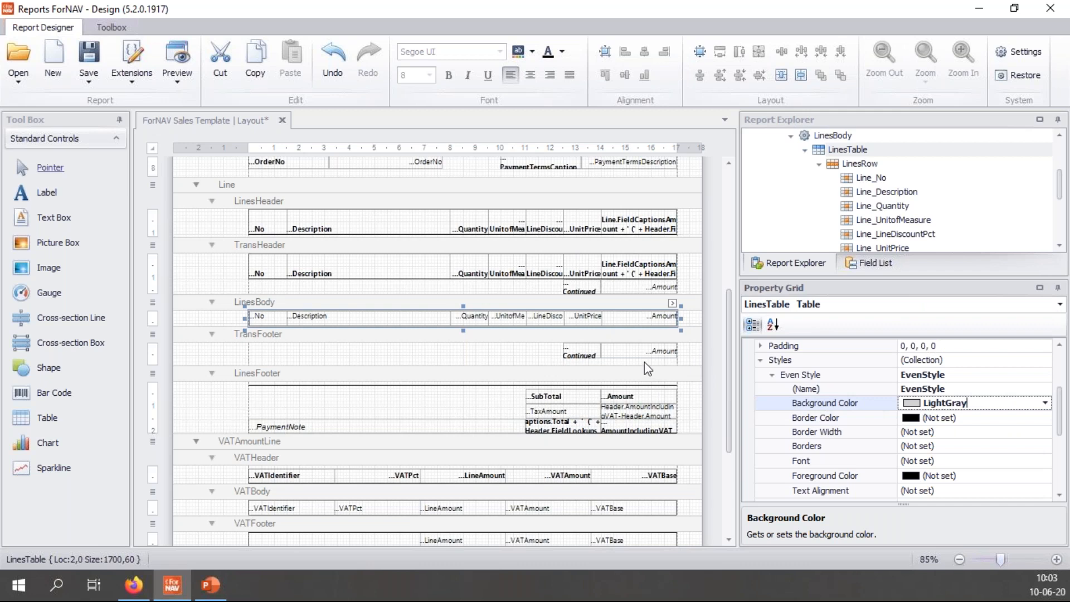
Preview the sales template in Business Central, filtered to the first sales invoice in the list.
left_click(710, 354)
left_click(178, 59)
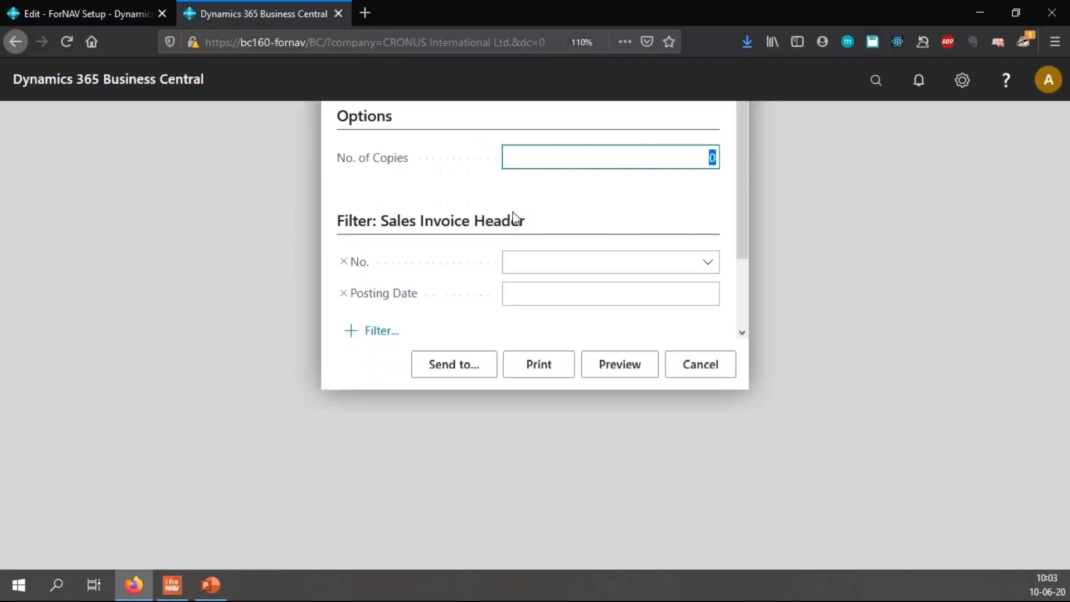
left_click(712, 416)
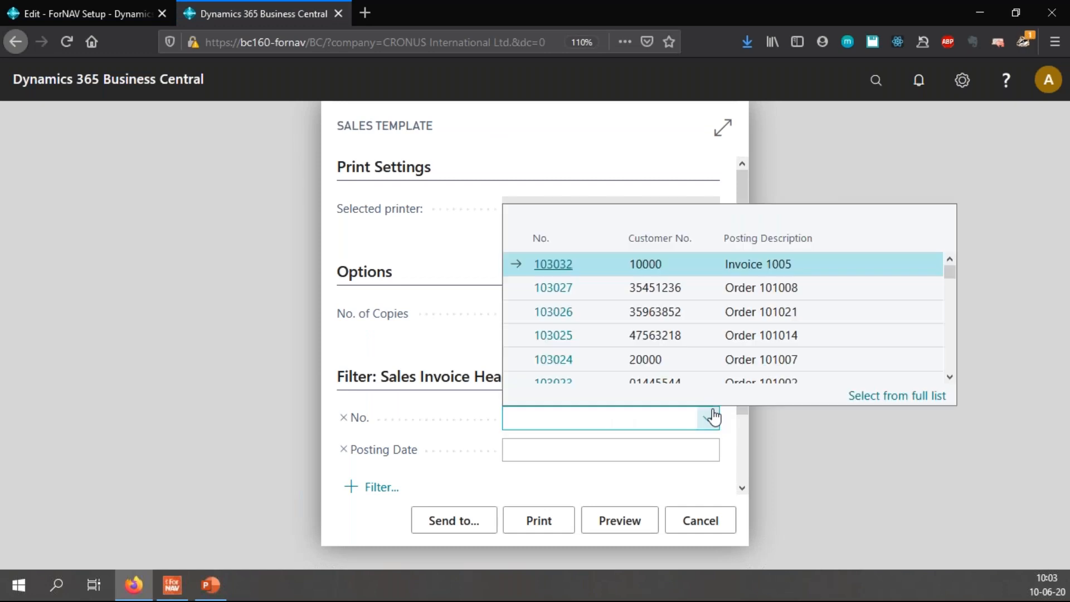
left_click(599, 270)
left_click(618, 520)
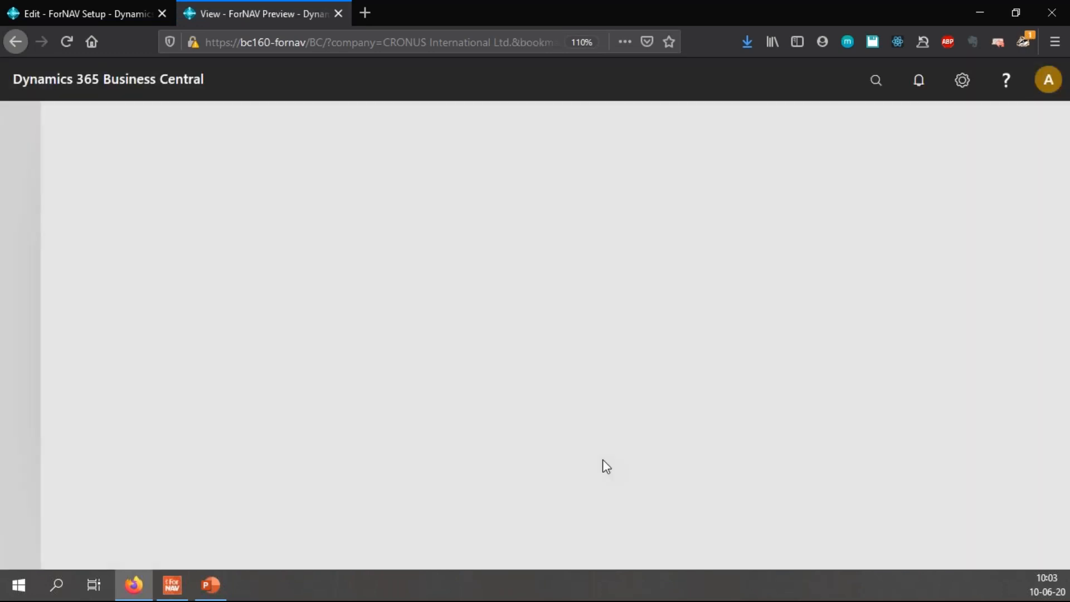
Enlarge the previewed invoice to examine the shading of its line rows, and close the preview.
left_click(509, 503)
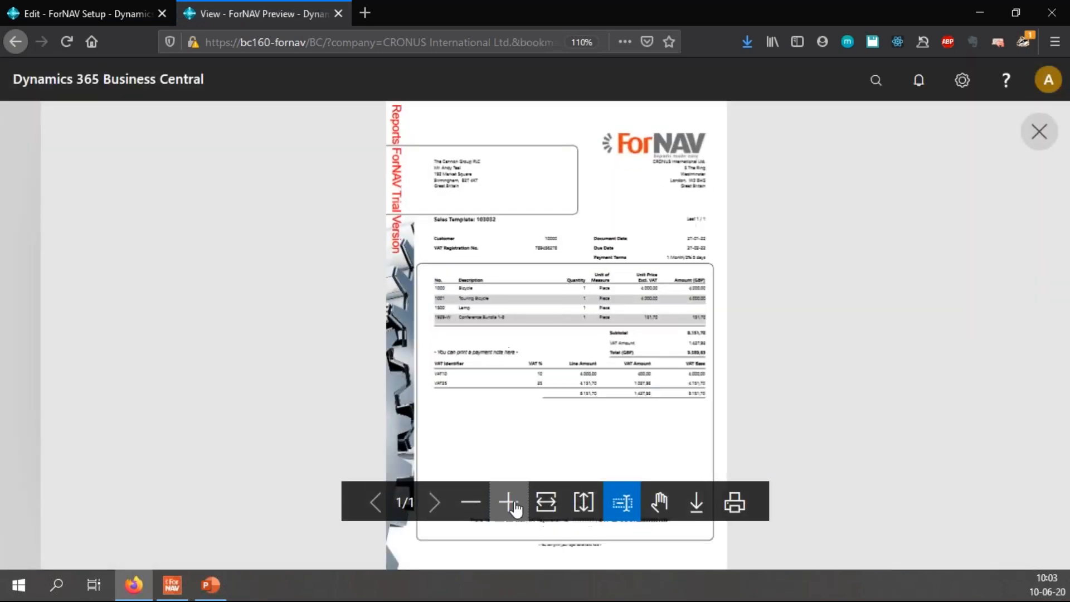
left_click(511, 505)
left_click(510, 505)
scroll(717, 370, "up", 2)
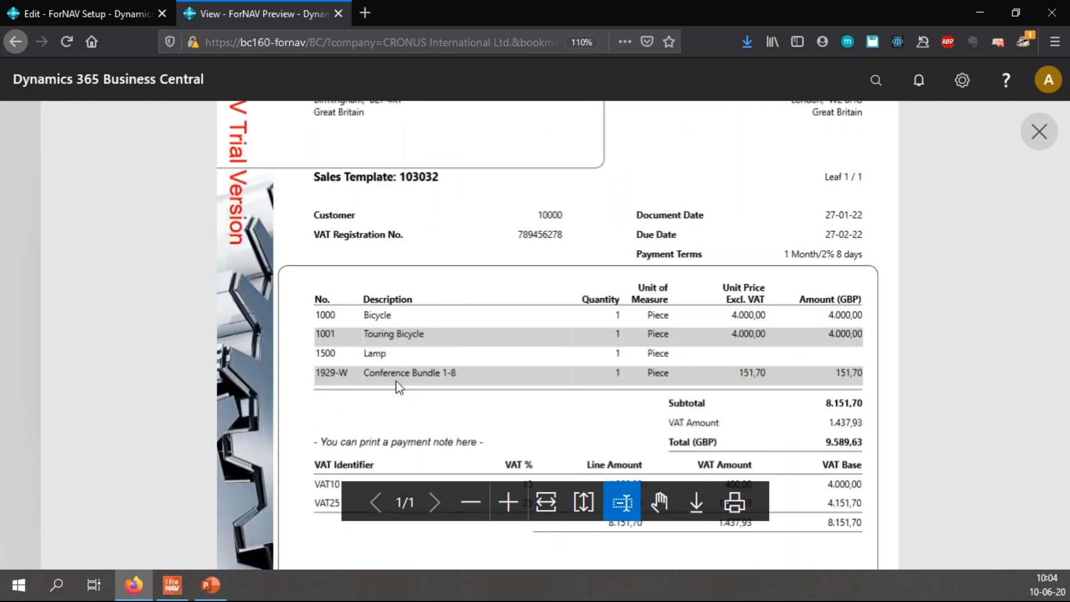
left_click(1030, 134)
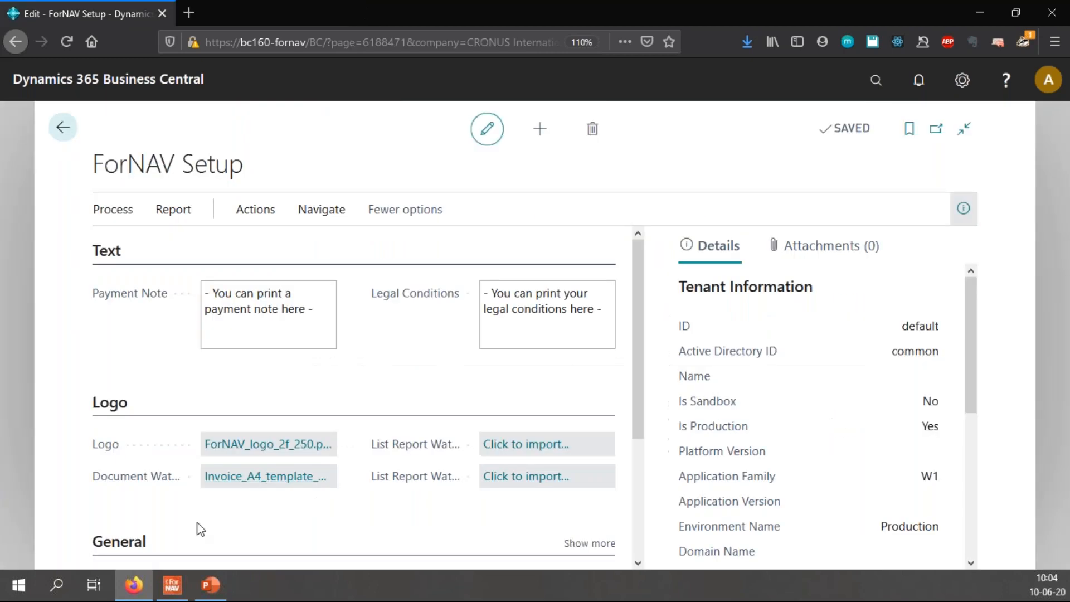
Switch back to the Reports ForNAV designer, reselect LinesTable in the LinesBody band and expand its style properties.
left_click(173, 585)
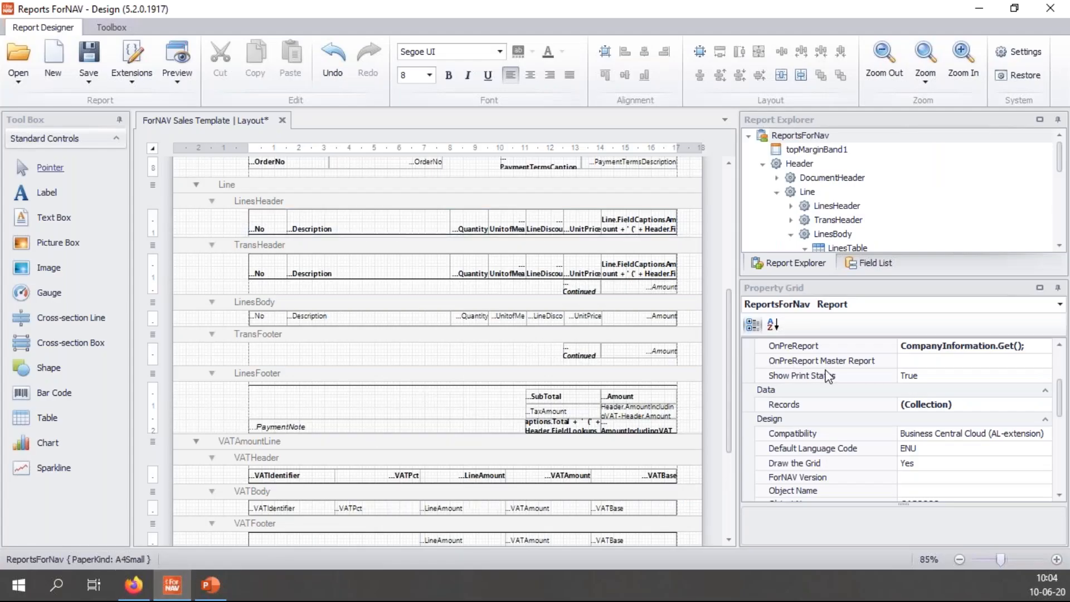
left_click_drag(1064, 409, 1064, 388)
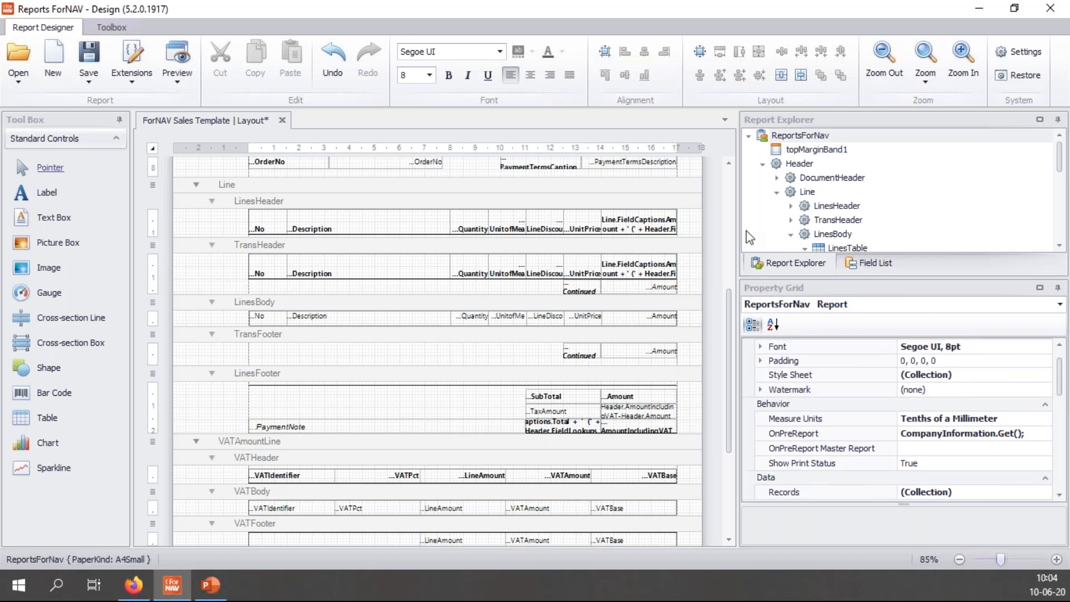
left_click(844, 248)
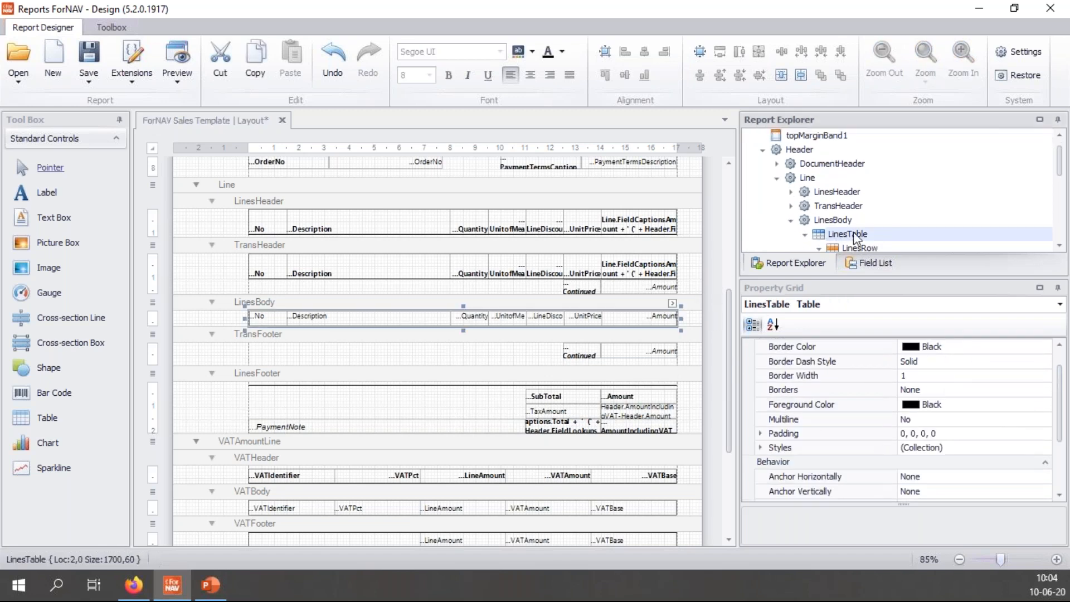
left_click(761, 449)
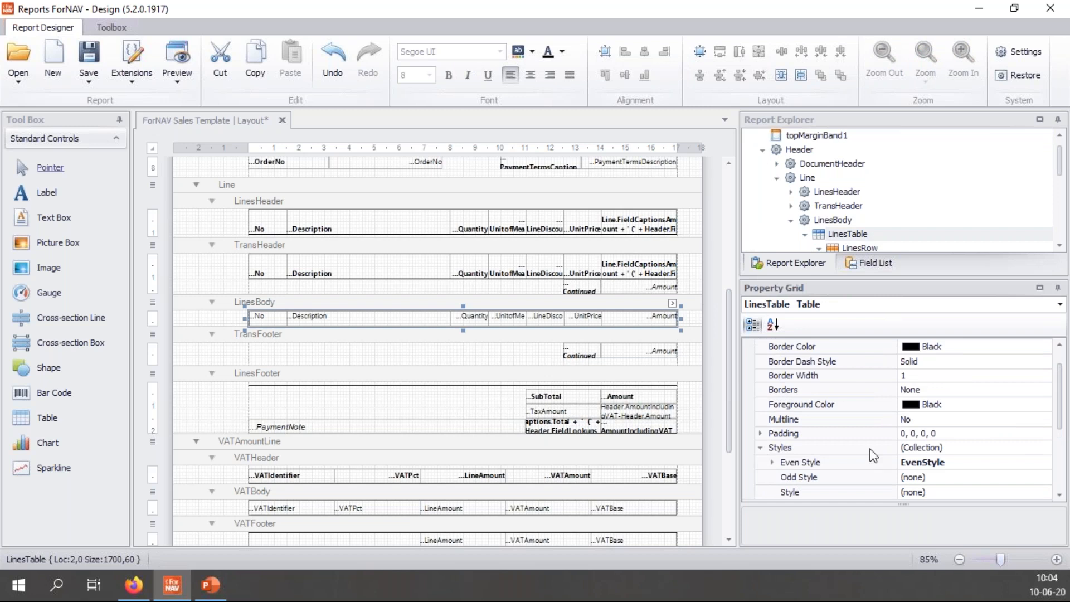
Create a new odd style for LinesTable and name it OddStyle.
left_click(942, 477)
left_click(1044, 477)
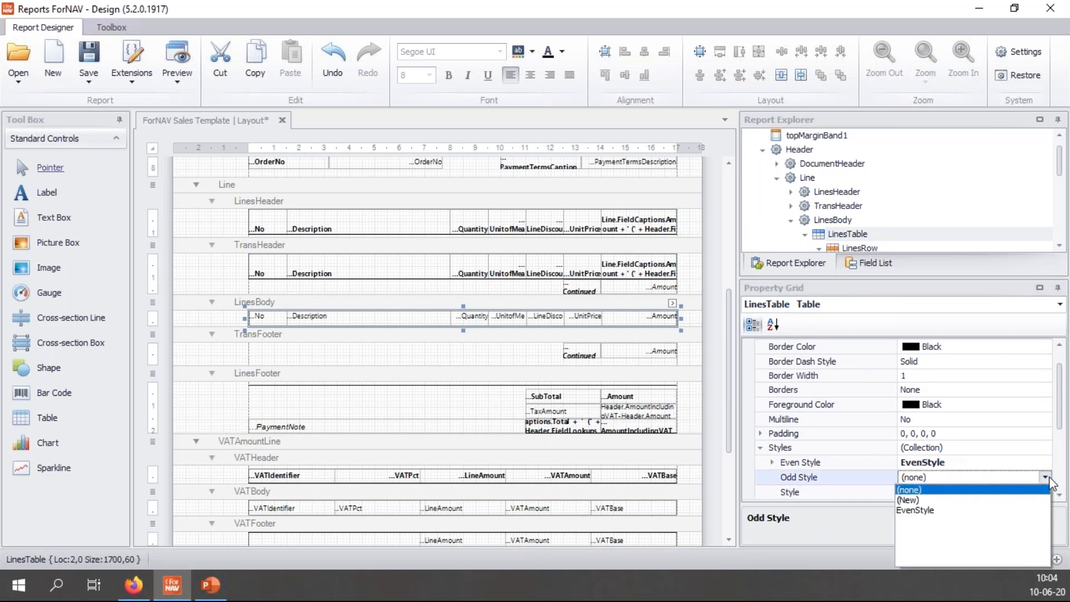
left_click(919, 500)
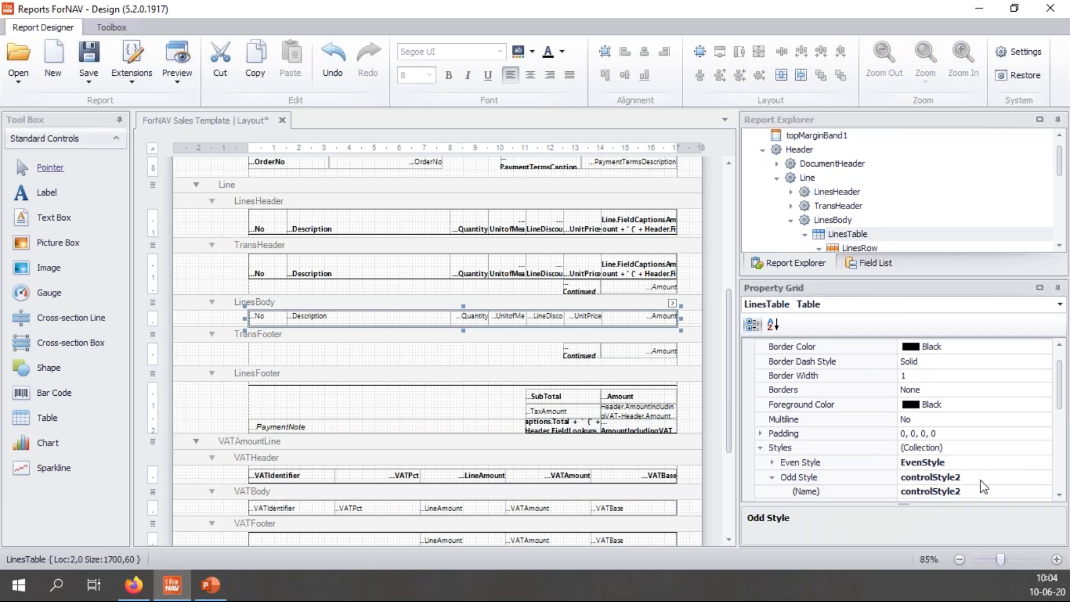
scroll(975, 476, "down", 4)
scroll(980, 359, "up", 2)
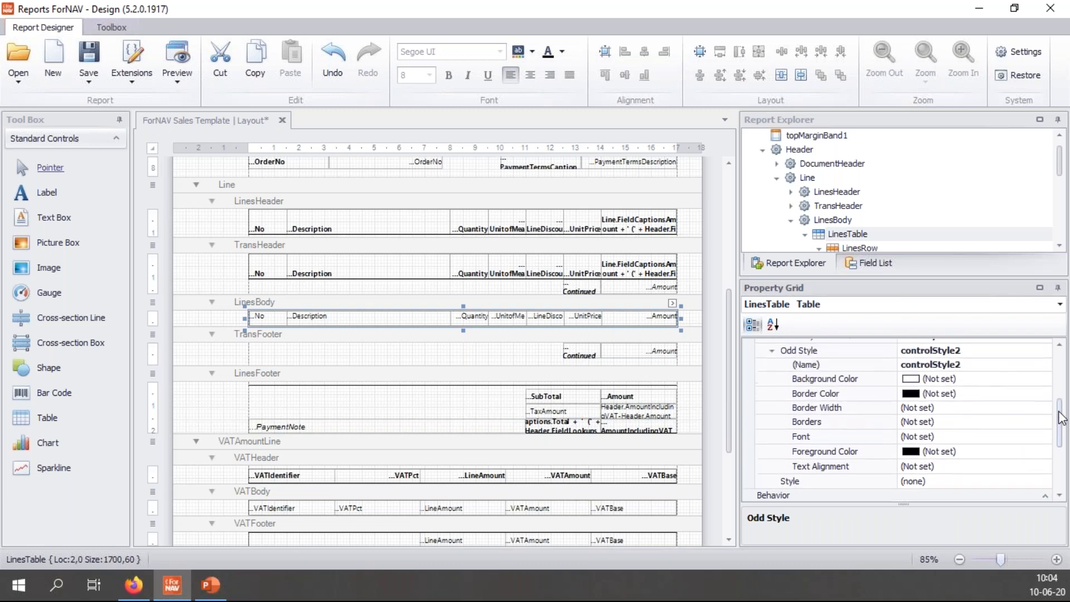
left_click(989, 364)
type("OddStyle")
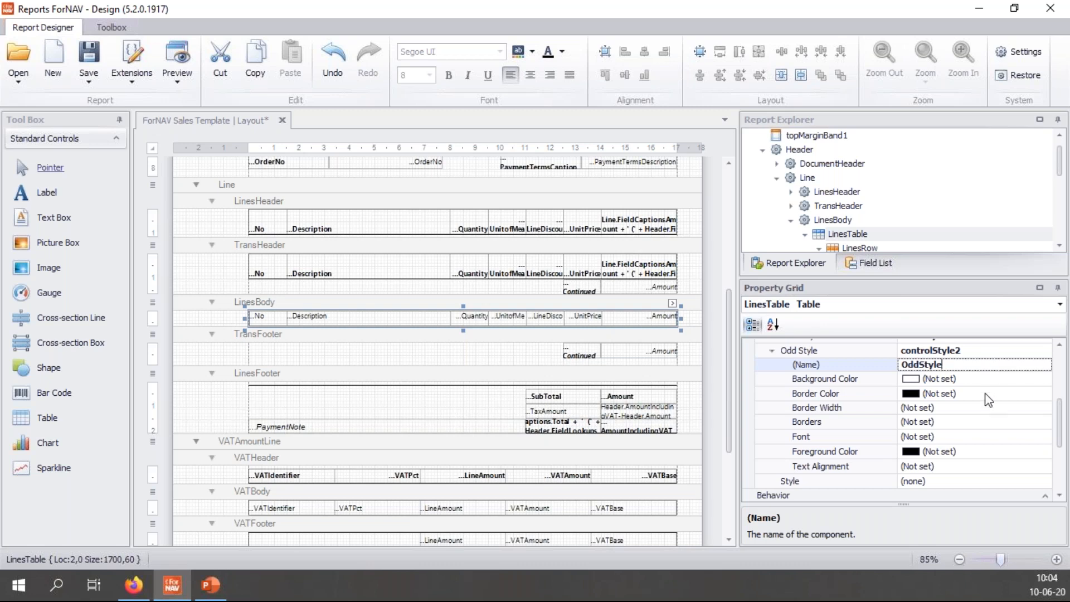
key("Return")
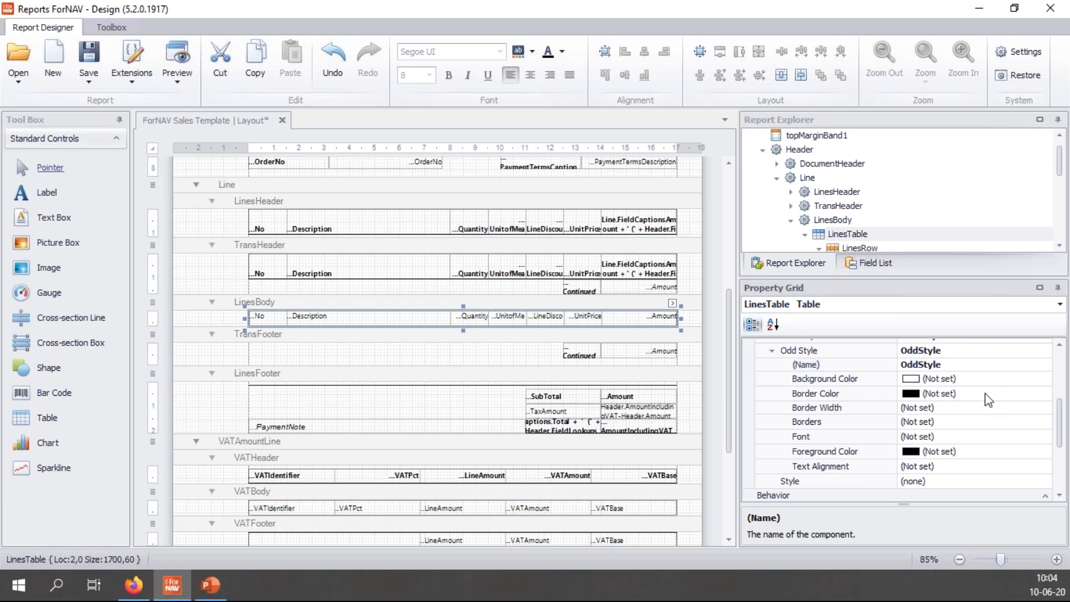
Set the background color of OddStyle to #707173.
left_click(968, 382)
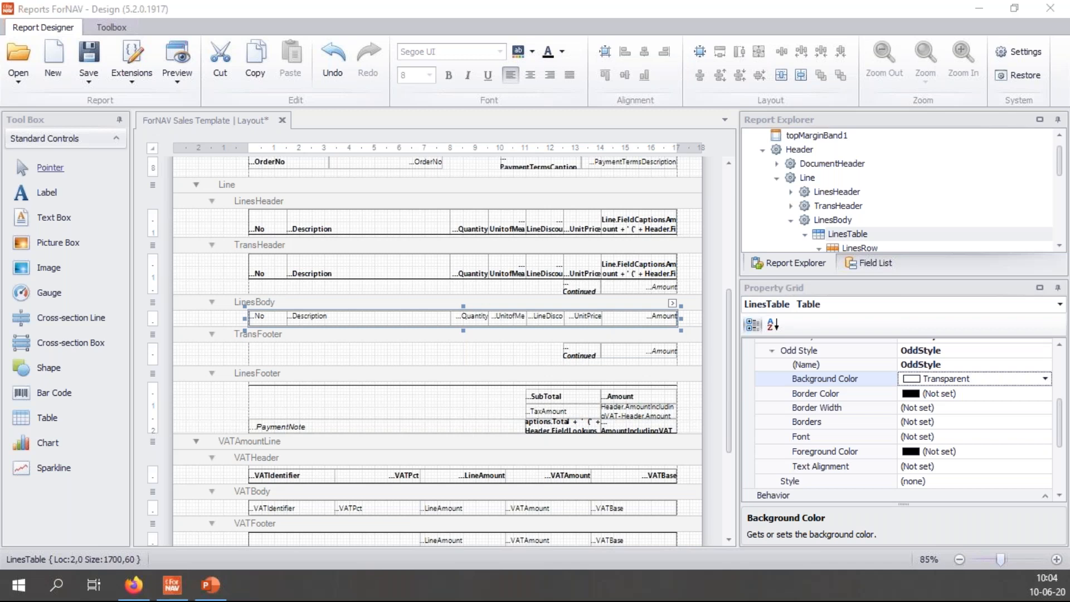
left_click(982, 381)
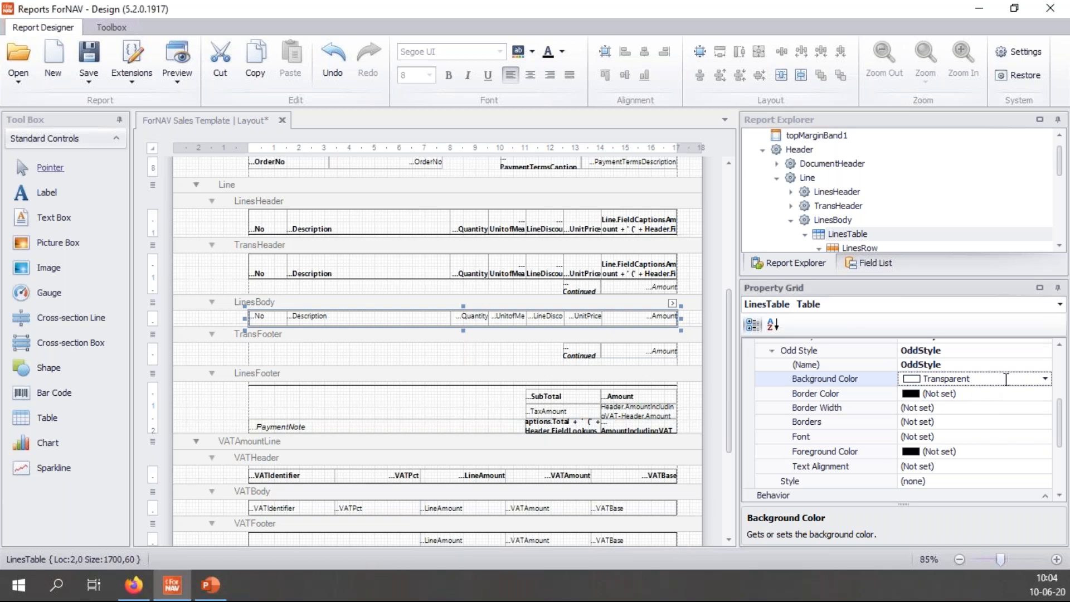
left_click(1043, 378)
key("Return")
type("#707173")
key("Return")
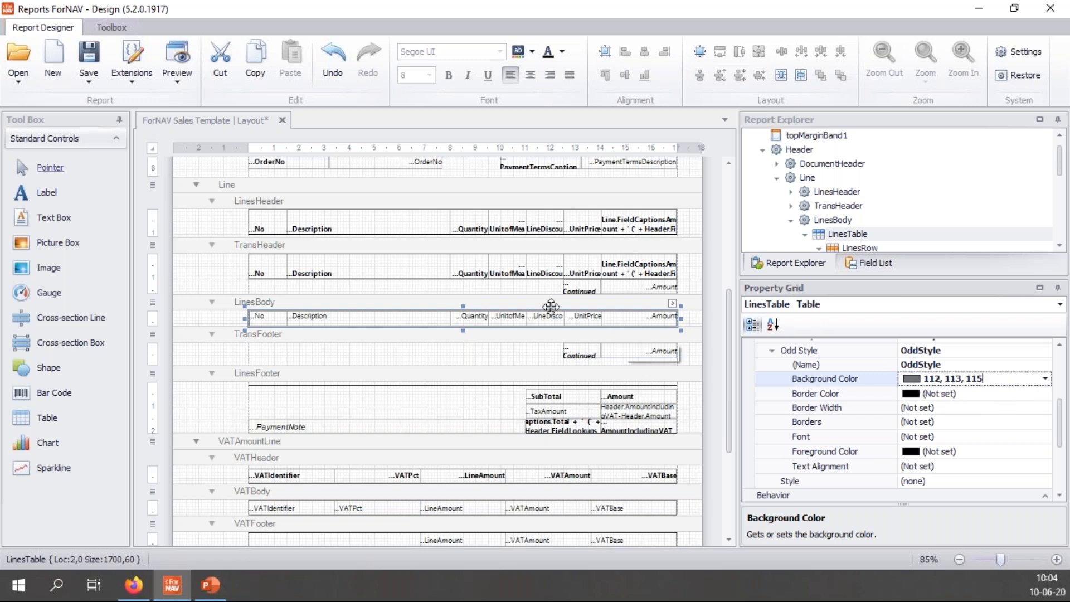
Preview the Sales Template report in Business Central, filtered to a single sales invoice.
left_click(179, 59)
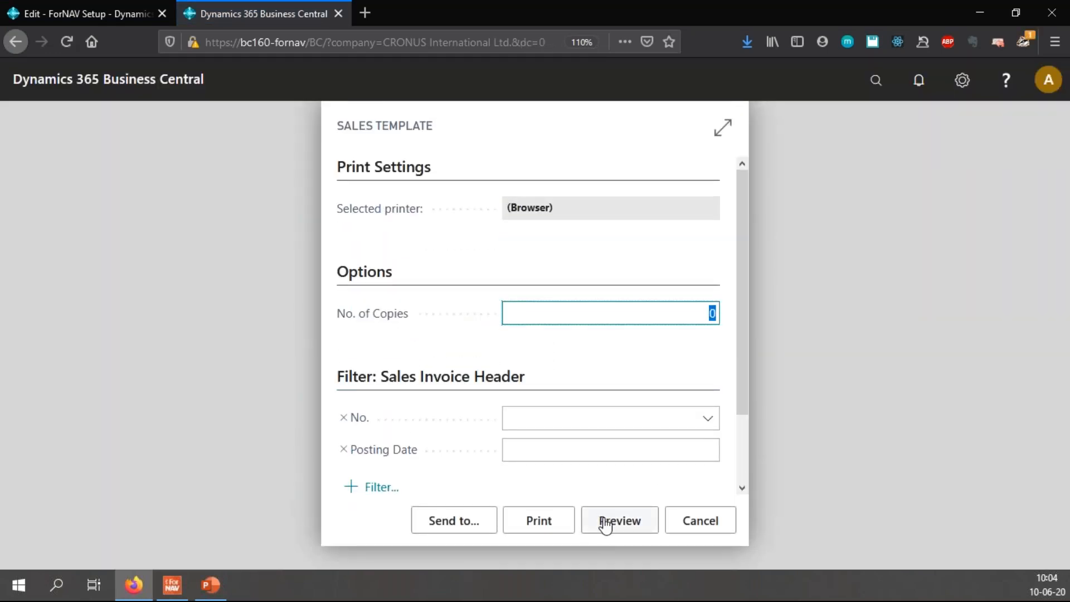
left_click(688, 426)
left_click(580, 264)
left_click(631, 529)
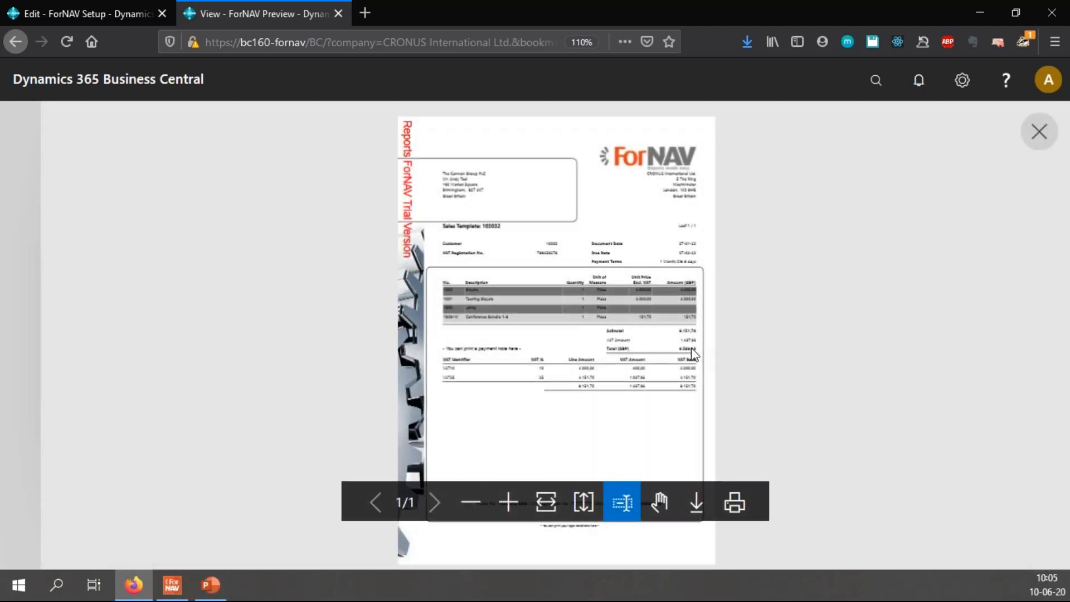
Enlarge the previewed invoice to examine the alternating colors of its line rows, and close the preview.
left_click(508, 503)
scroll(569, 245, "up", 2)
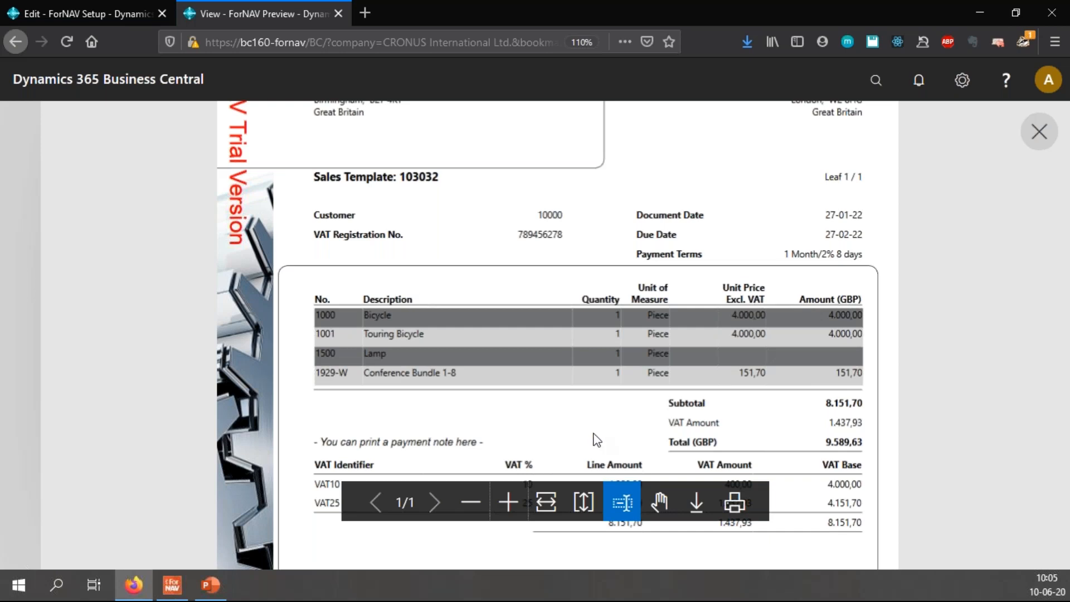
left_click(1038, 134)
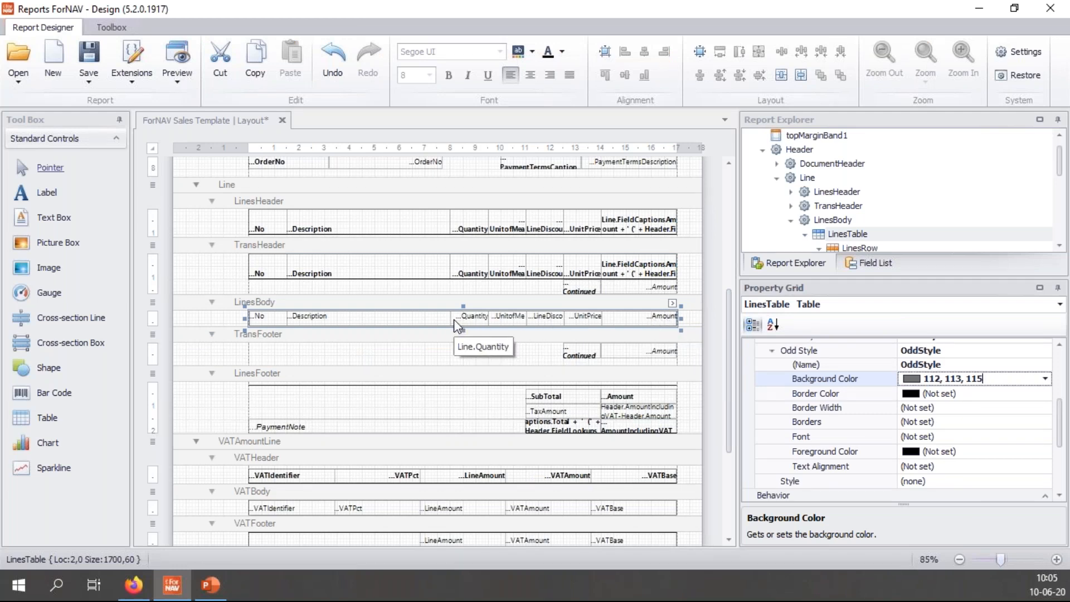
Back in the Reports ForNAV designer, select LinesHeaderTable in the LinesHeader band and expand its style properties.
left_click(280, 224)
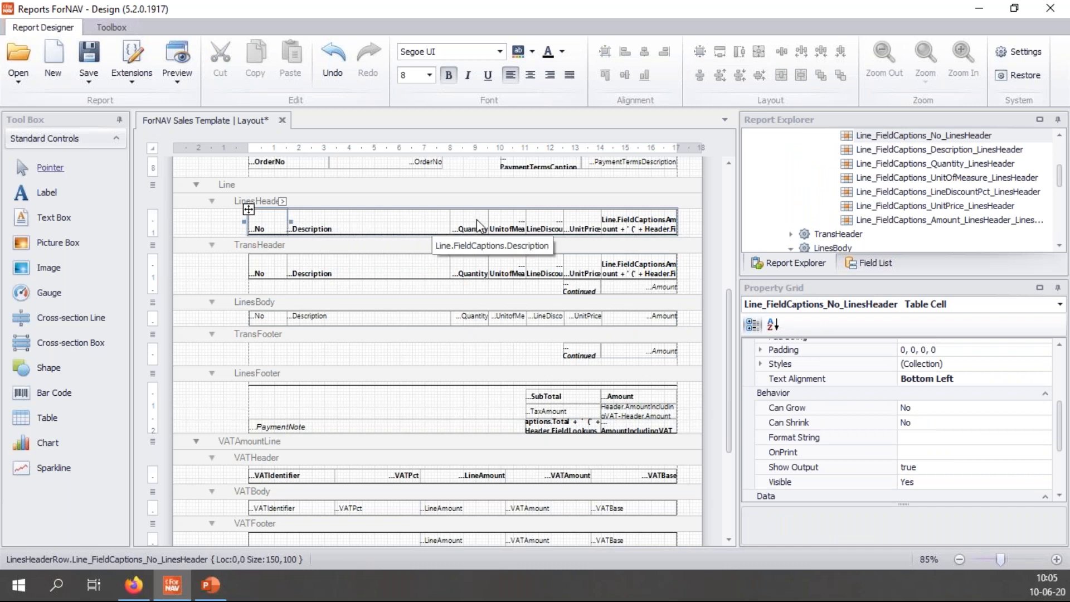
scroll(950, 238, "up", 1)
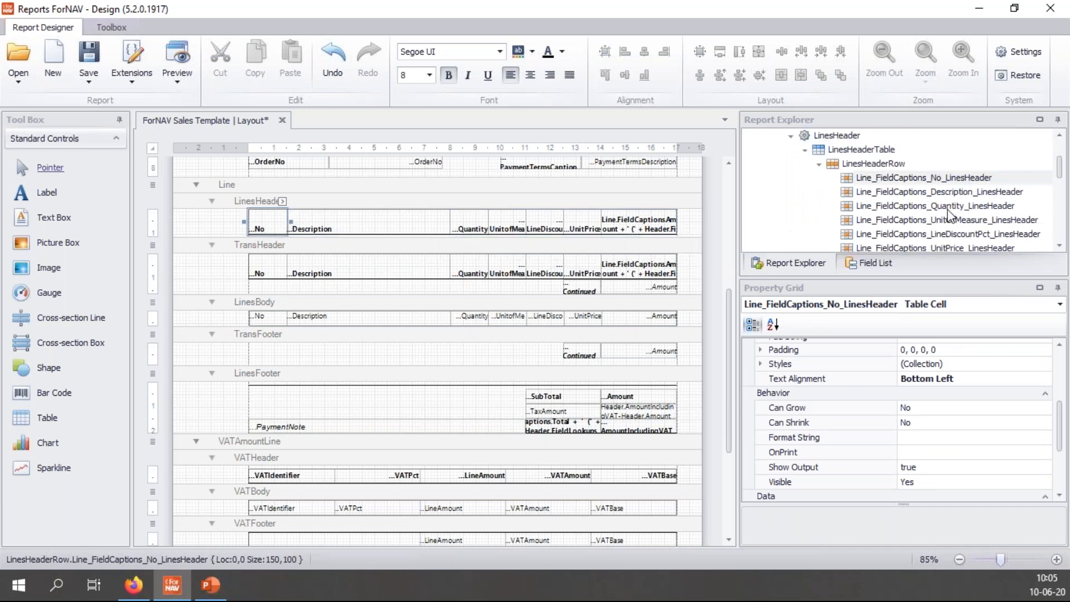
left_click(886, 150)
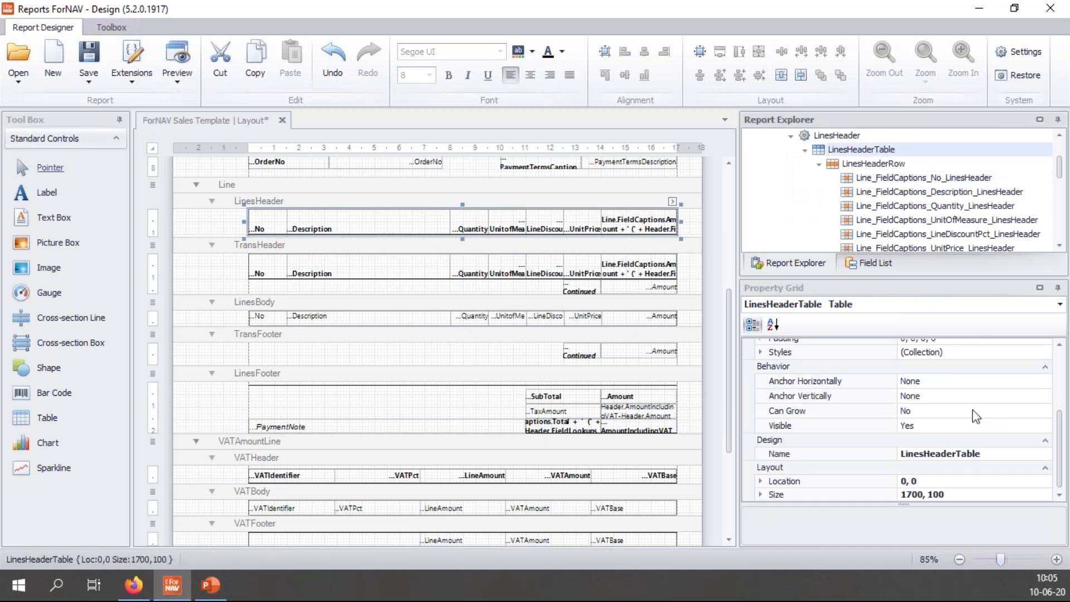
left_click(760, 352)
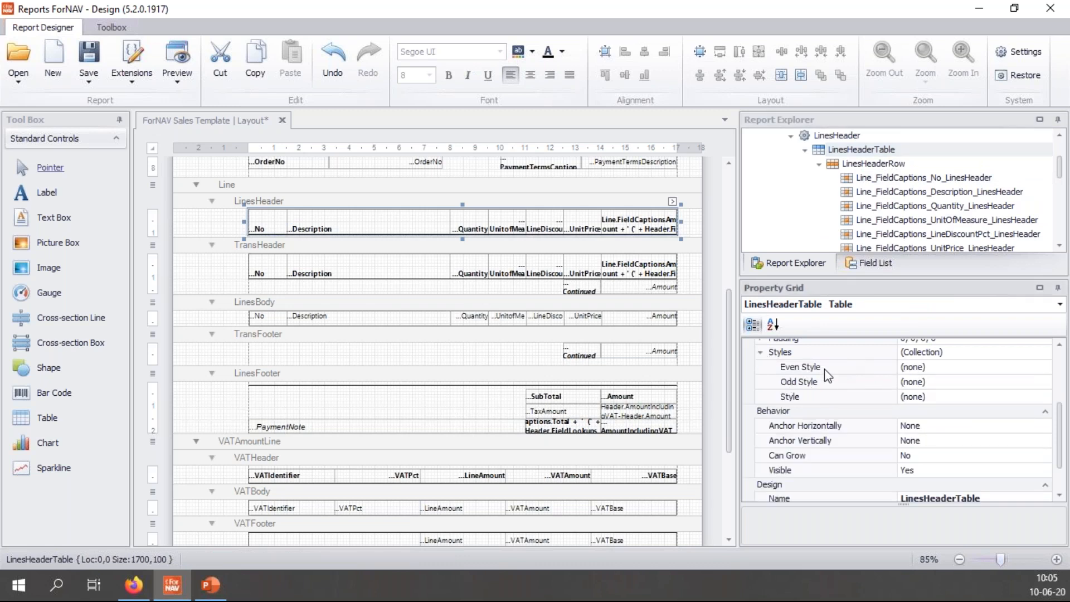
Create a new general style for LinesHeaderTable and name it HeaderStyle.
left_click(916, 398)
left_click(1045, 397)
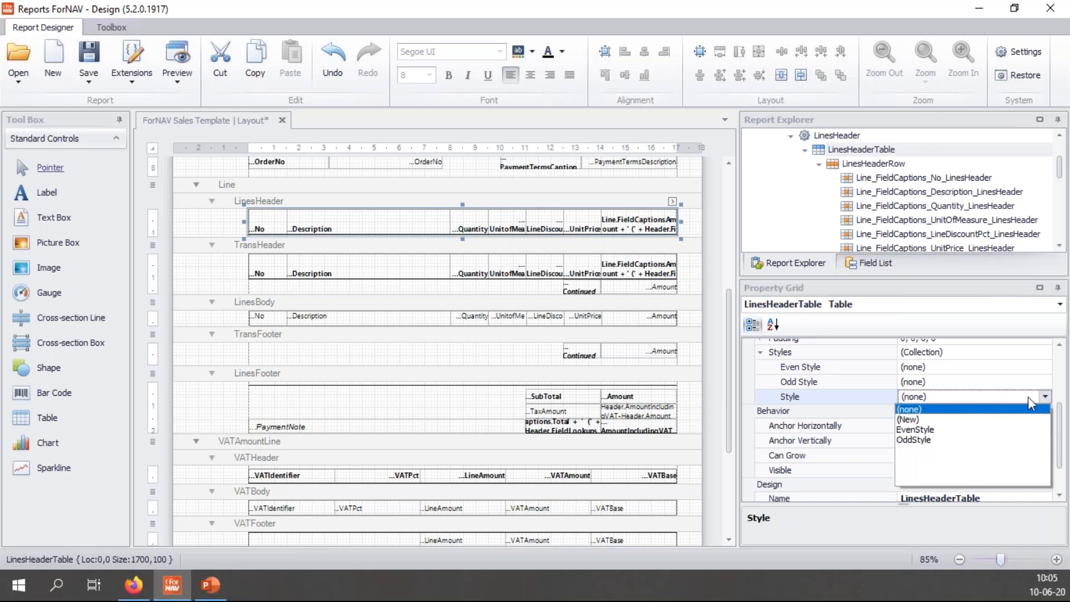
left_click(908, 422)
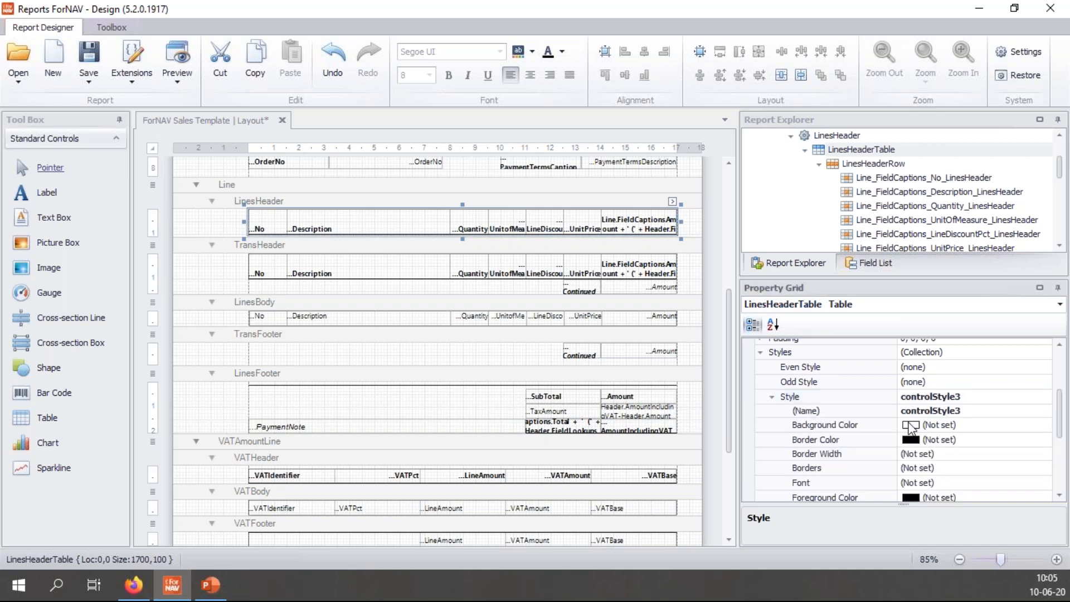
left_click(968, 412)
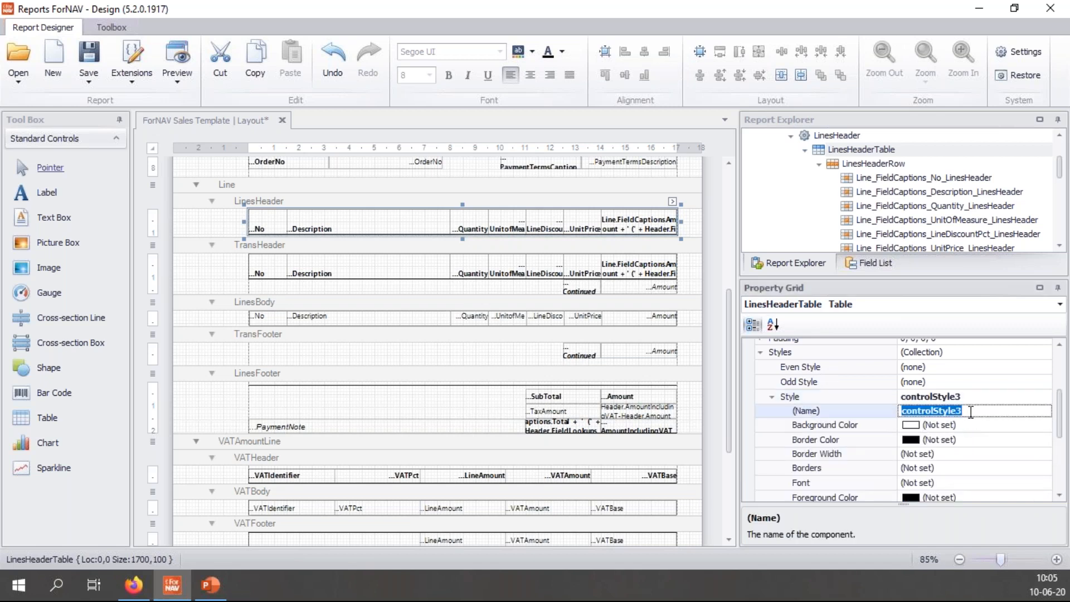
type("HeaderStyle")
Set the background color of HeaderStyle to #e64215.
left_click(967, 425)
left_click(1044, 425)
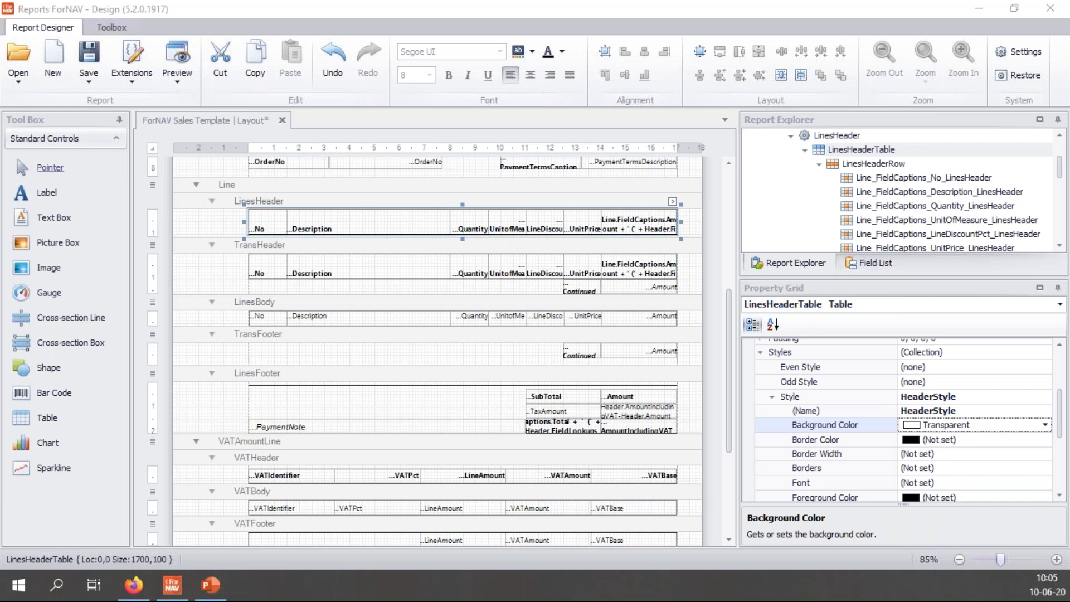
left_click(966, 425)
type("#e64215")
key("Return")
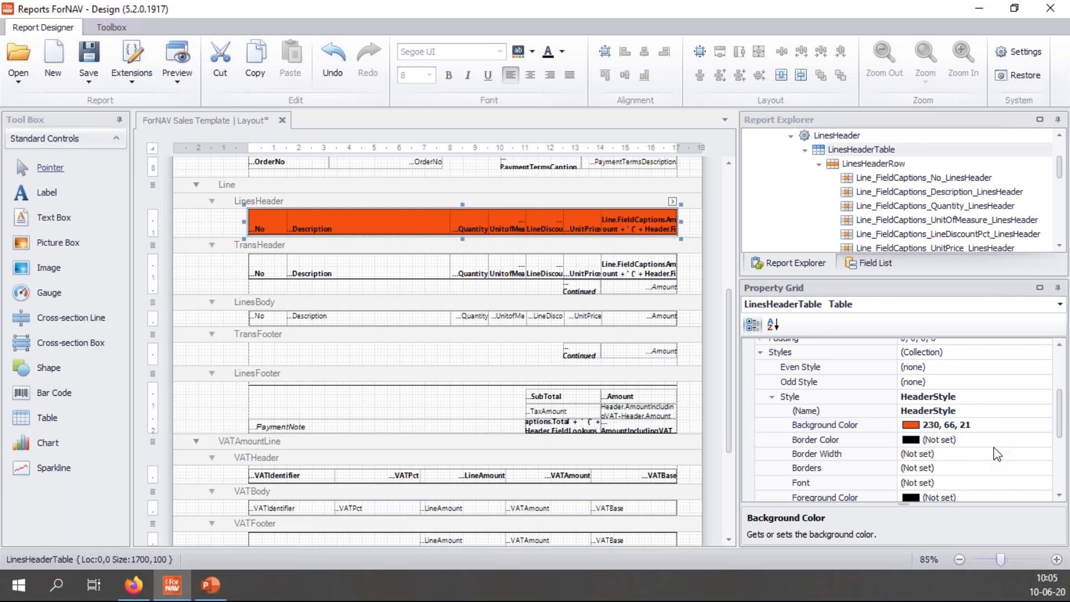
Set the foreground color of HeaderStyle to White.
left_click(964, 476)
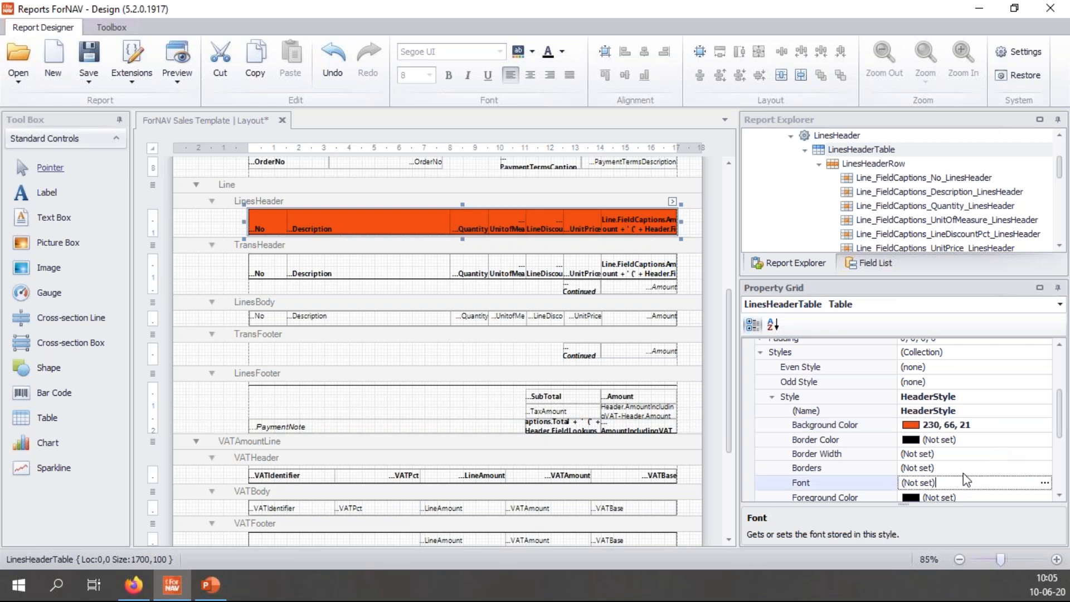
left_click(1021, 498)
left_click(1043, 495)
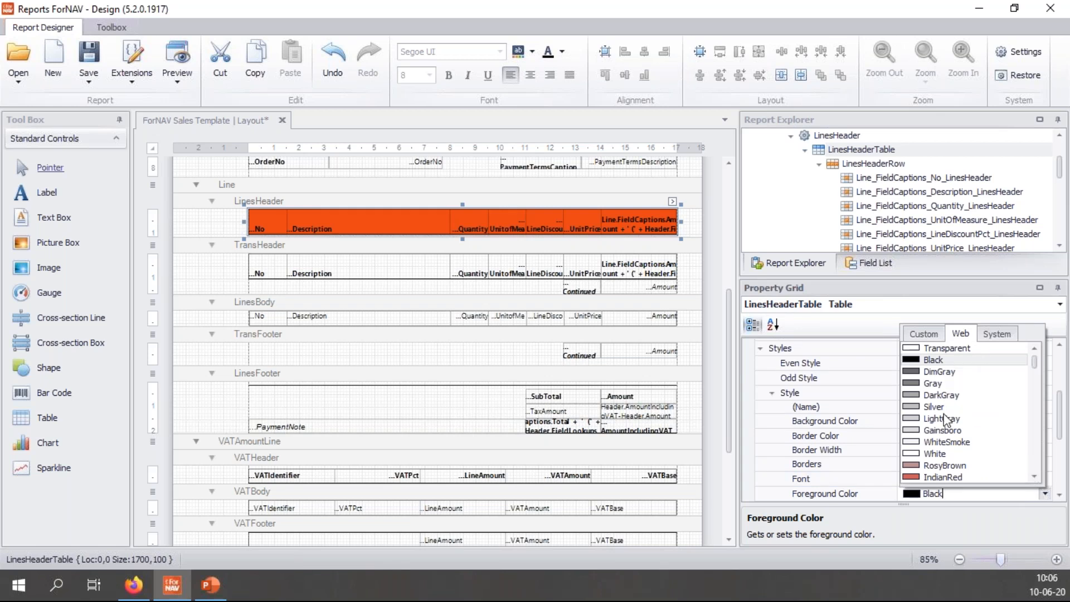
left_click(942, 451)
left_click(959, 475)
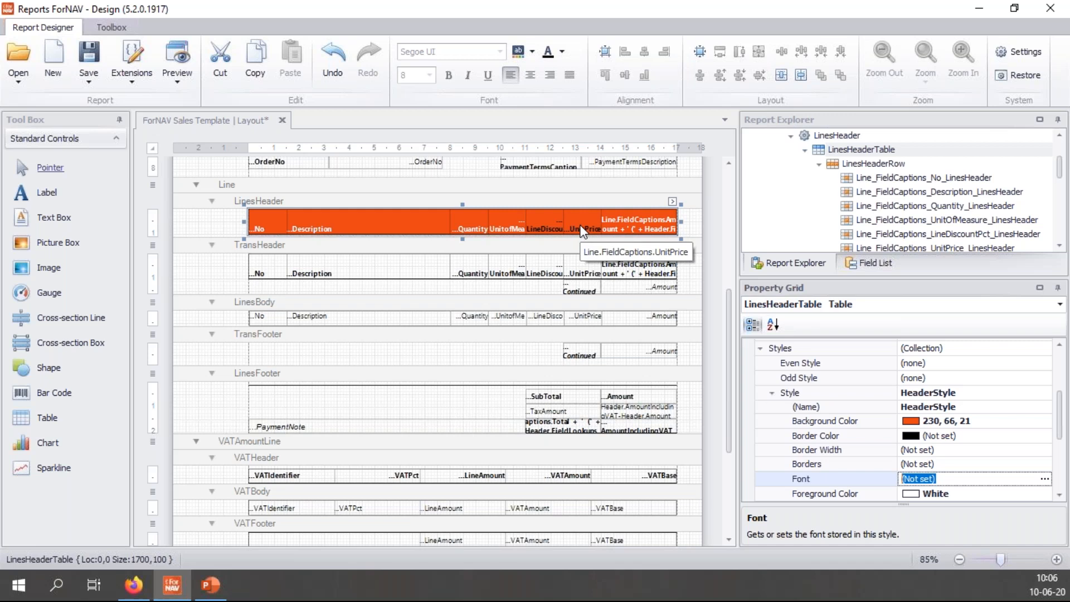
Reset the foreground color of the LineDiscountPct caption cell in LinesHeader so it inherits from the table style.
left_click(555, 230)
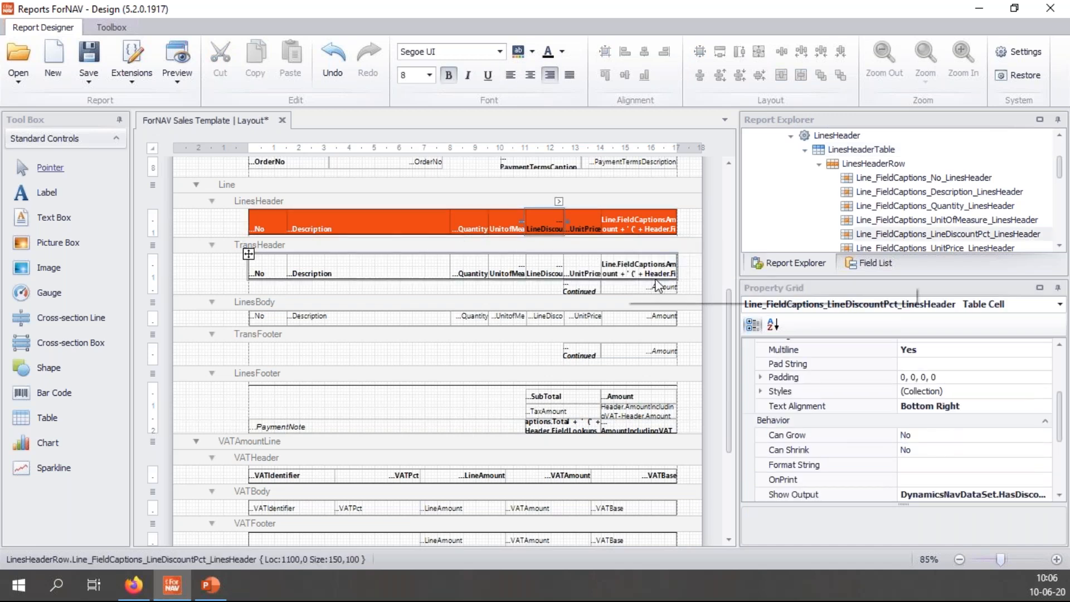
scroll(867, 421, "up", 2)
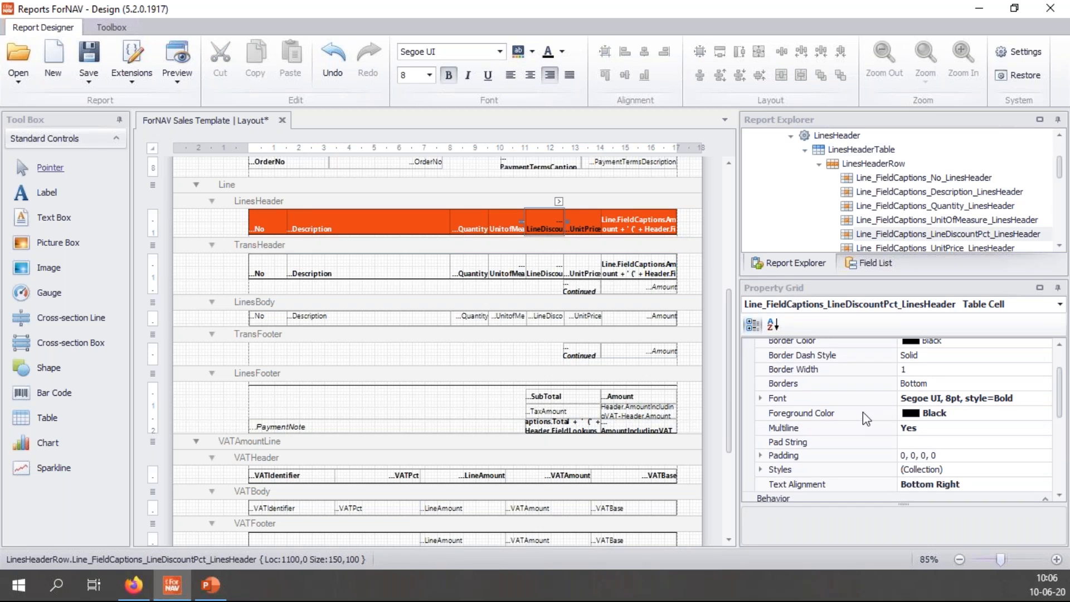
right_click(874, 413)
left_click(901, 425)
Reset the foreground color of the UnitPrice caption cell in LinesHeader so it inherits from the table style.
left_click(580, 222)
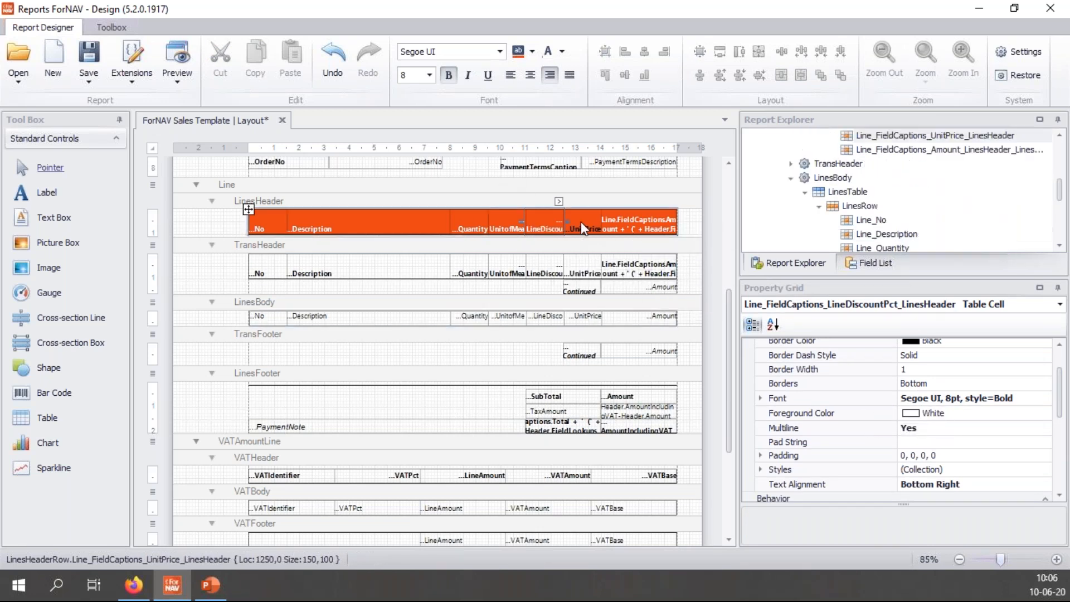
right_click(878, 413)
left_click(916, 428)
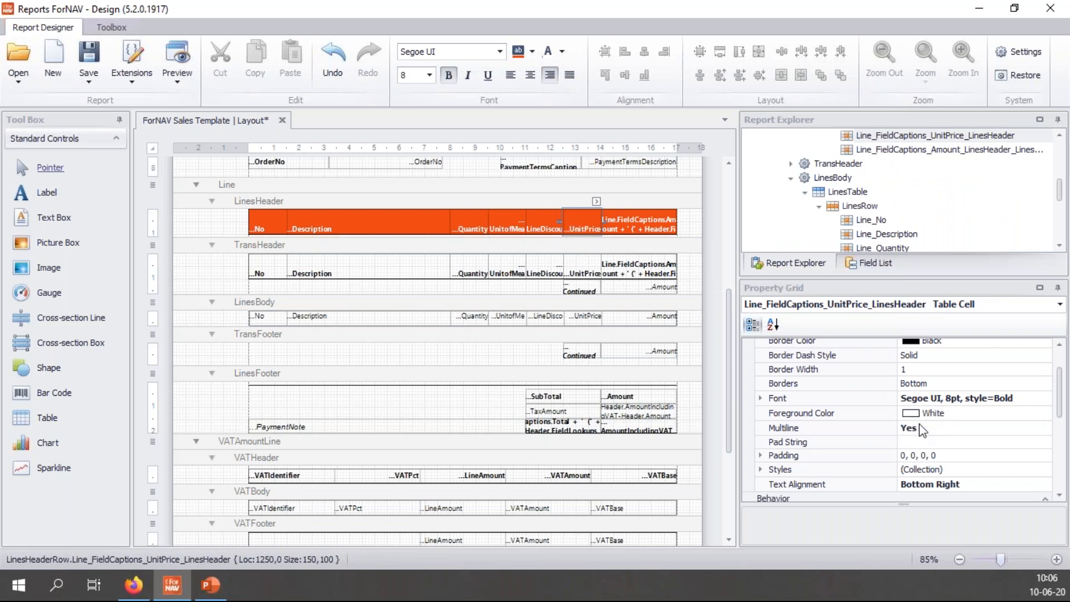
left_click(953, 428)
left_click(956, 419)
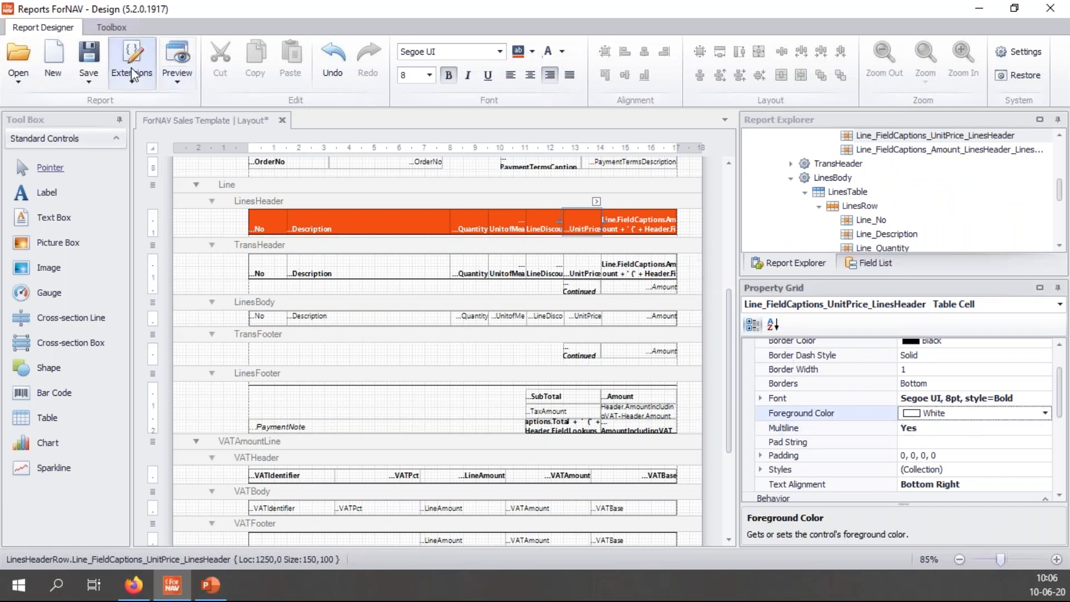
Preview the modified Sales Template in Business Central for the same sales invoice.
left_click(173, 56)
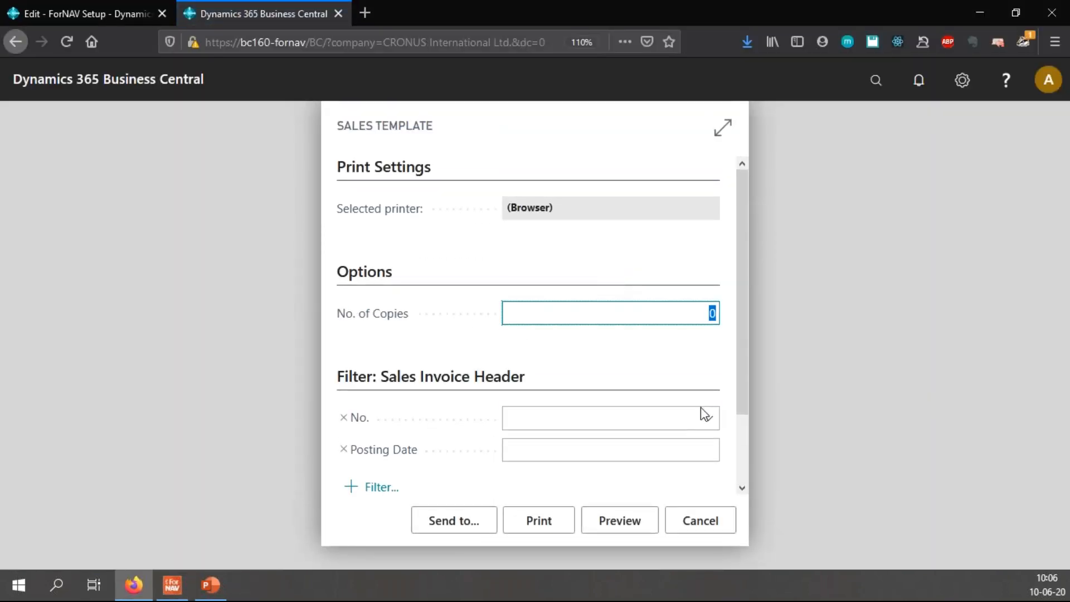
left_click(705, 414)
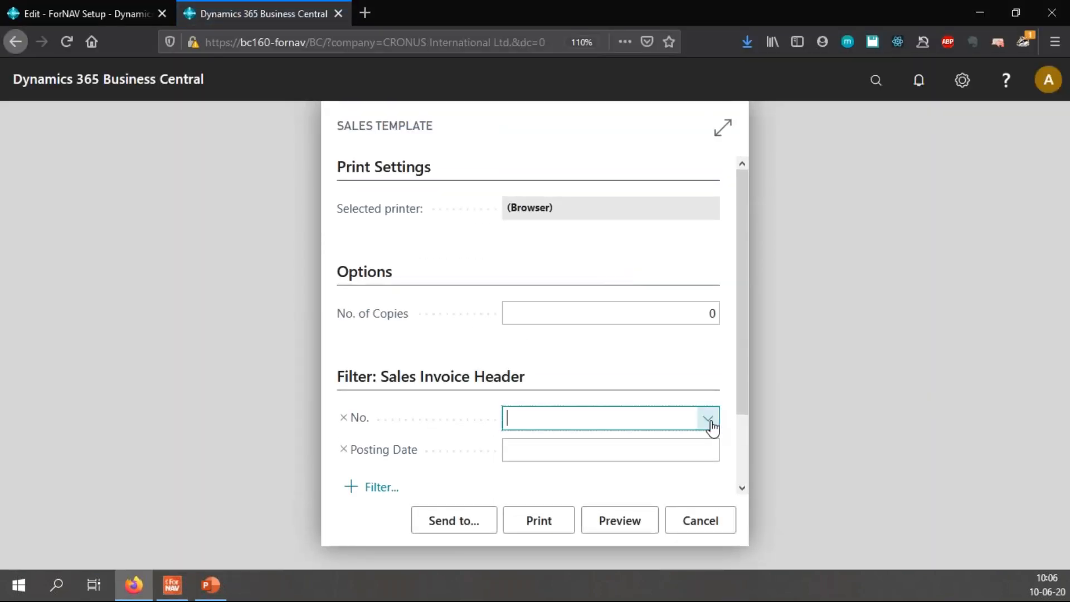
left_click(574, 273)
left_click(618, 518)
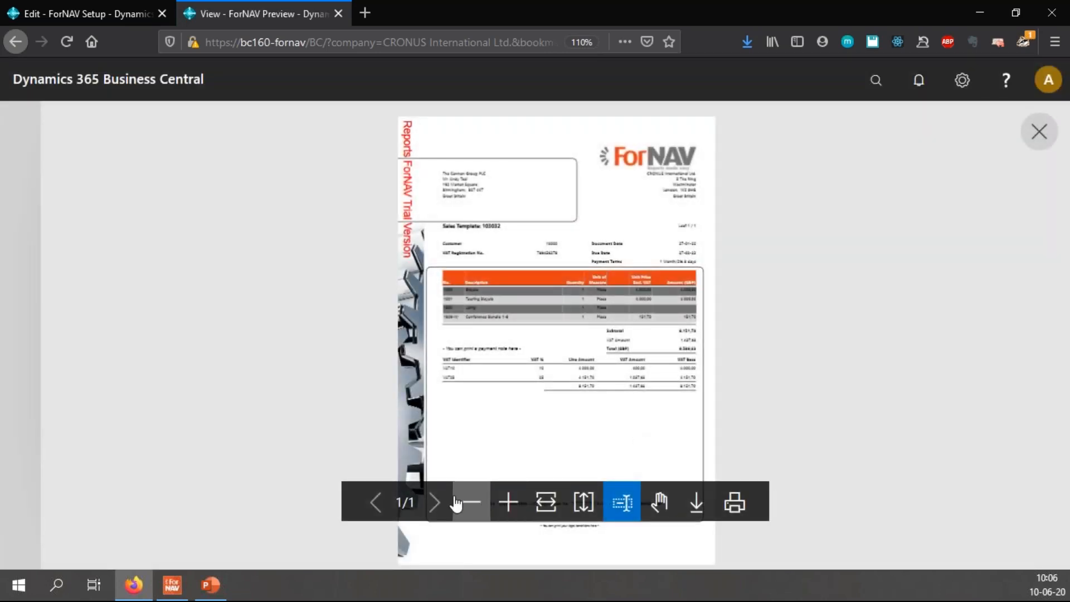
Enlarge the previewed invoice to examine the styled header row above the invoice lines.
left_click(500, 504)
left_click(500, 506)
left_click(500, 506)
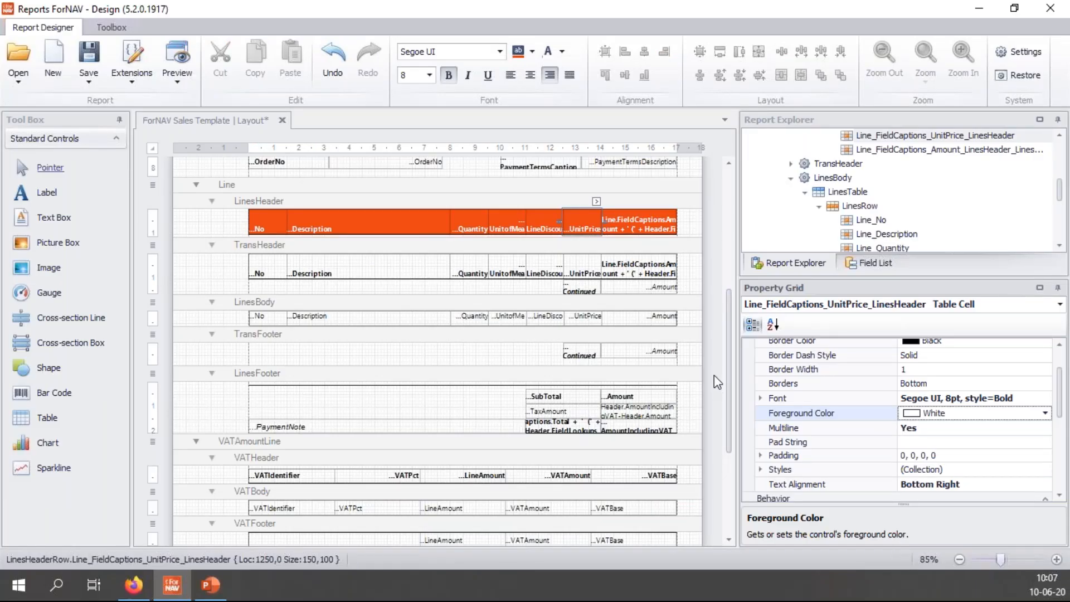
In the Reports ForNAV designer, select table5 in the VATBody band under VATAmountLine.
left_click_drag(729, 367, 747, 410)
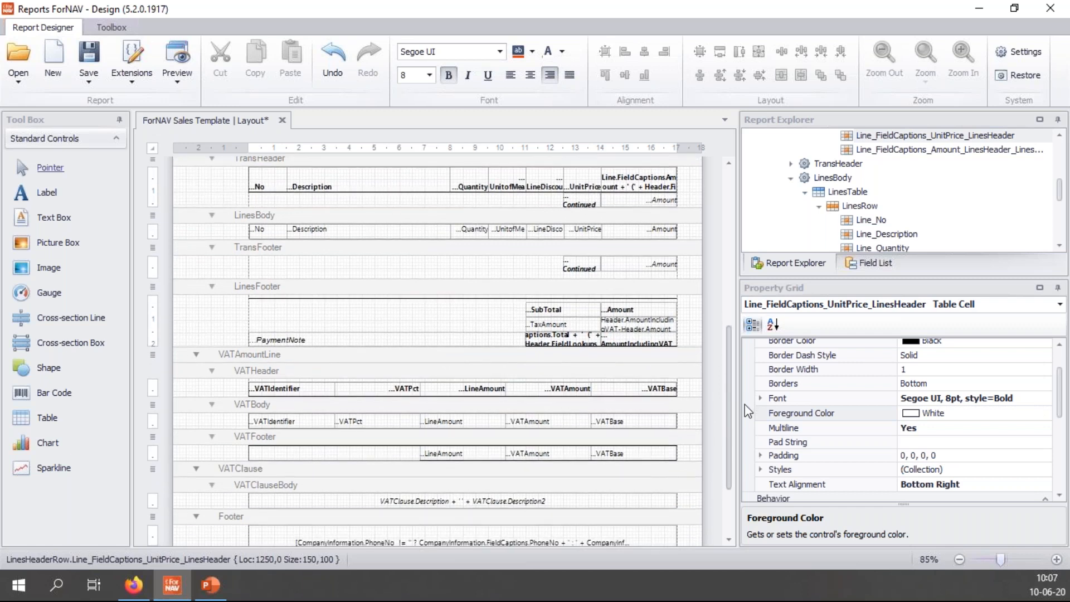
left_click(319, 361)
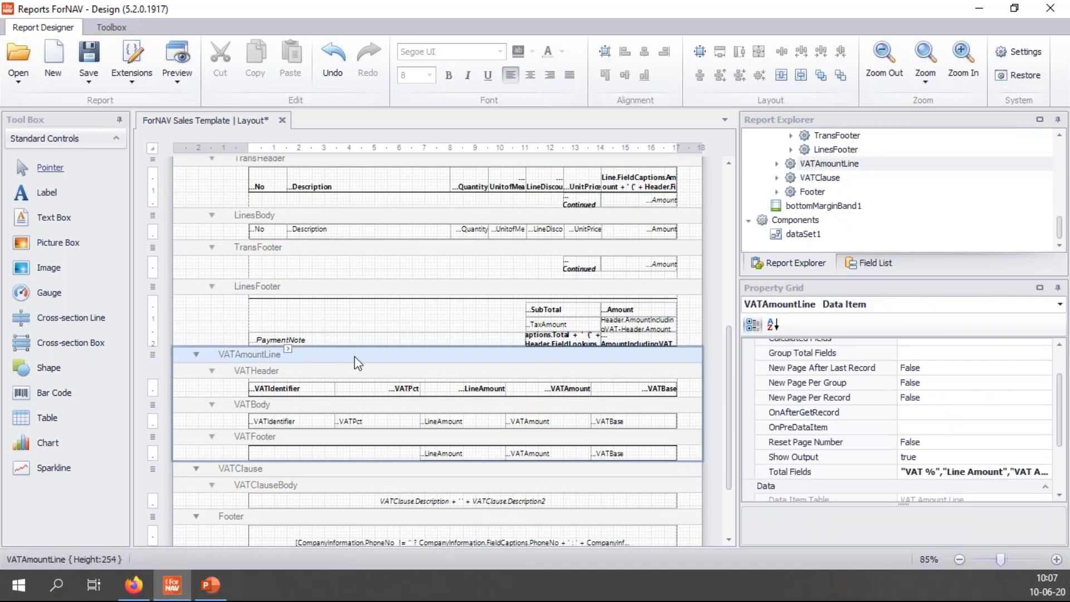
scroll(353, 360, "down", 2)
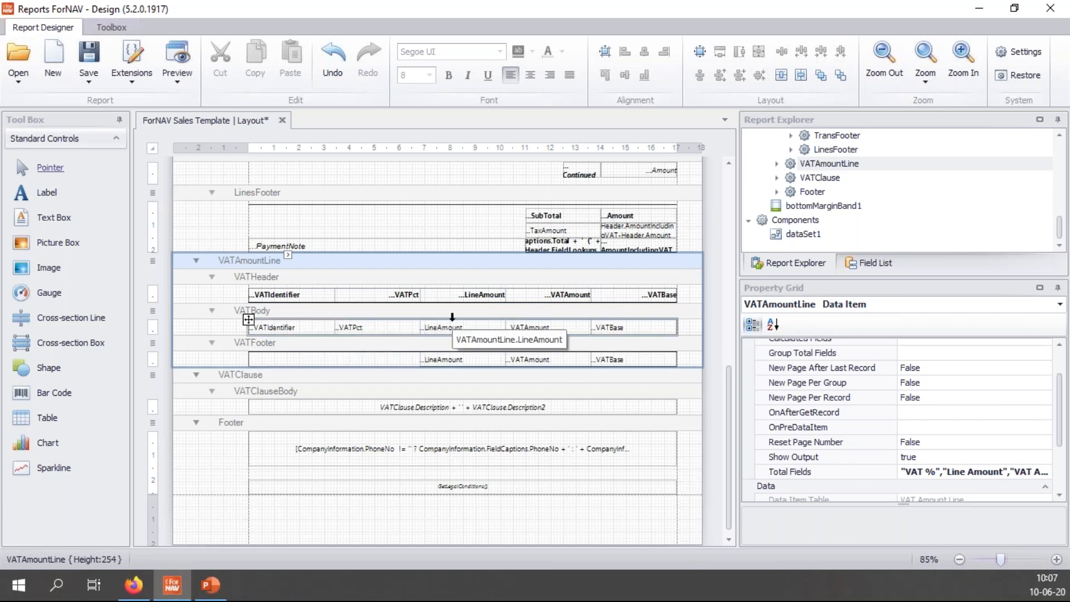
left_click(303, 312)
left_click(249, 320)
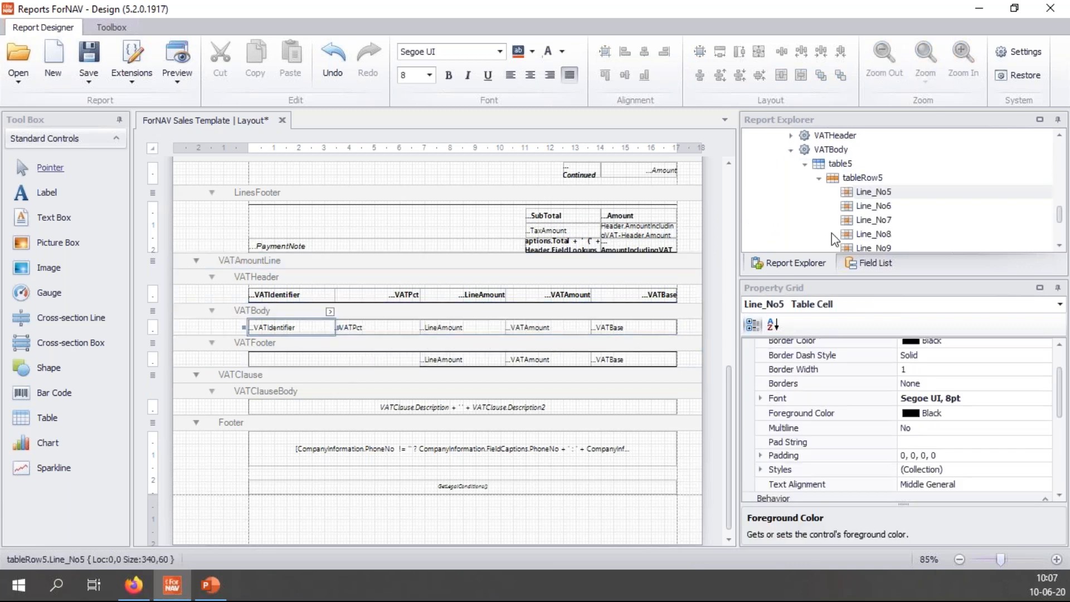
left_click(839, 163)
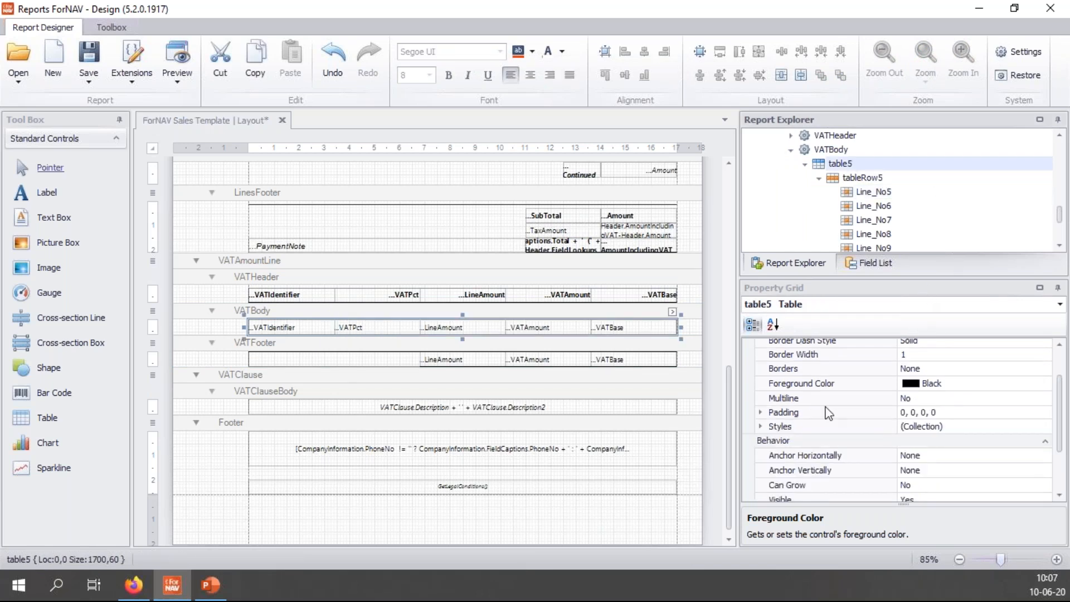
Assign EvenStyle as the Even Style of table5 in the VATBody band.
left_click(760, 427)
scroll(944, 406, "down", 2)
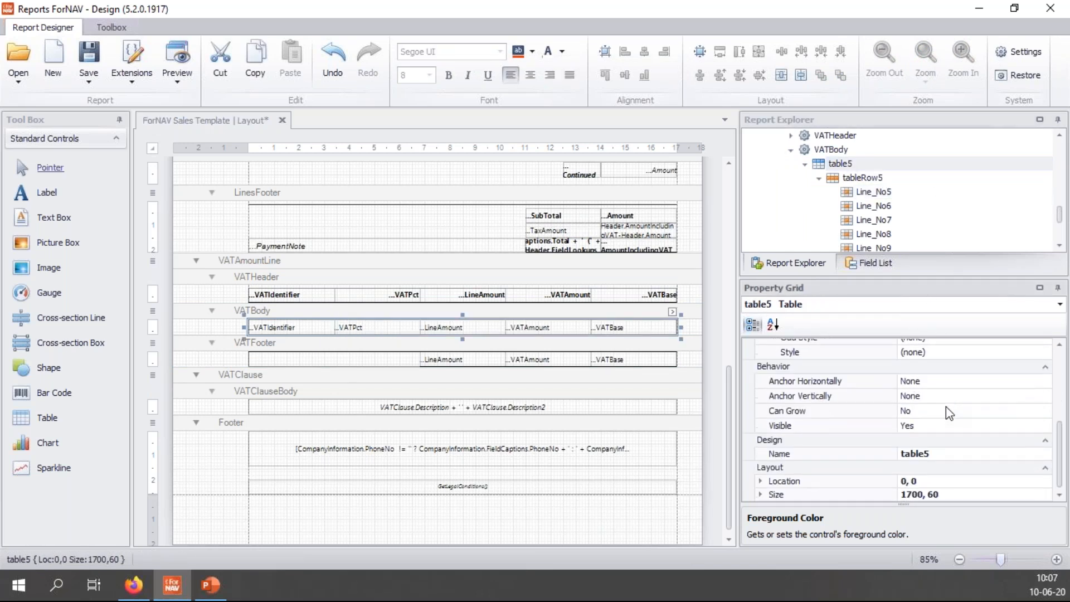
left_click_drag(1063, 446, 1063, 409)
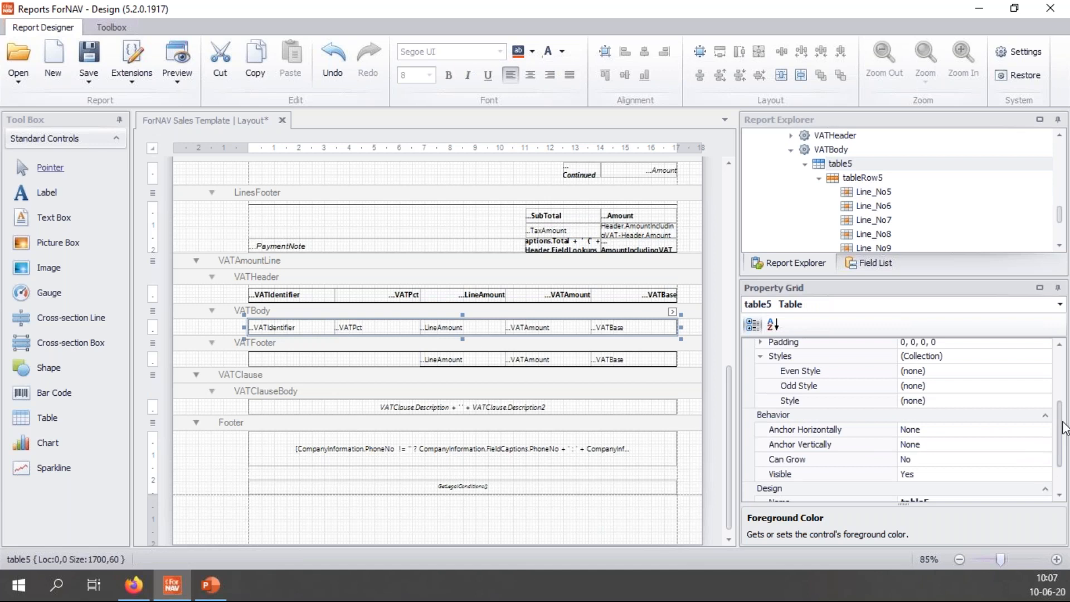
left_click(982, 376)
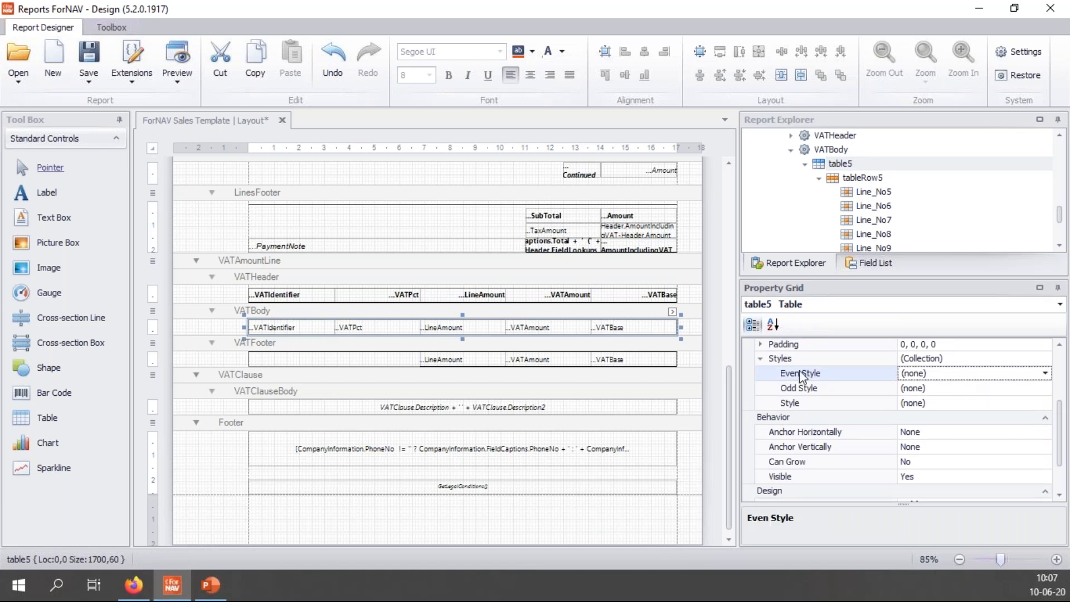
scroll(1042, 380, "up", 3)
scroll(1011, 390, "down", 4)
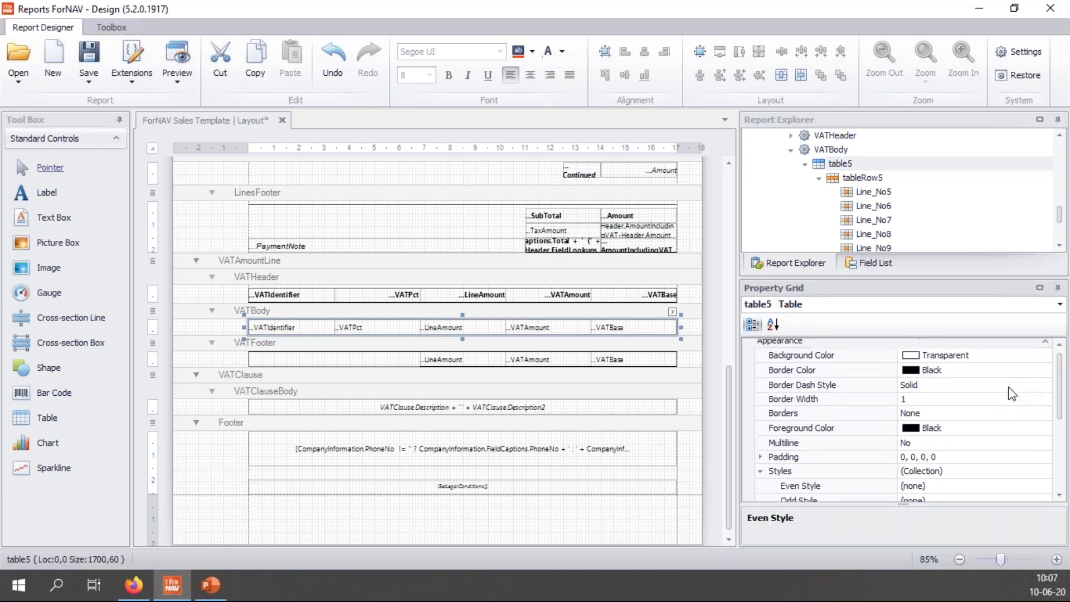
scroll(1027, 409, "up", 1)
left_click(1043, 354)
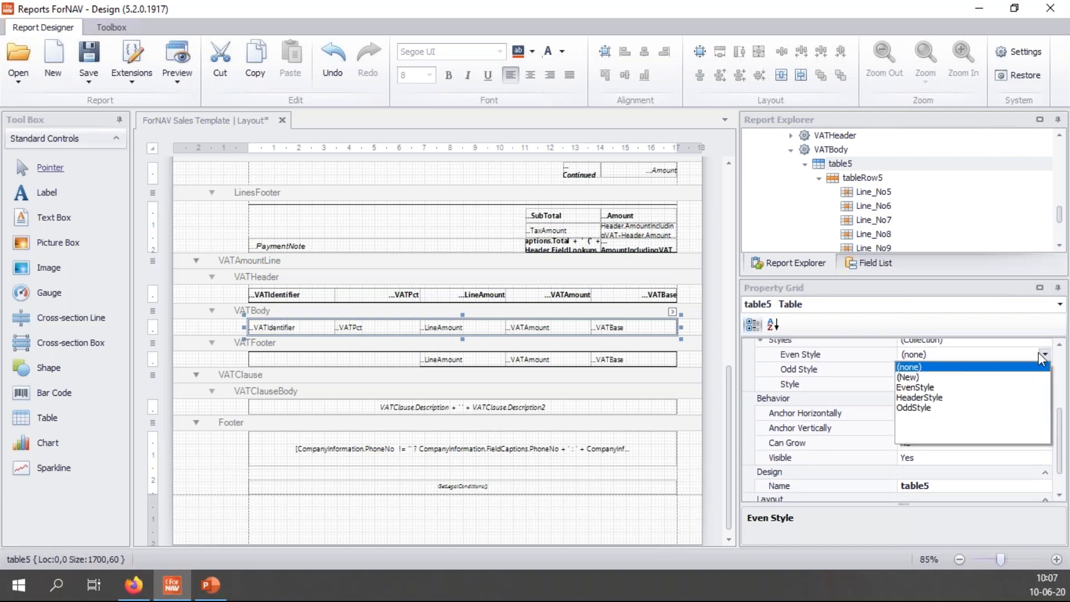
left_click(930, 387)
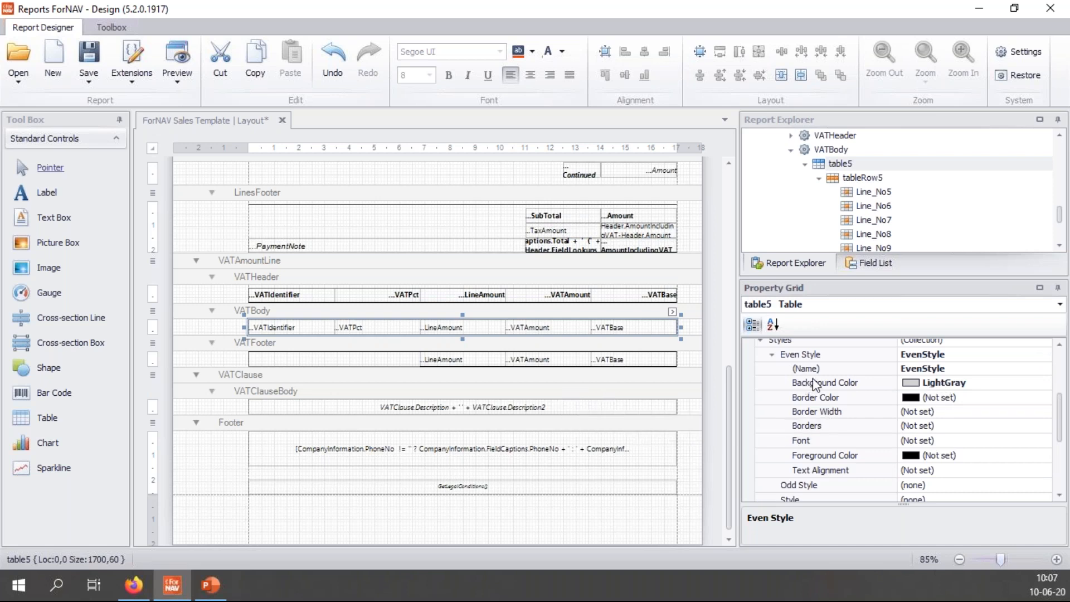
Assign OddStyle as the Odd Style of table5 in the VATBody band.
left_click(808, 472)
left_click(793, 486)
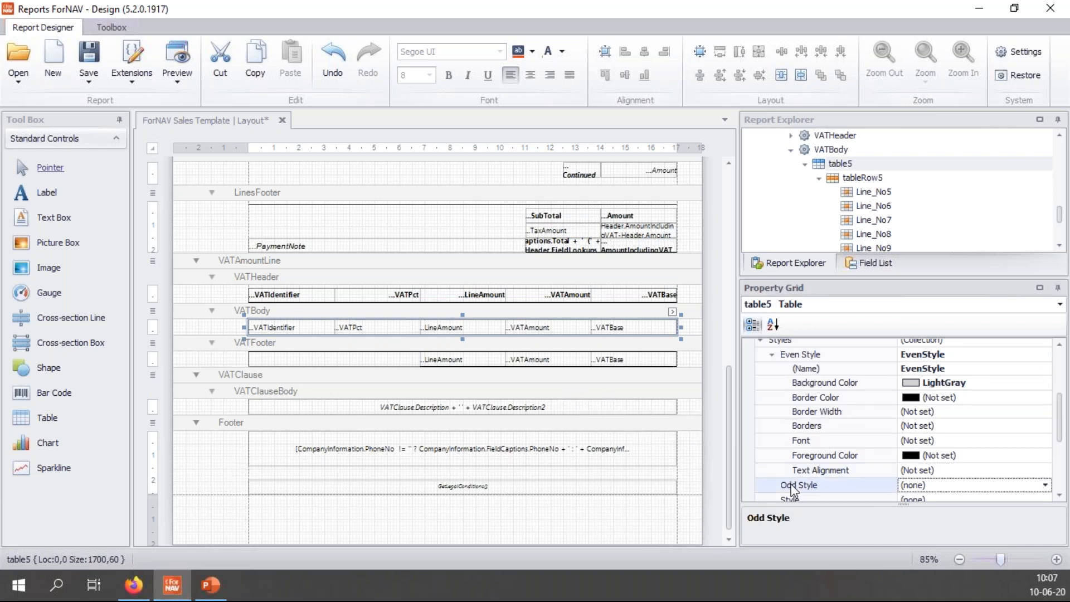
left_click(1045, 486)
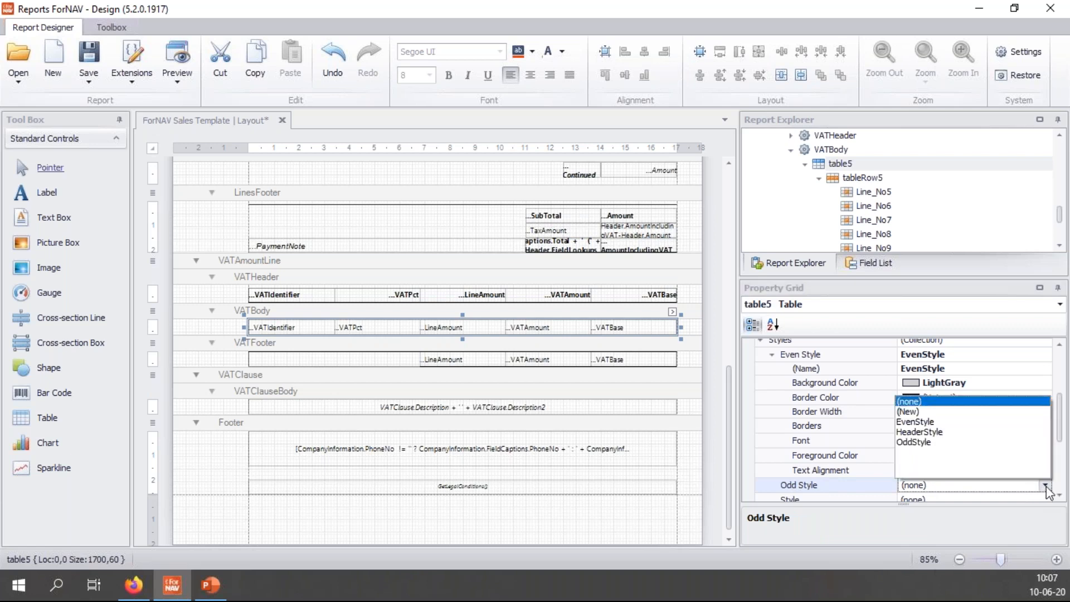
left_click(927, 441)
scroll(947, 434, "down", 4)
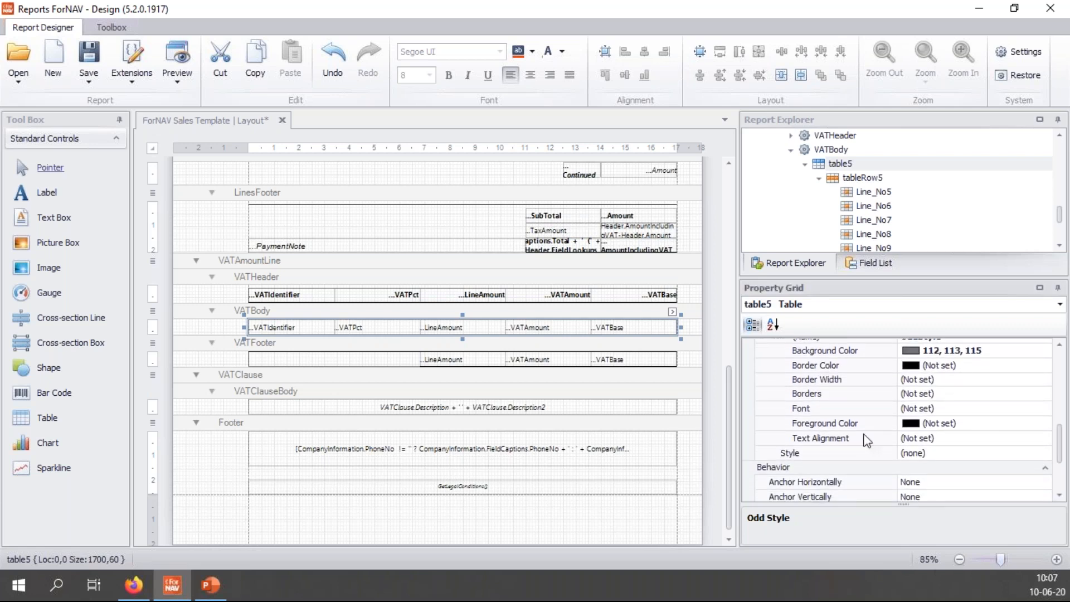
scroll(1061, 454, "up", 4)
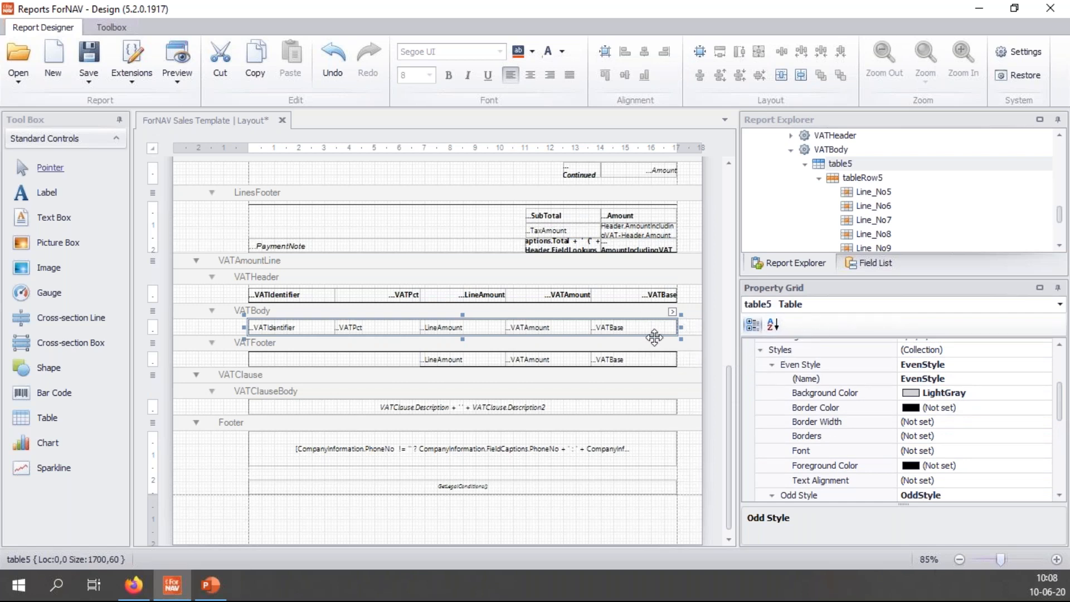
Select table6 in the VATHeader band and set its Style to HeaderStyle.
left_click(311, 297)
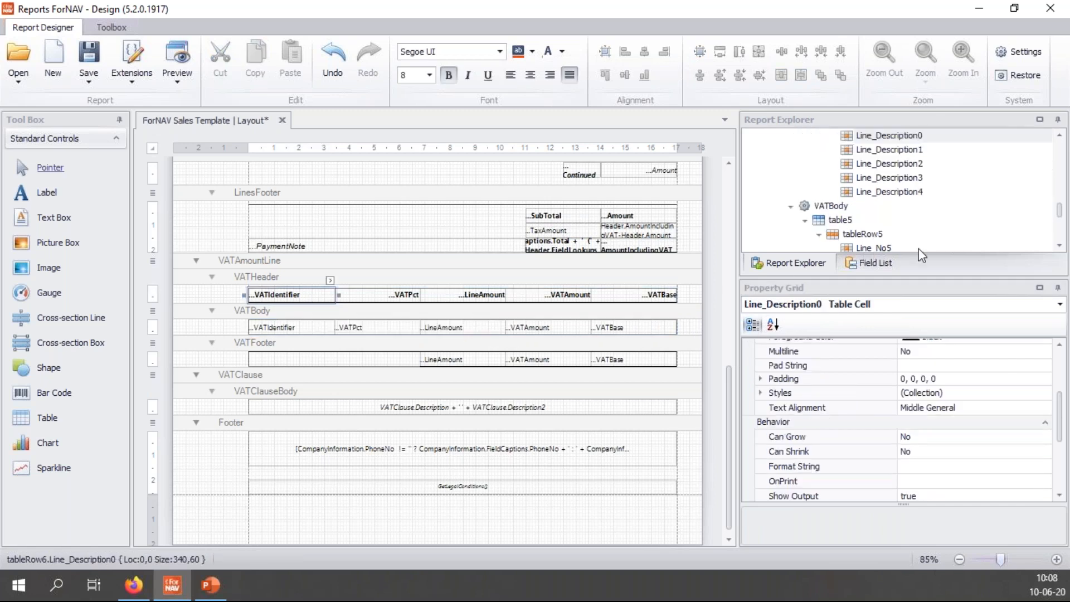
scroll(925, 237, "up", 1)
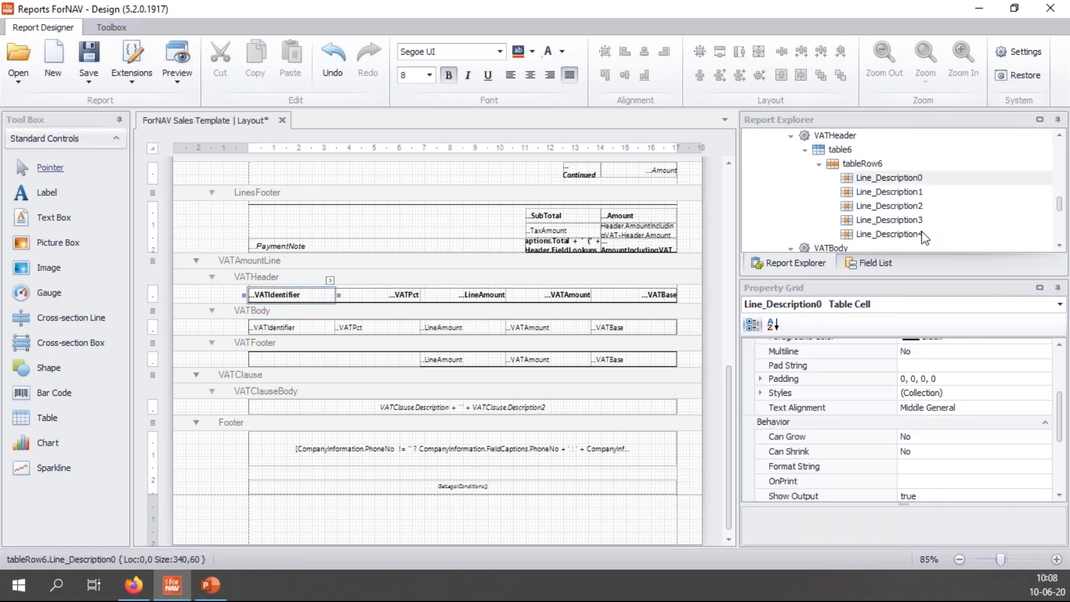
left_click(838, 149)
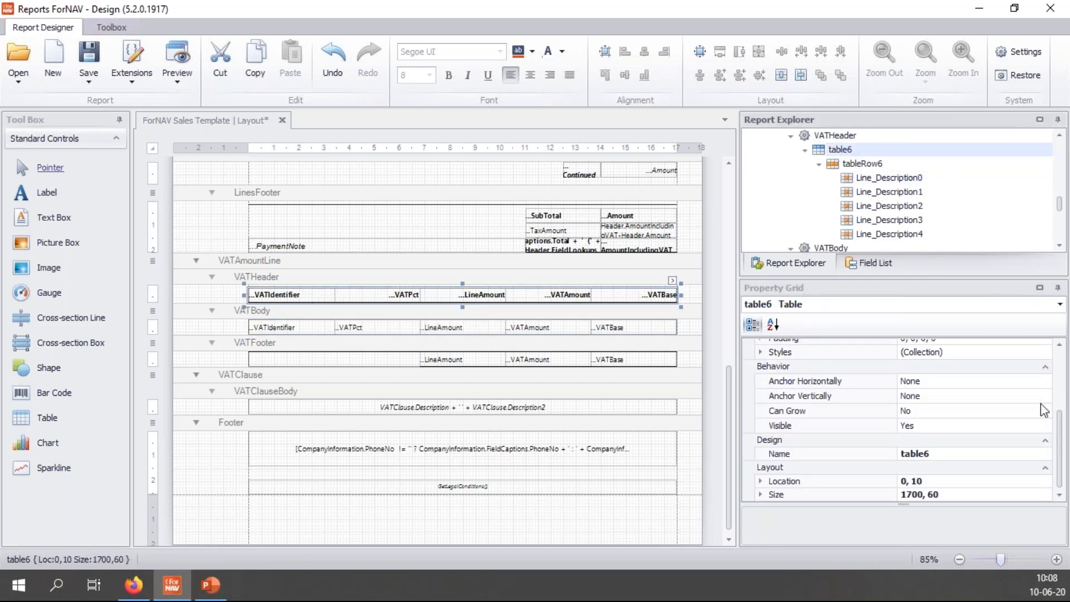
left_click(760, 351)
left_click(970, 399)
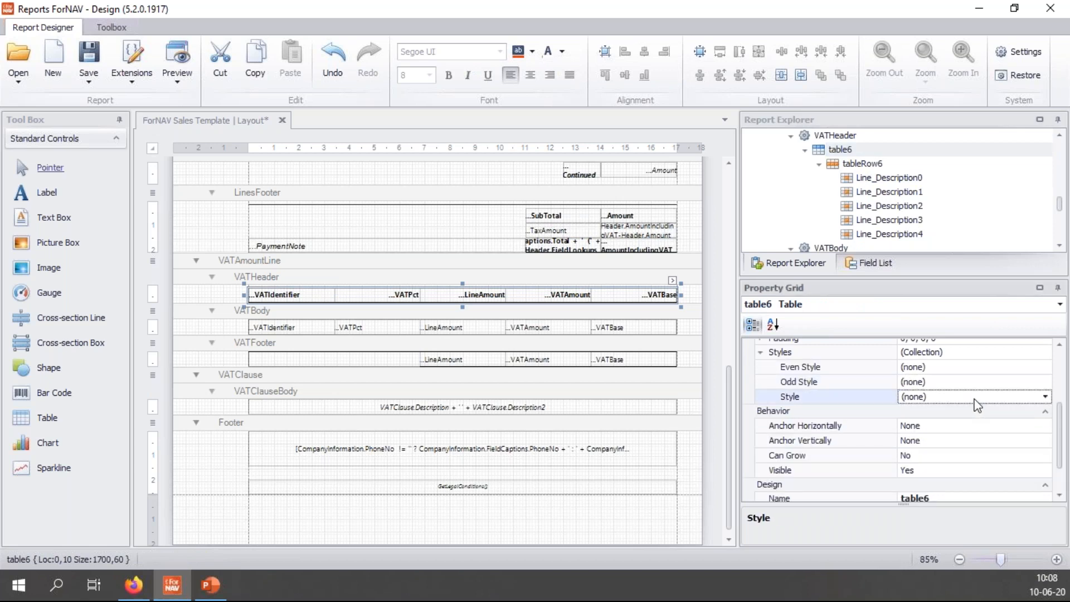
left_click(1046, 397)
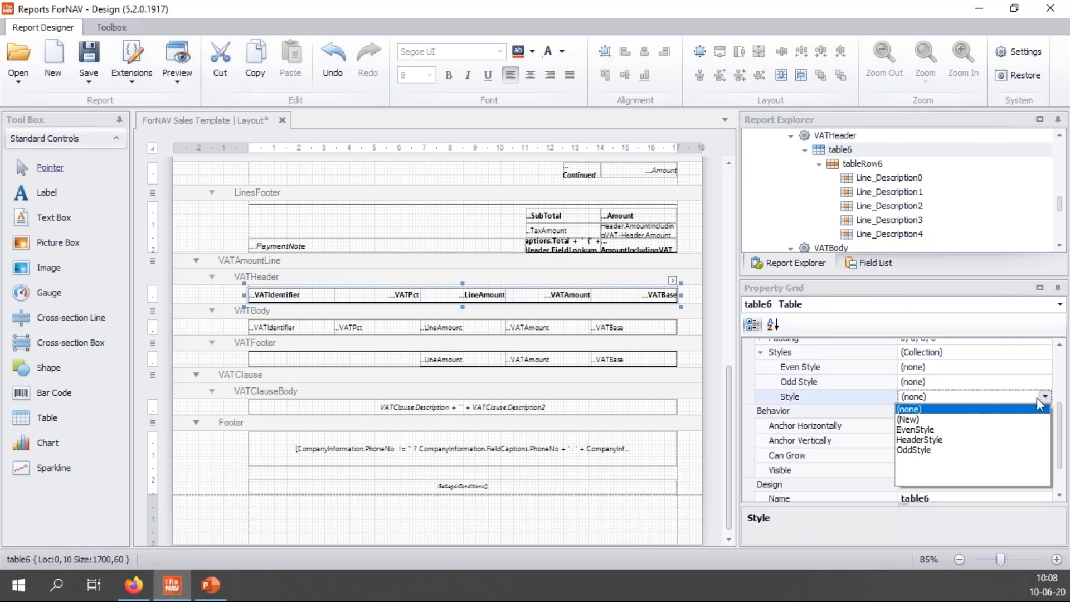
left_click(942, 441)
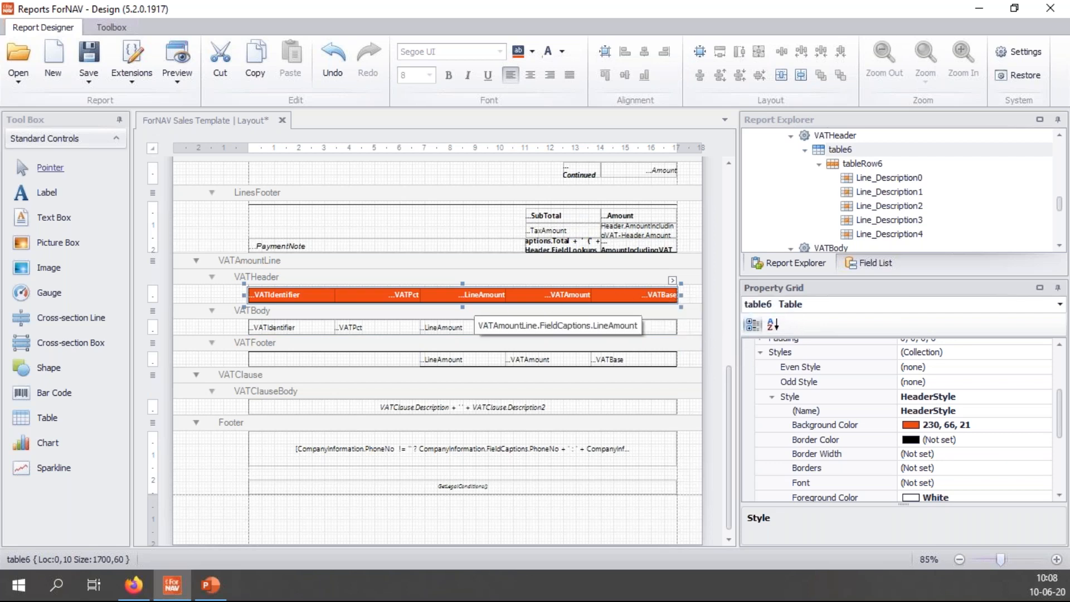
Preview the Sales Template with the styled VAT tables in Business Central for the same sales invoice.
left_click(177, 61)
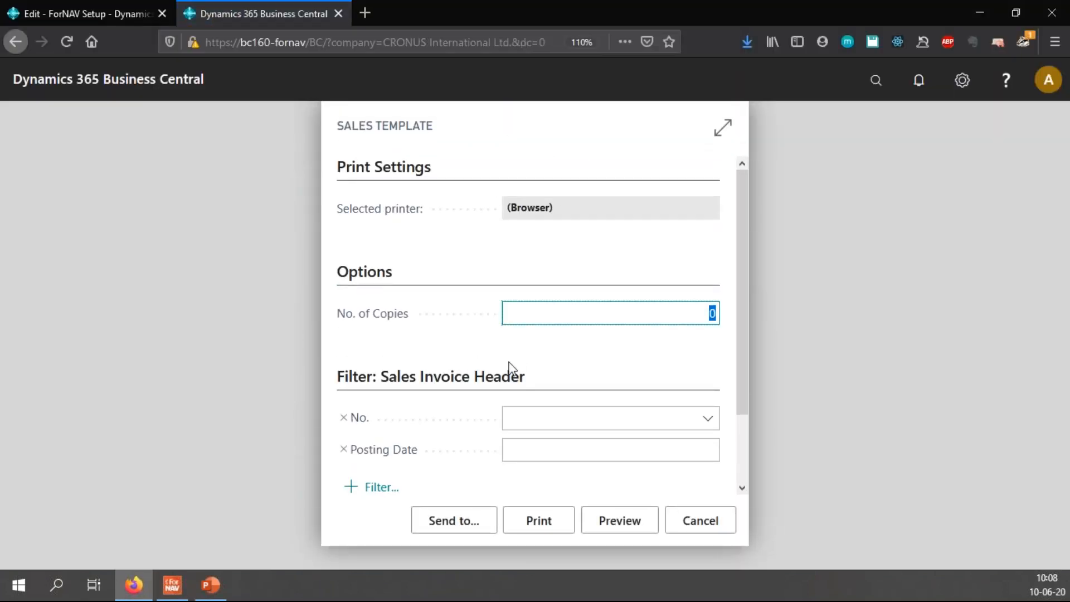
left_click(707, 418)
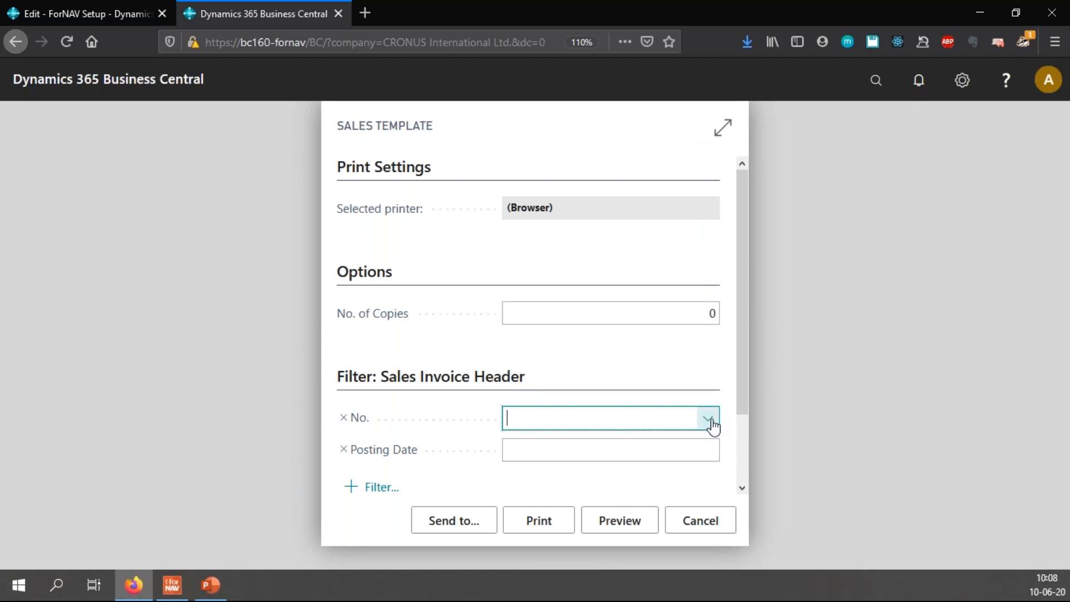
left_click(574, 270)
left_click(630, 516)
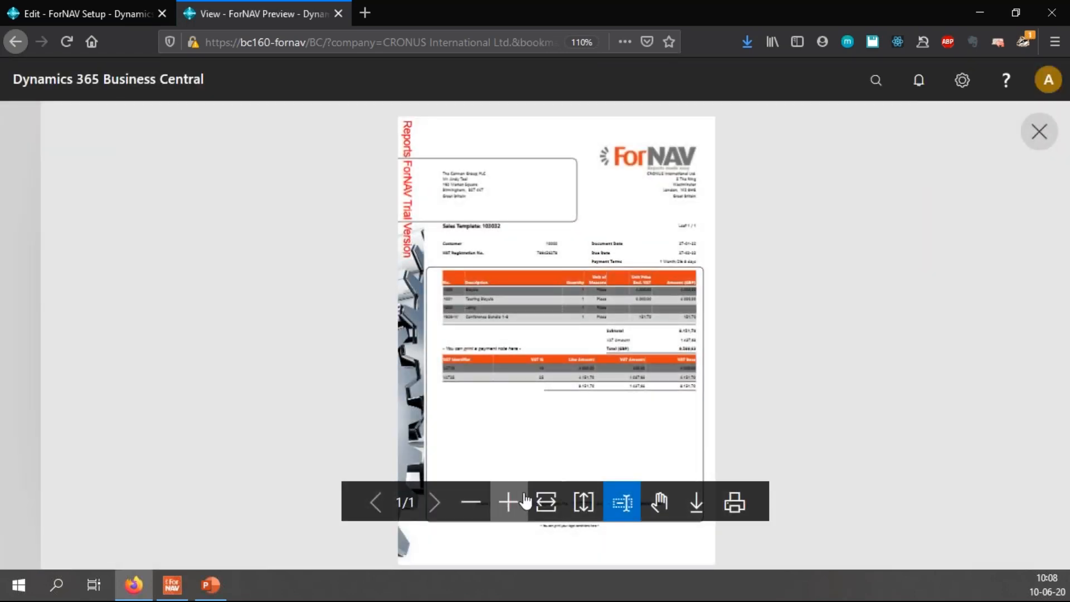
Enlarge the previewed invoice to examine the styled line and VAT tables, and return to the Reports ForNAV designer.
left_click(518, 502)
left_click(518, 503)
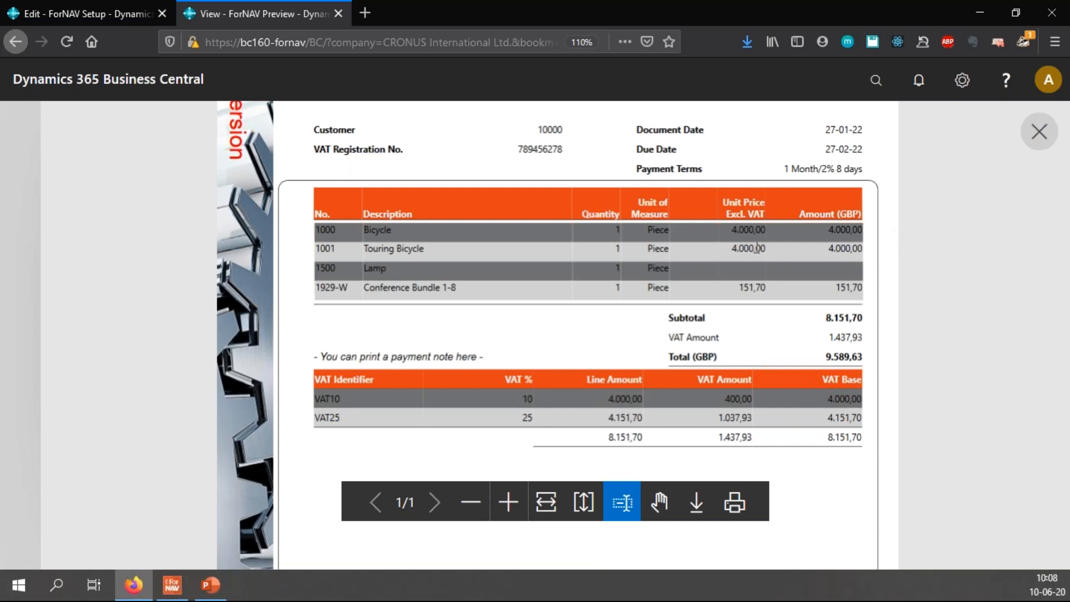
key("ctrl+w")
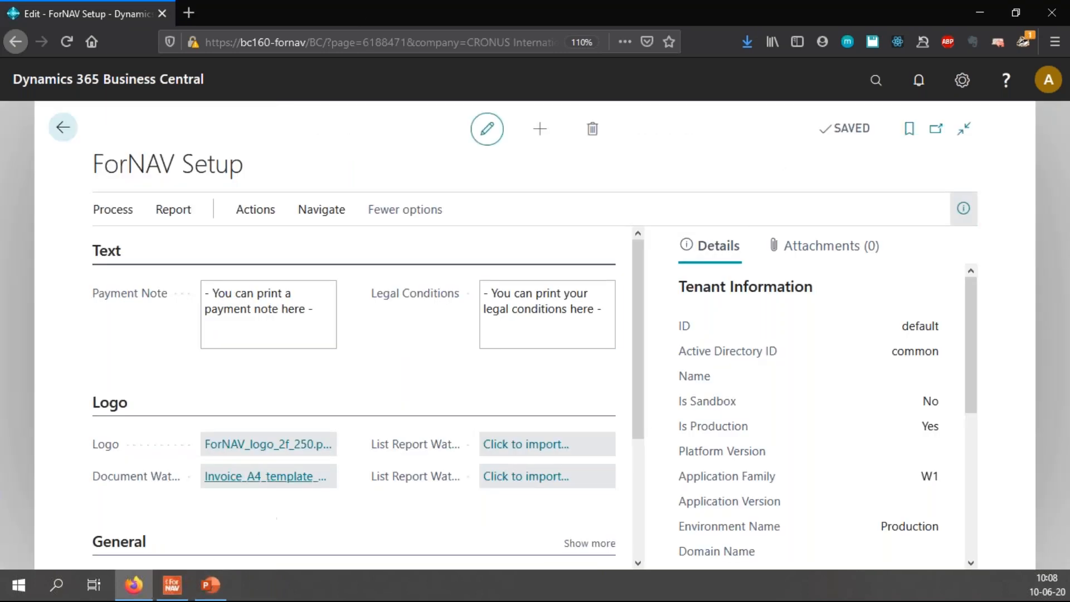
left_click(173, 584)
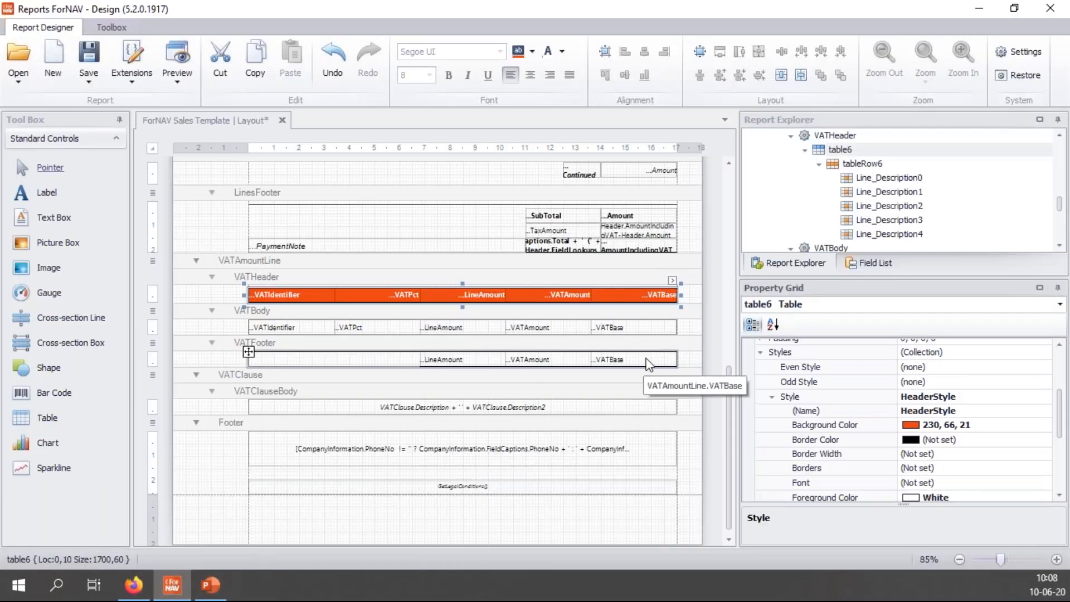
Insert a new Body section into the Line data item of the report layout.
left_click_drag(728, 409, 726, 333)
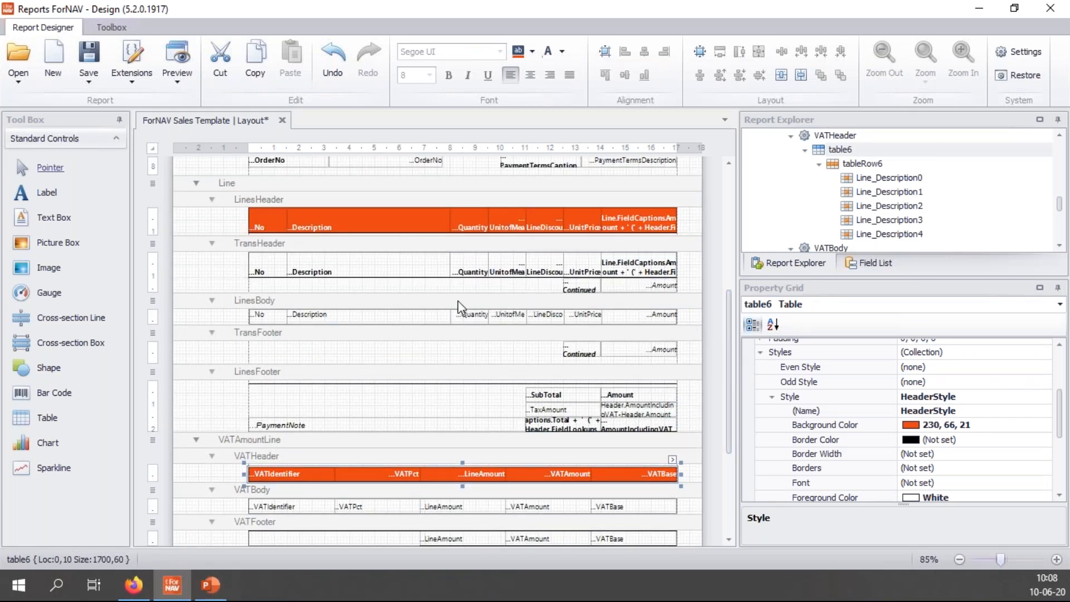
right_click(468, 186)
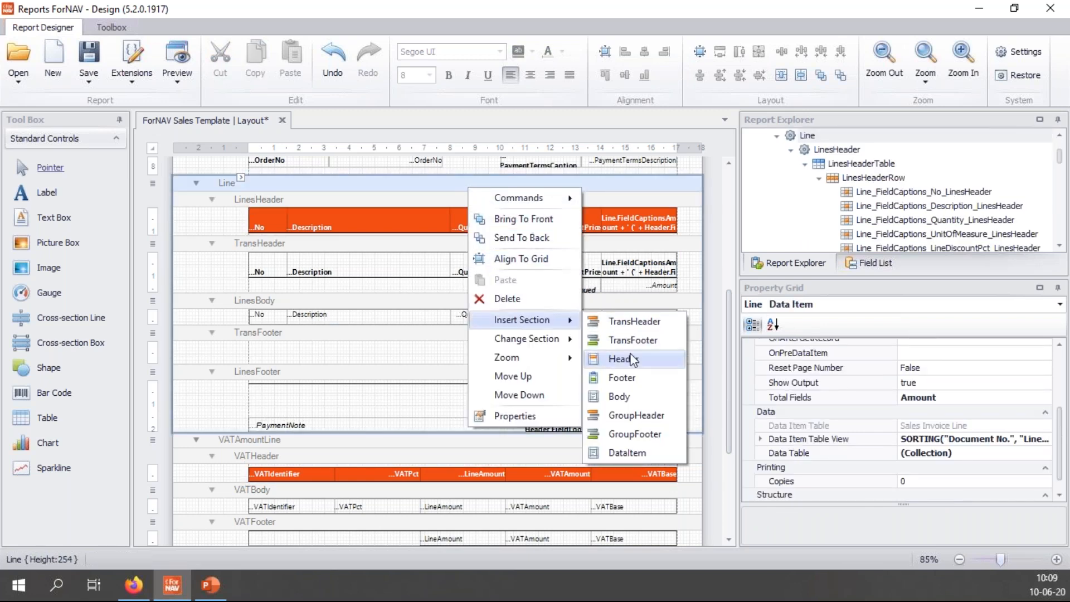
left_click(634, 396)
Place the Line fields Description and Description2 in the new body section and shrink its height to fit the row.
left_click(880, 264)
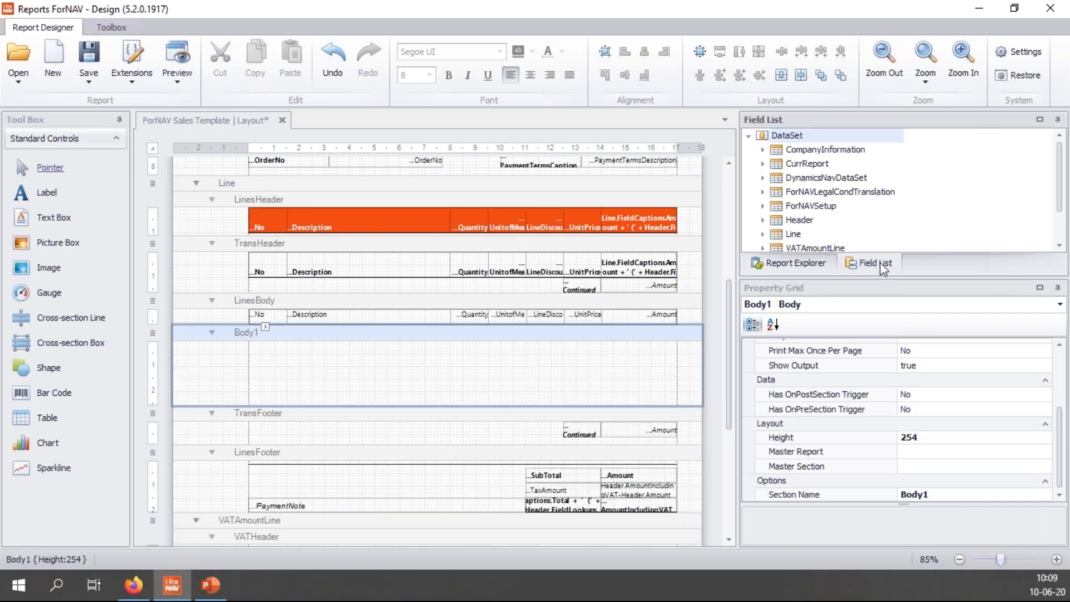
left_click(762, 234)
scroll(832, 227, "down", 5)
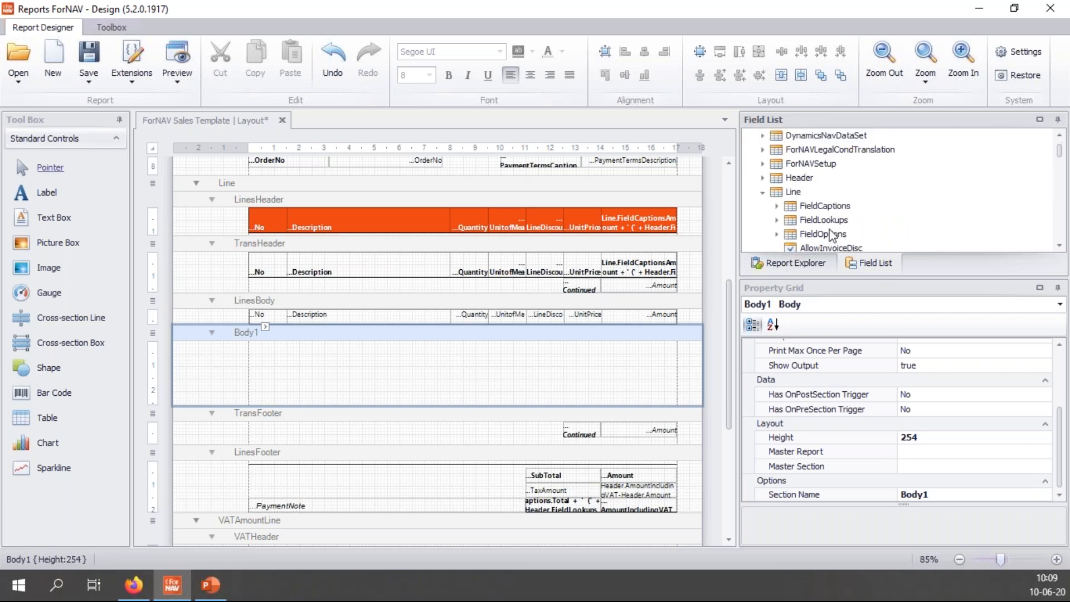
scroll(831, 227, "down", 4)
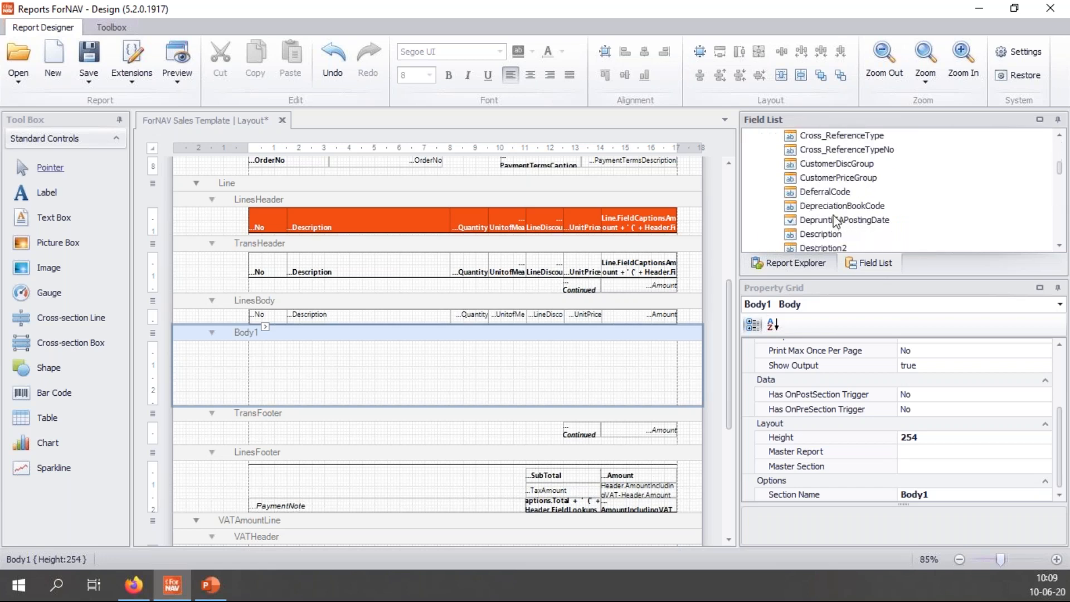
left_click(838, 193)
left_click(842, 206, "ctrl")
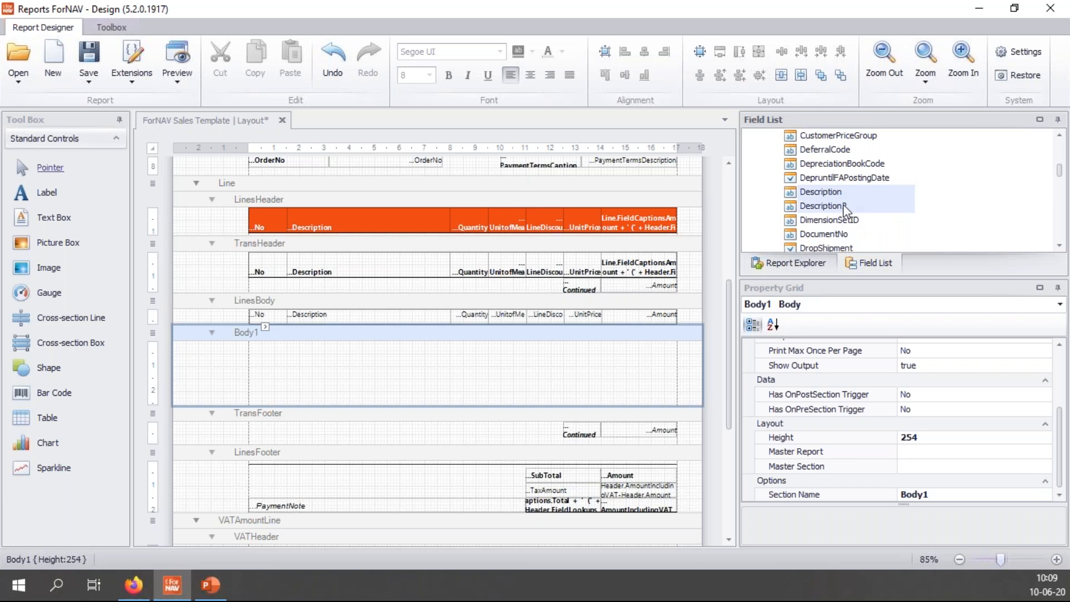
left_click_drag(834, 196, 617, 349)
left_click_drag(601, 404, 606, 352)
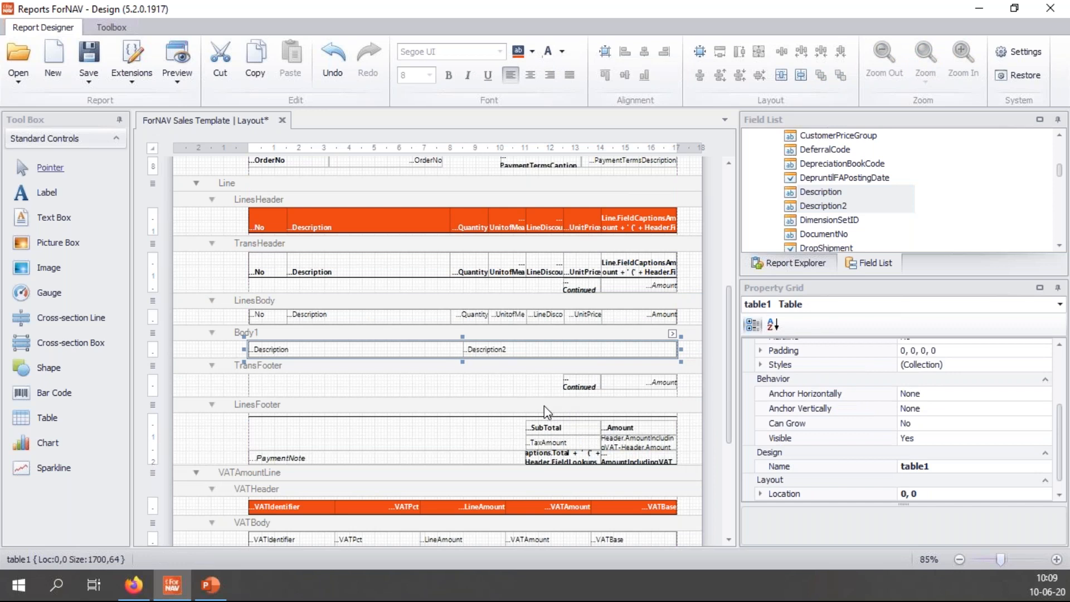
Preview the template with the added description section in Business Central for the same sales invoice.
left_click(179, 84)
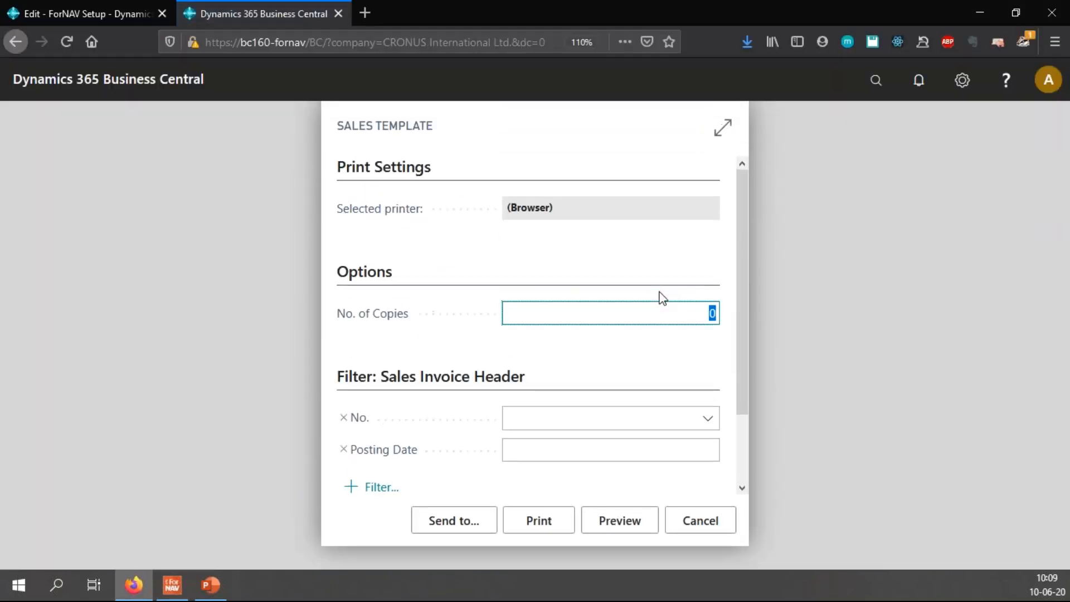
left_click(711, 424)
left_click(552, 262)
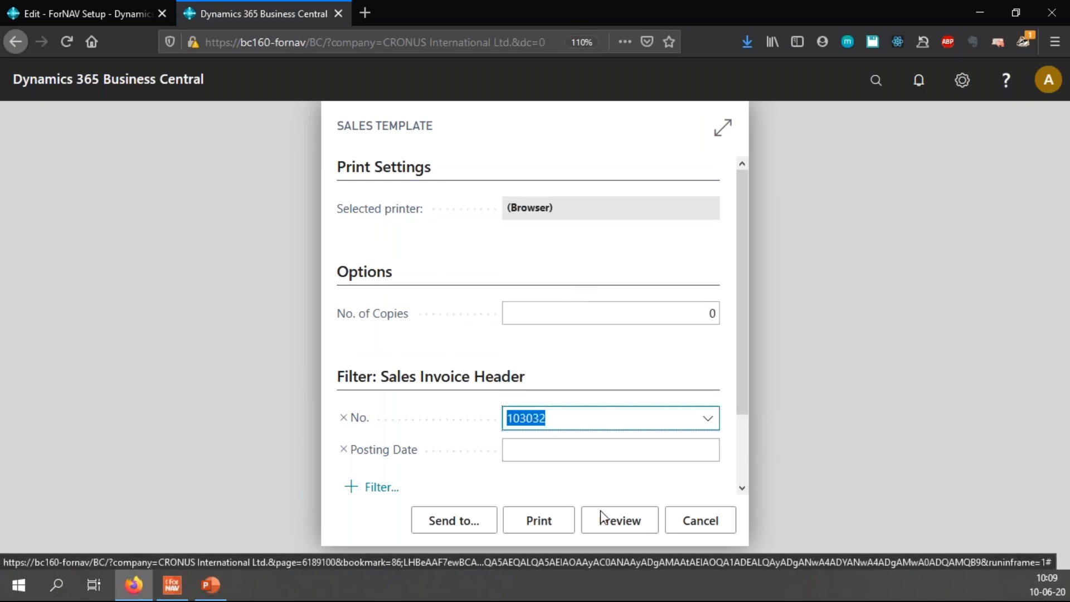
left_click(602, 518)
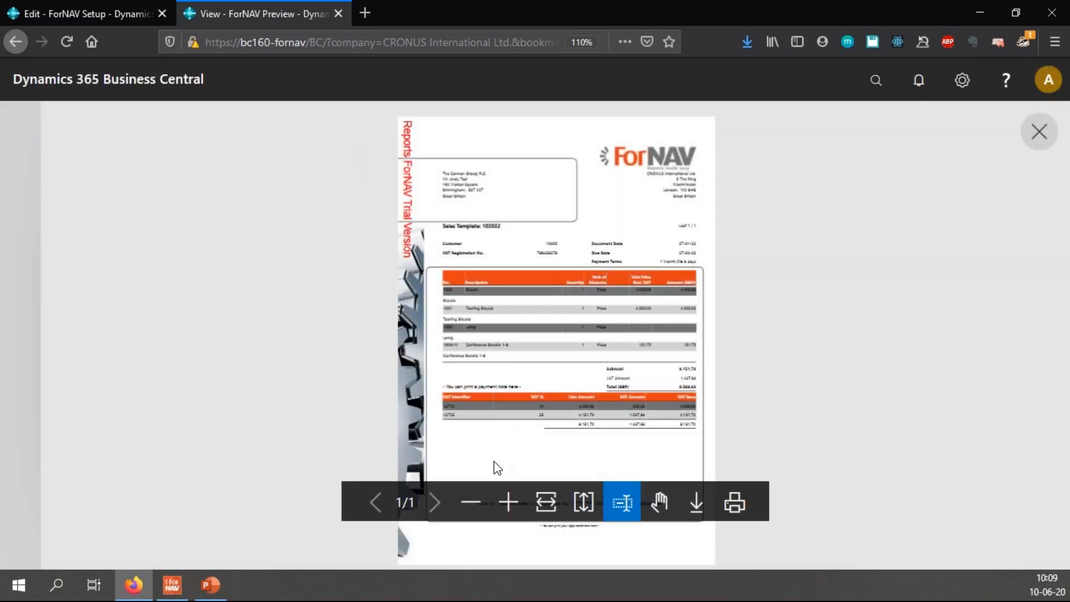
Enlarge the preview to examine the added description rows between the invoice lines, and return to the Reports ForNAV designer.
left_click(507, 501)
left_click(508, 502)
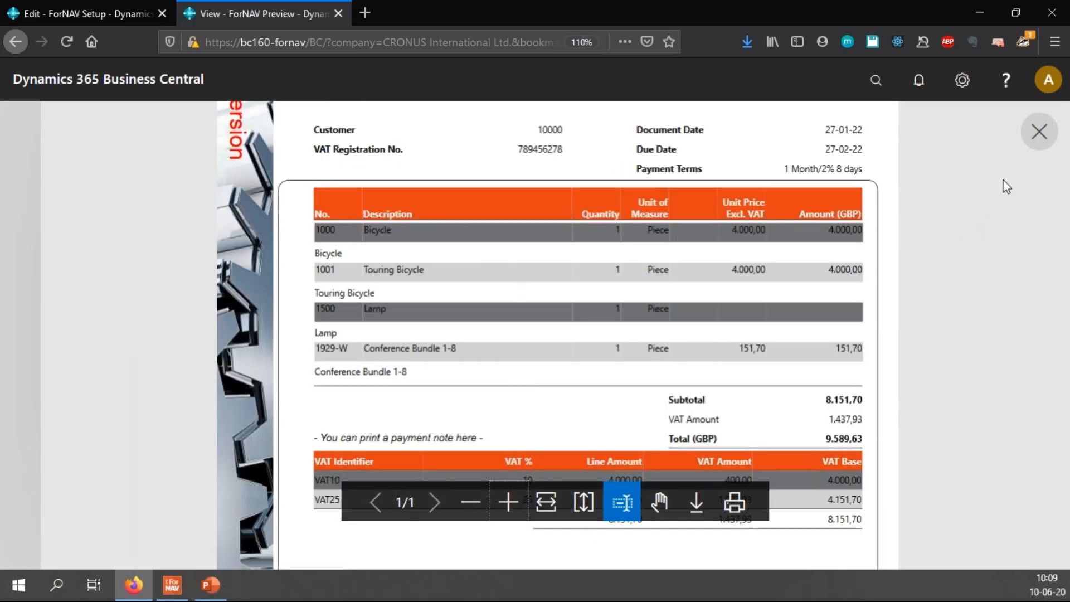
key("ctrl+w")
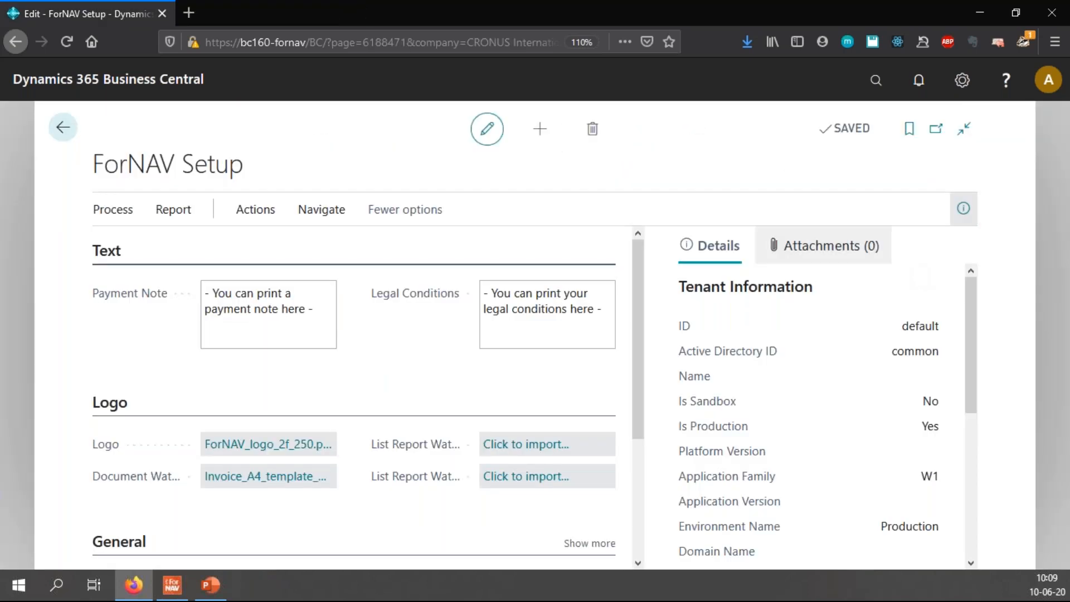
left_click(171, 585)
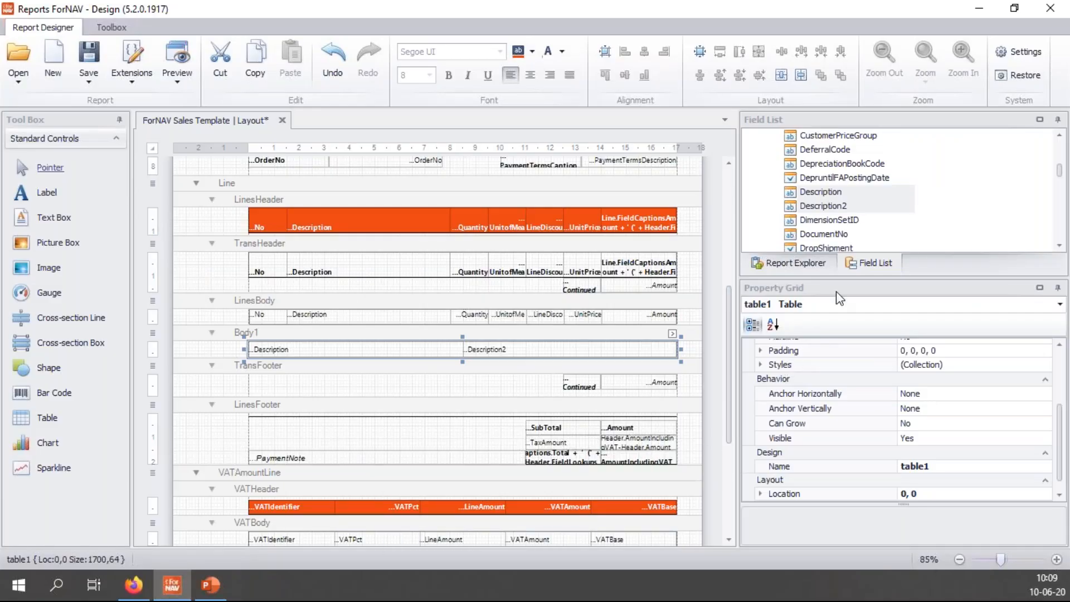
Assign EvenStyle as the even style of table1 in the Body1 section.
left_click(791, 263)
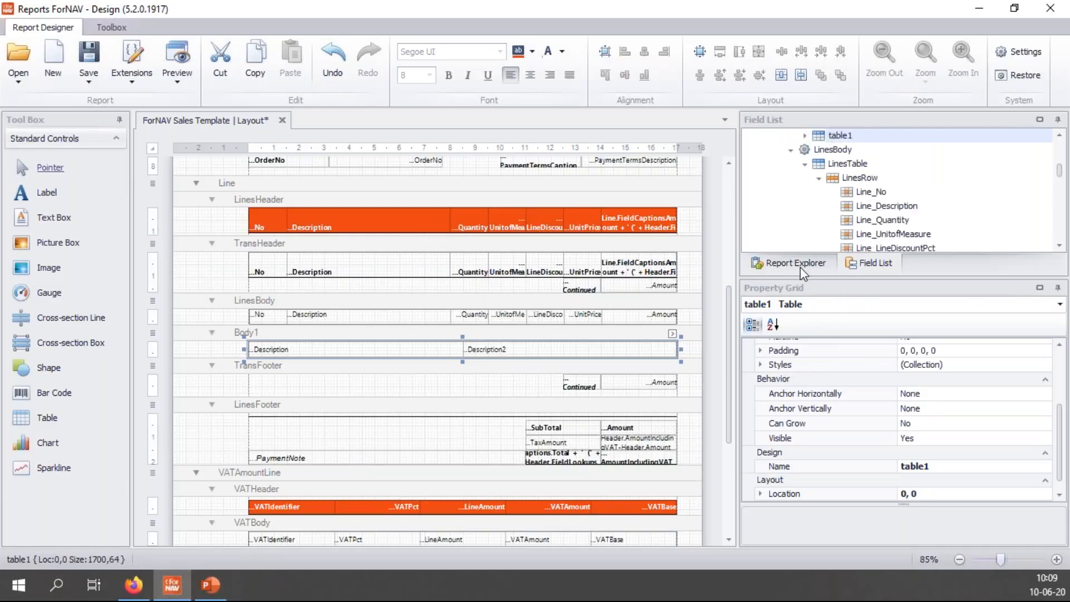
left_click(595, 353)
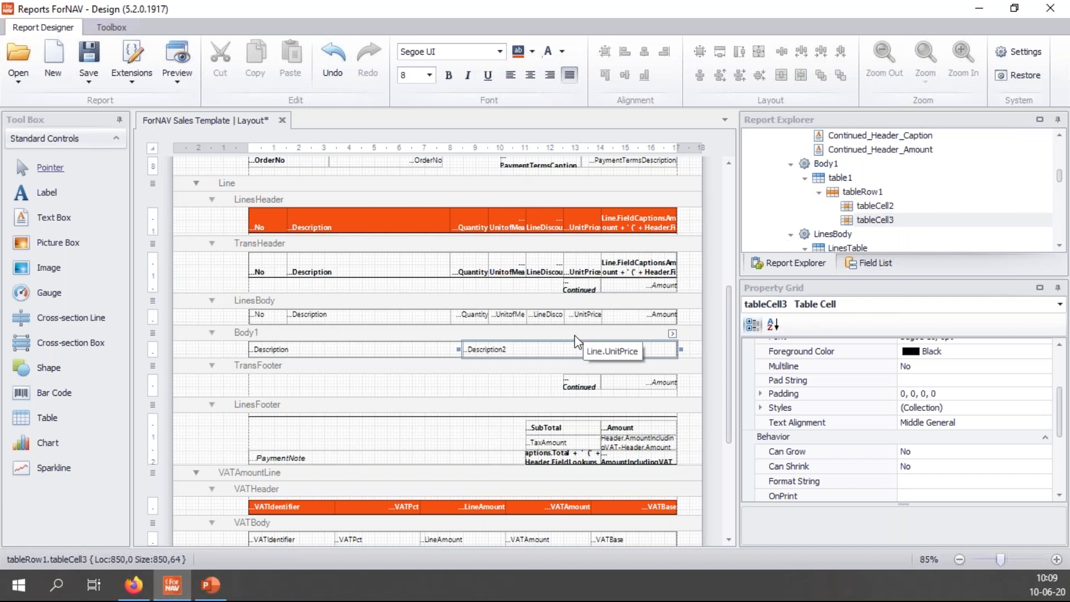
left_click(825, 177)
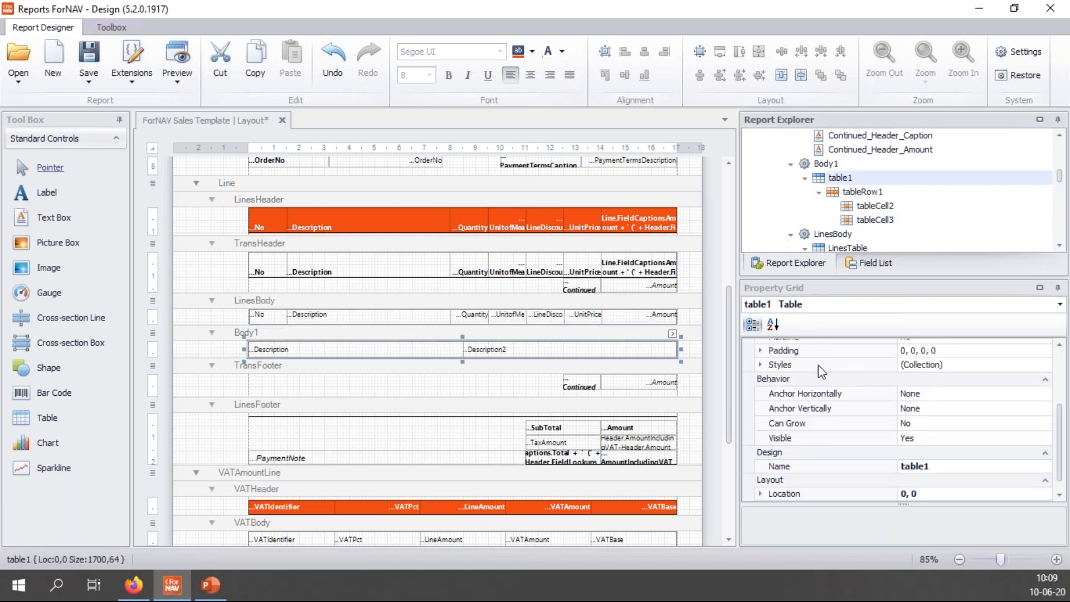
left_click(761, 364)
left_click(967, 380)
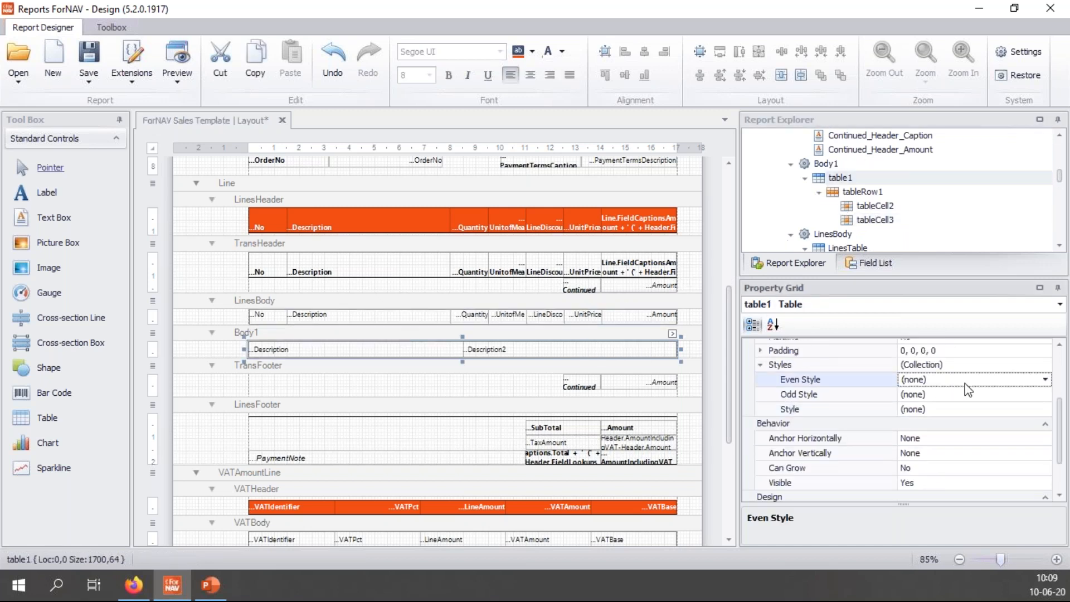
left_click(1043, 380)
left_click(918, 410)
Assign OddStyle as the odd style of the Body1 description table.
scroll(969, 402, "down", 1)
scroll(979, 413, "down", 3)
left_click(975, 348)
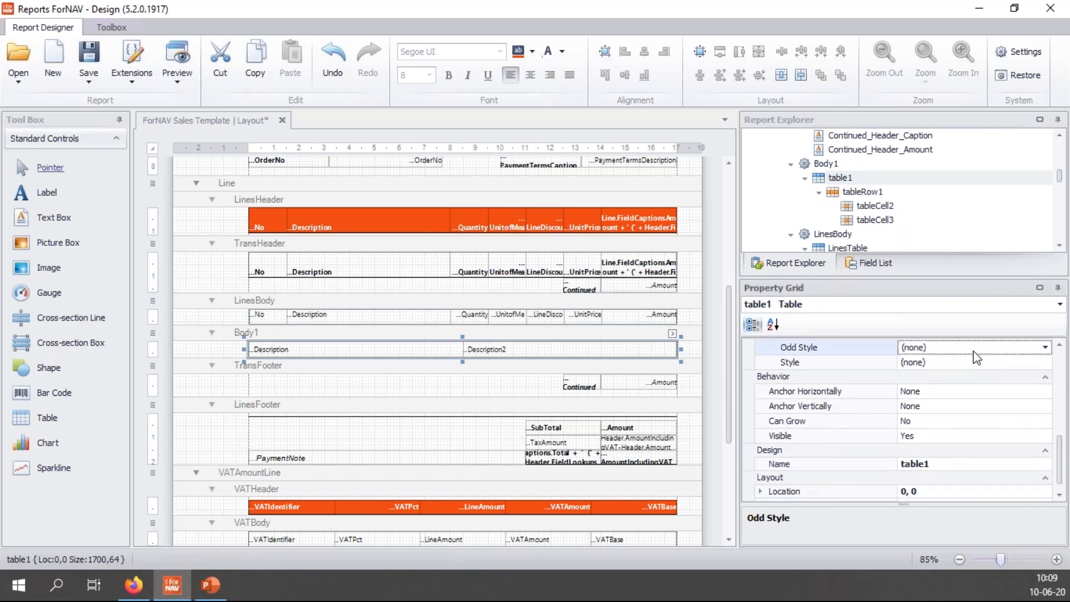
left_click(1044, 347)
left_click(913, 400)
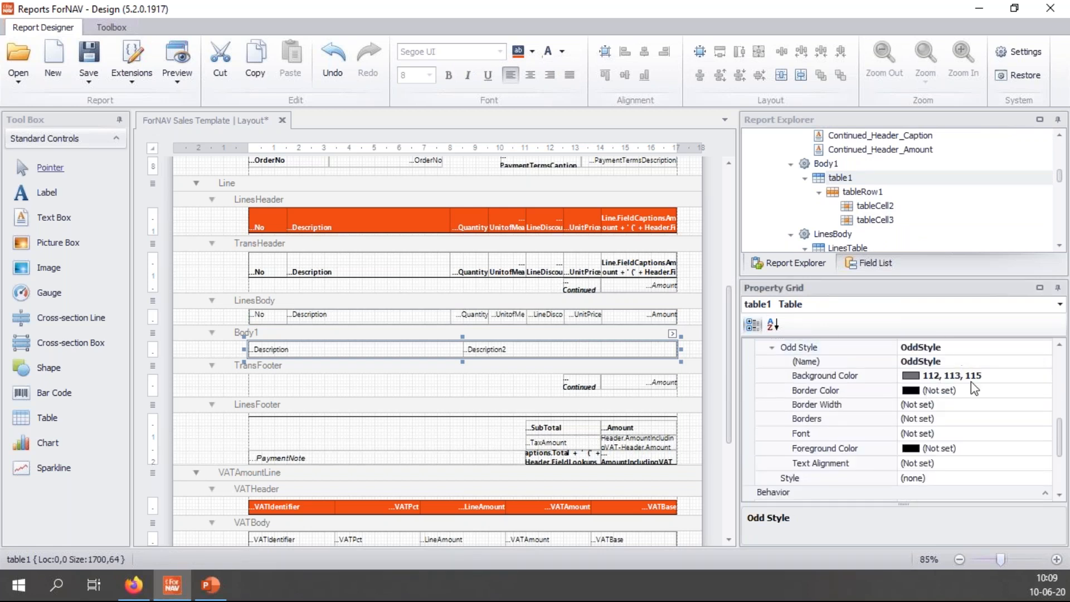
left_click(964, 375)
Preview the template in Business Central for the same sales invoice with the alternating styles on the description rows.
left_click(184, 56)
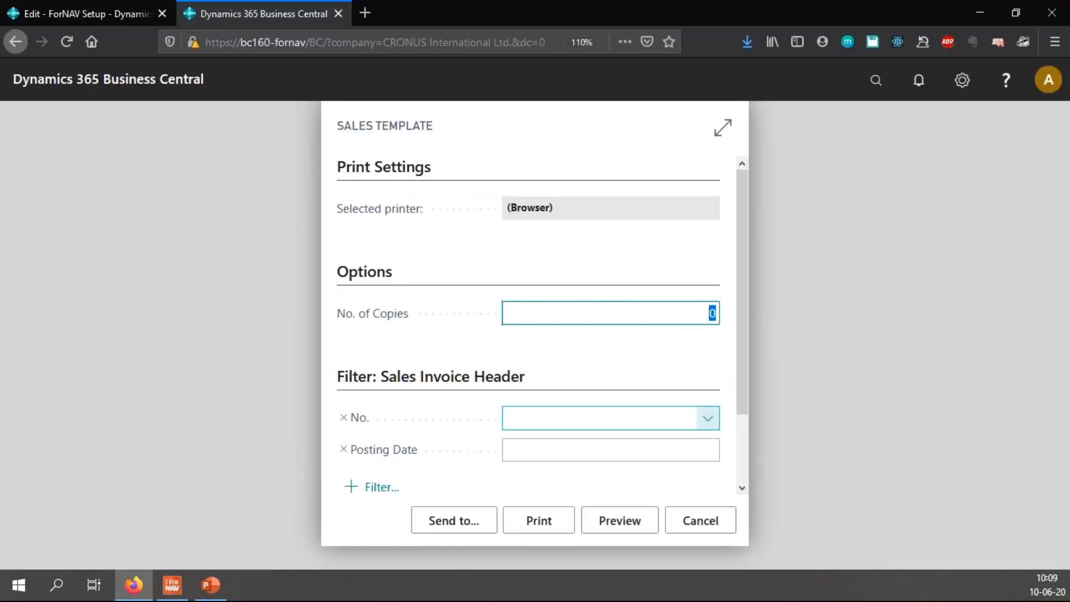
left_click(640, 423)
left_click(579, 267)
left_click(619, 519)
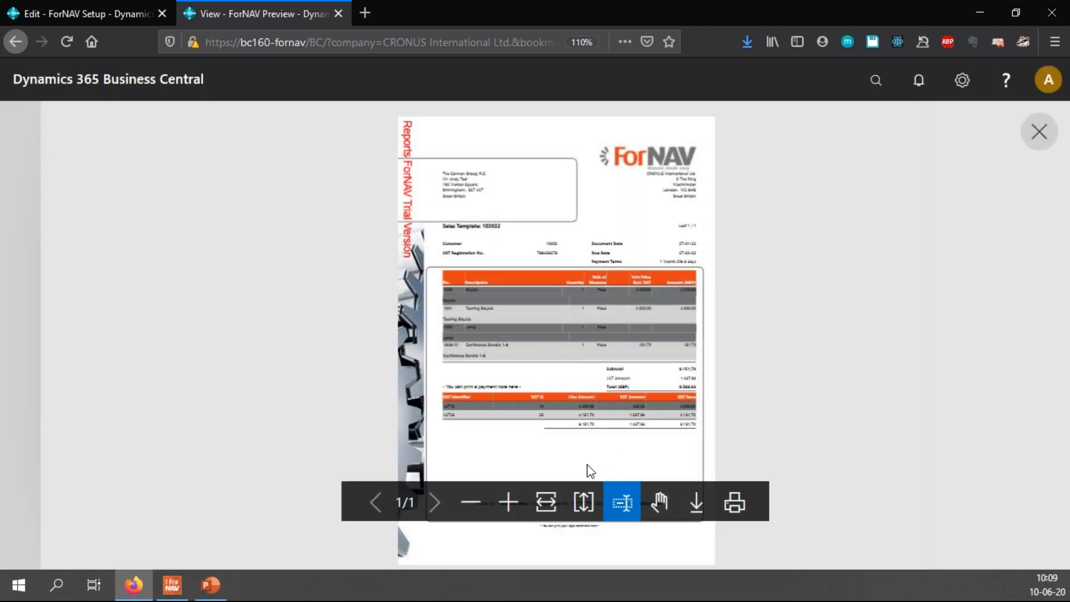
Enlarge the preview to examine the shading of the invoice lines and description rows, and return to the Reports ForNAV designer.
left_click(515, 506)
left_click(516, 507)
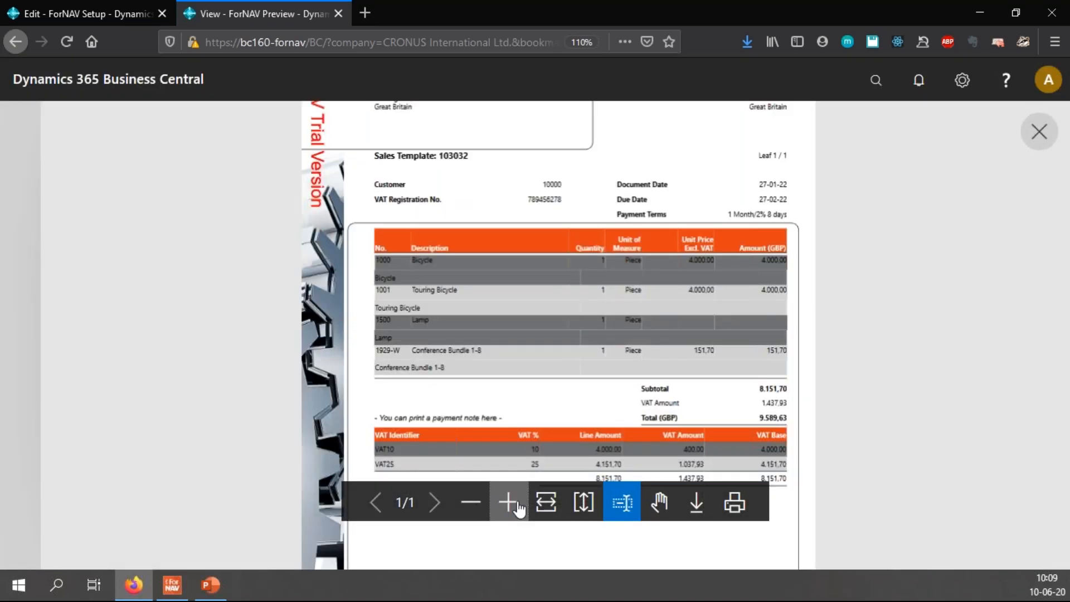
left_click(518, 508)
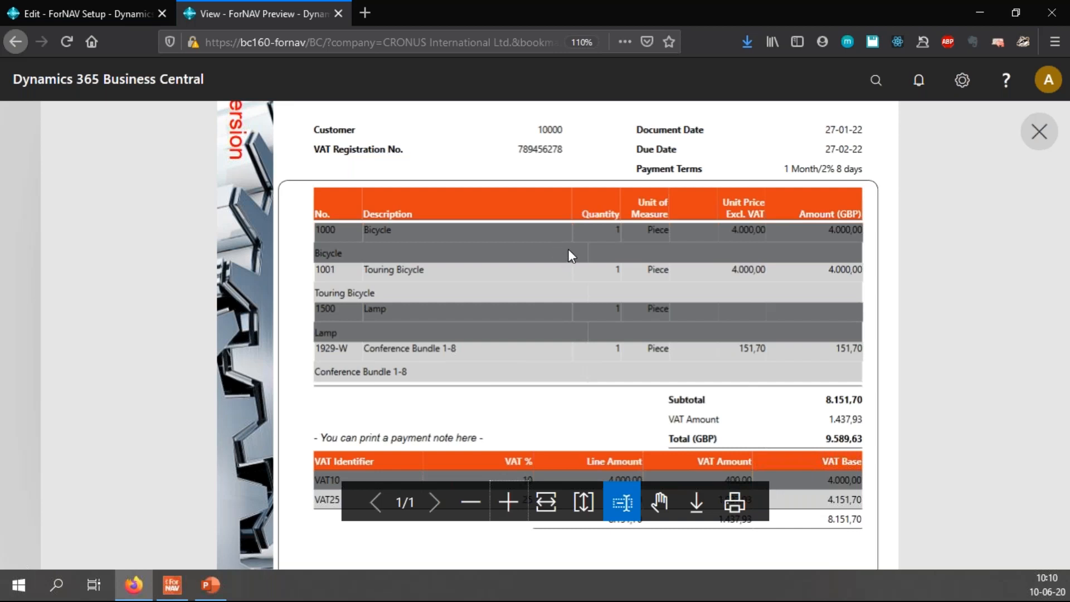
key("ctrl+w")
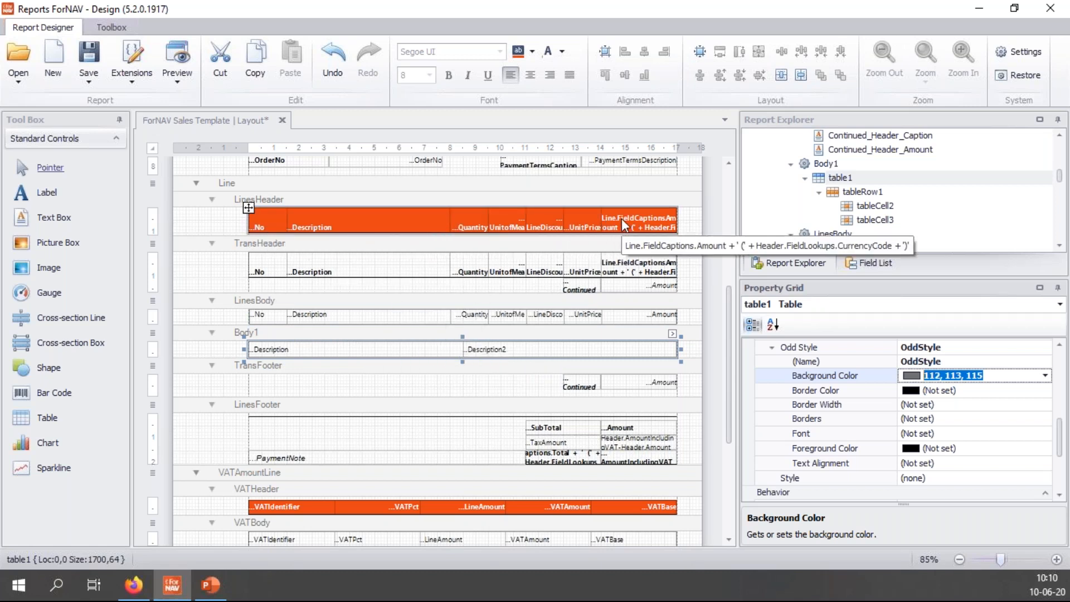
Select the whole report and open its style sheet collection in the Styles Editor.
left_click(714, 226)
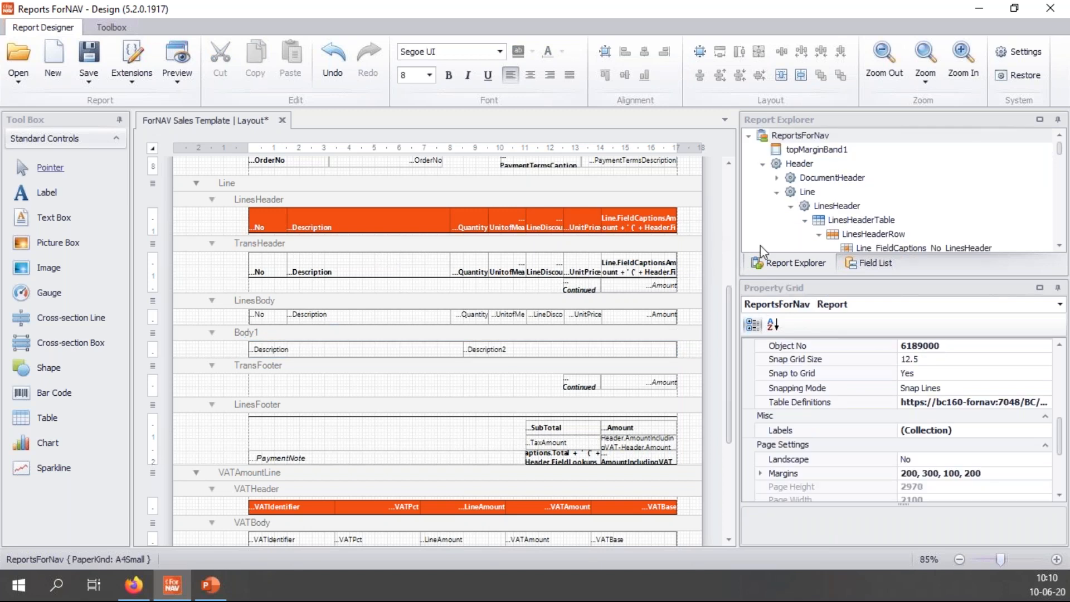
left_click(814, 135)
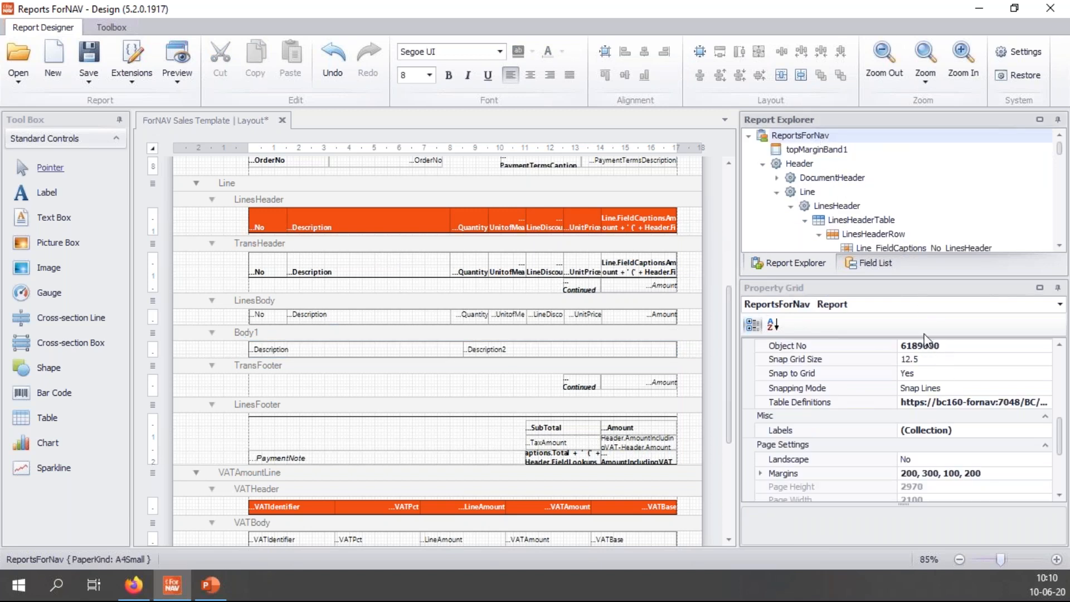
scroll(1038, 415, "up", 5)
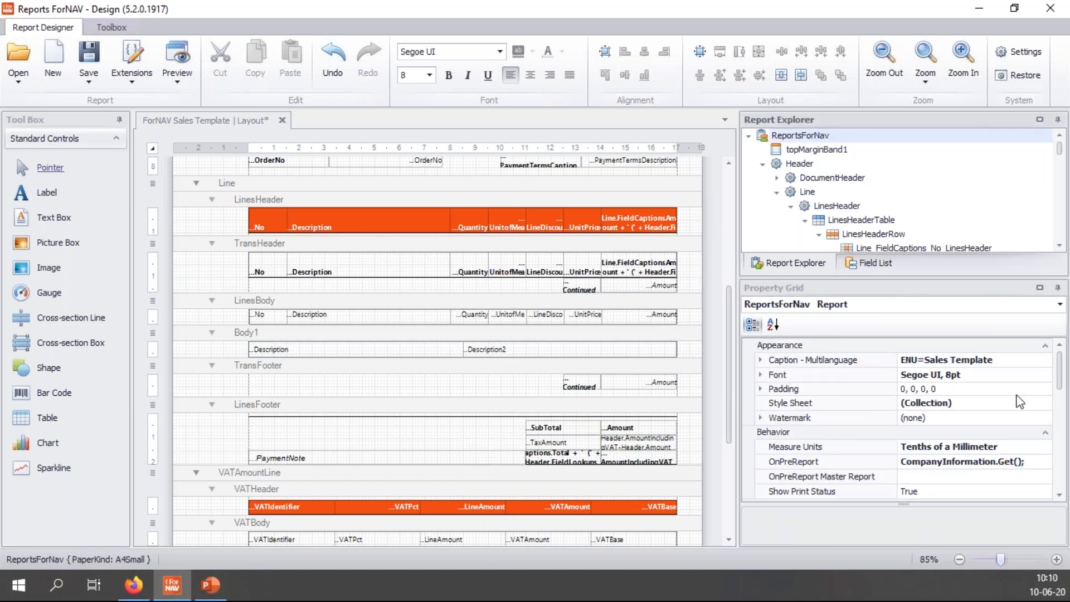
left_click(861, 407)
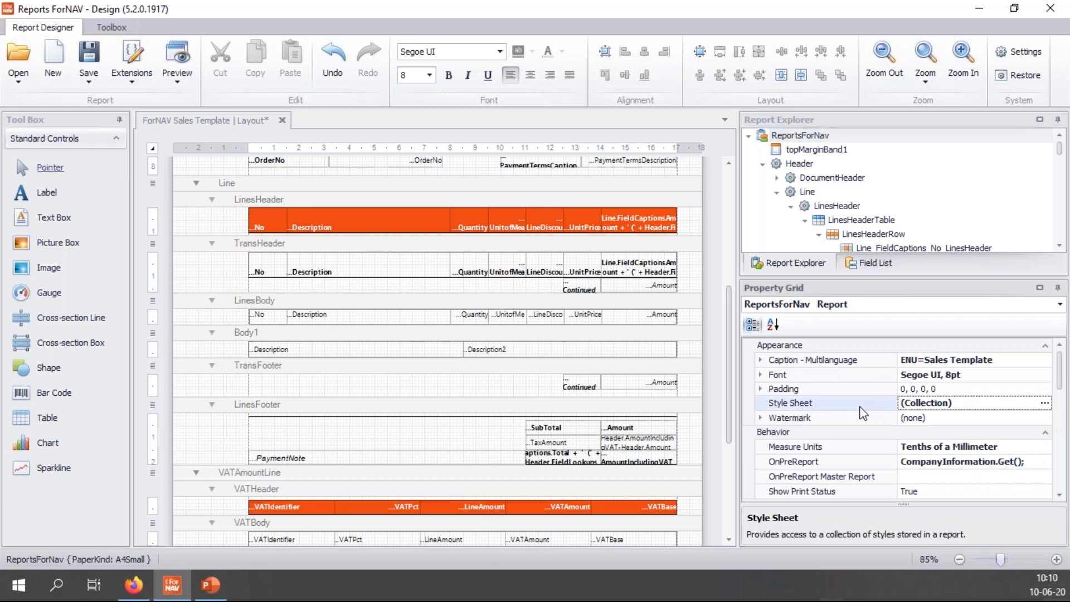
left_click(1044, 402)
left_click_drag(563, 59, 615, 59)
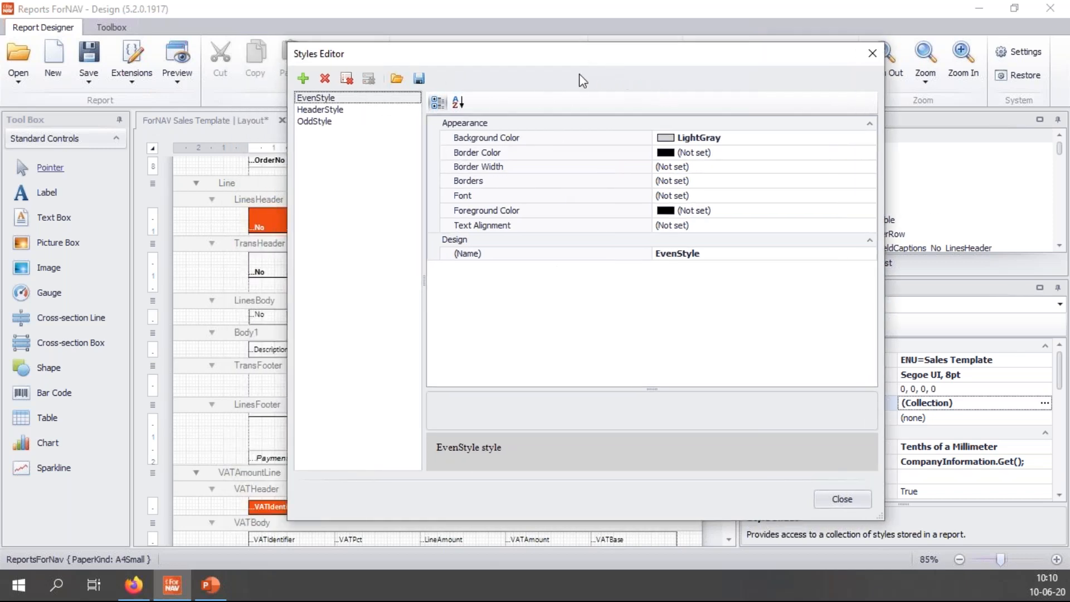
Set the foreground color of OddStyle to White.
left_click(322, 124)
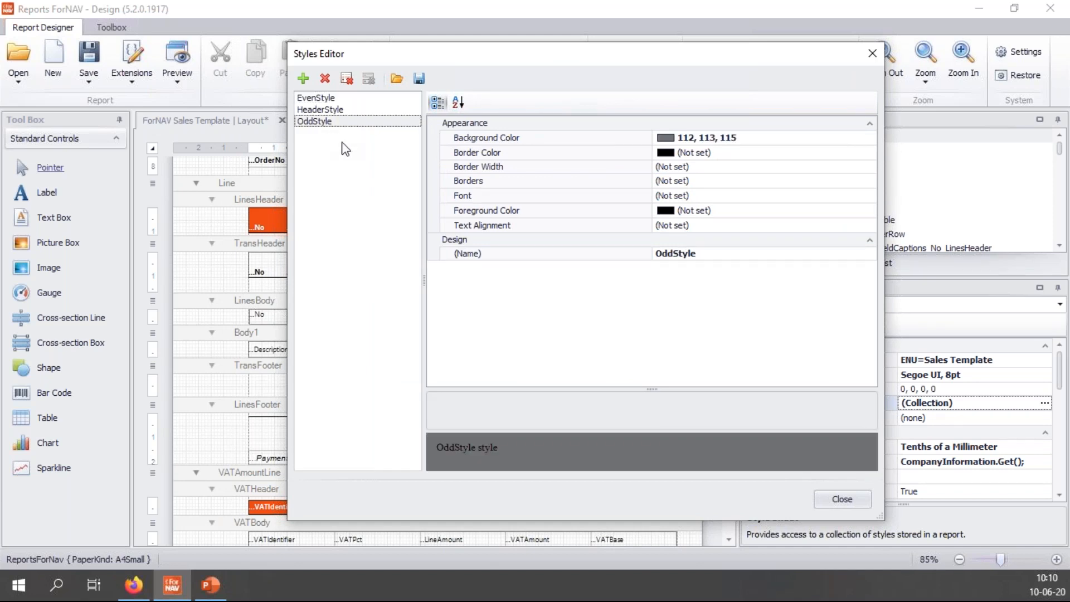
left_click_drag(678, 195, 688, 196)
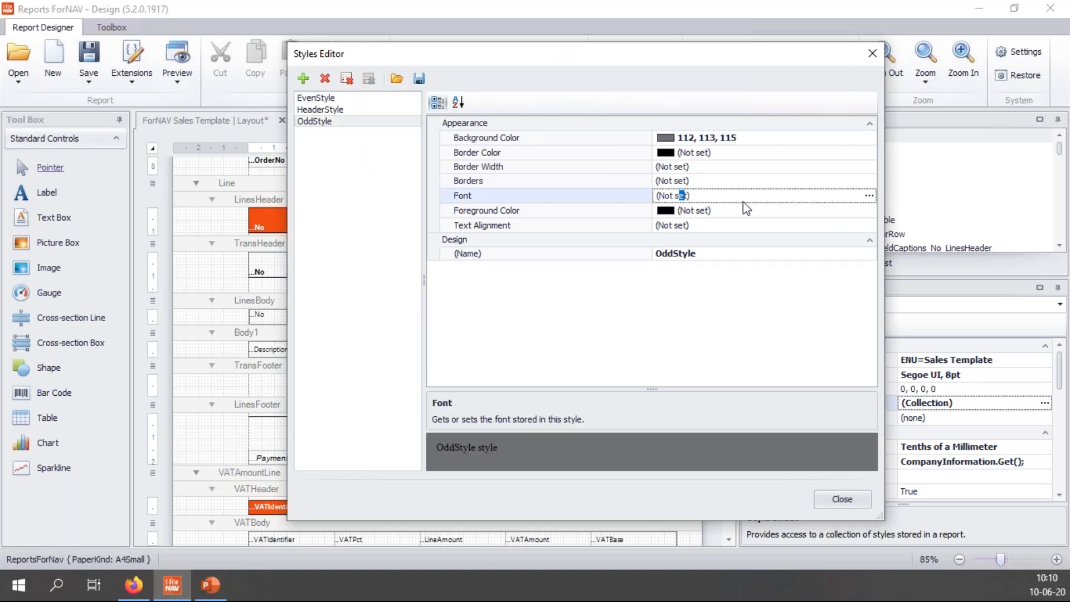
left_click(728, 211)
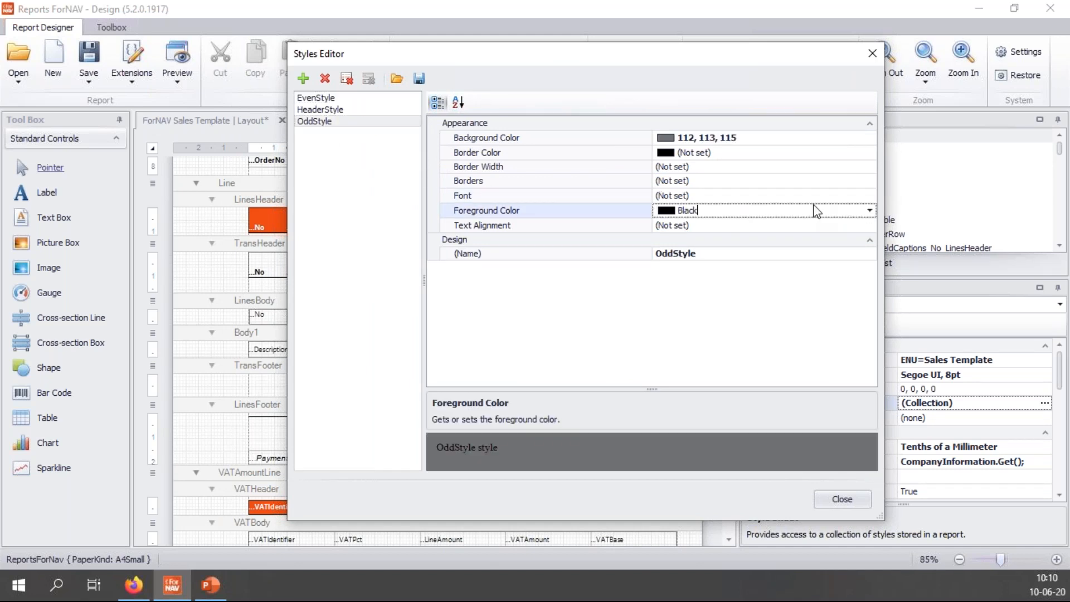
left_click(869, 211)
left_click(702, 347)
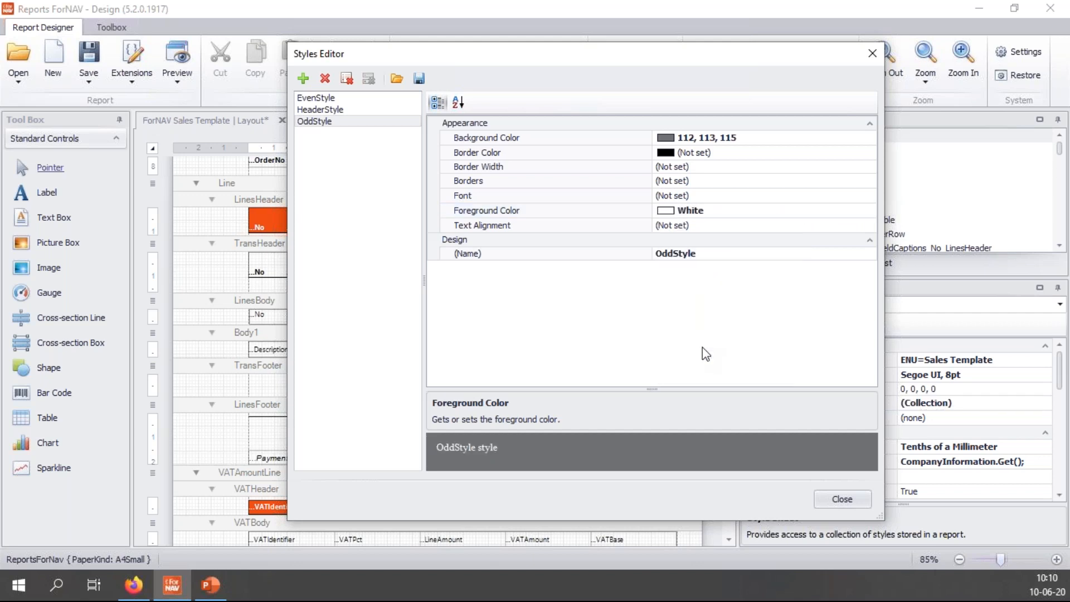
left_click(723, 200)
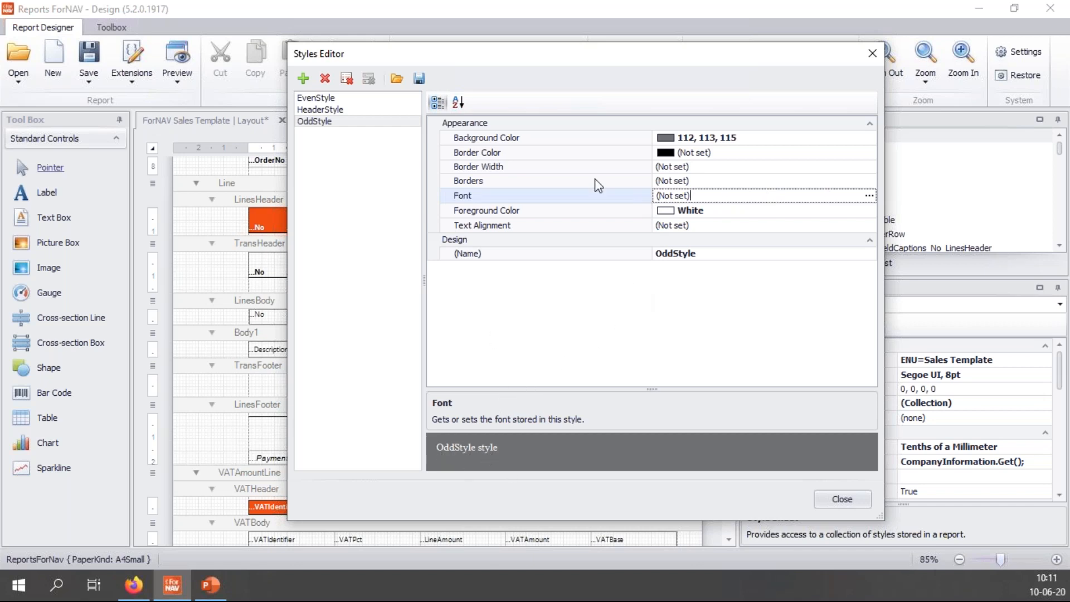
Set the font of HeaderStyle to Viner Hand ITC, Regular, size 8, and close the Styles Editor.
left_click(338, 110)
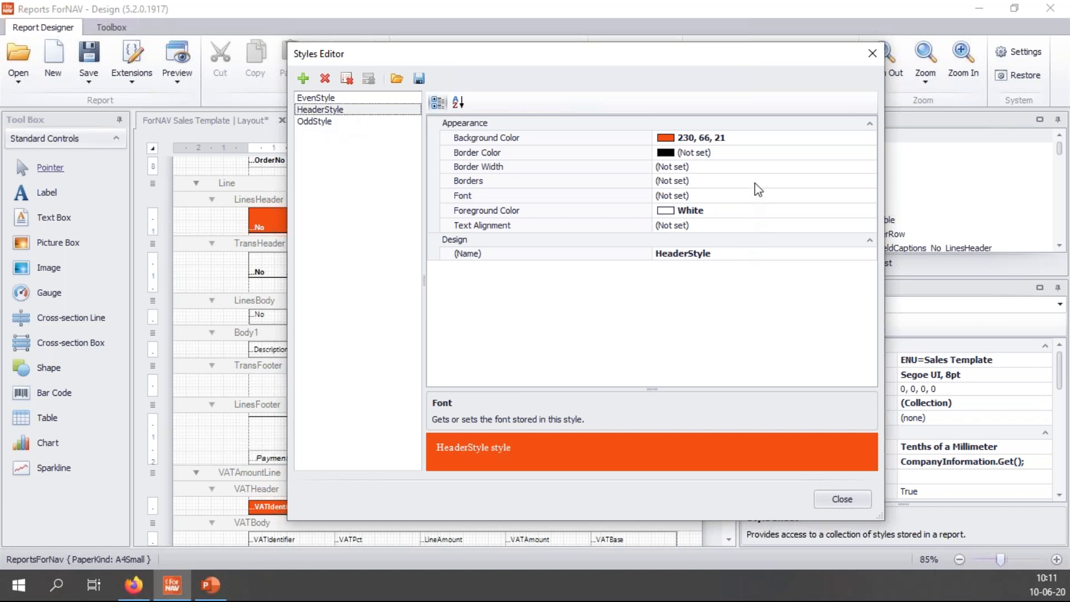
left_click(710, 198)
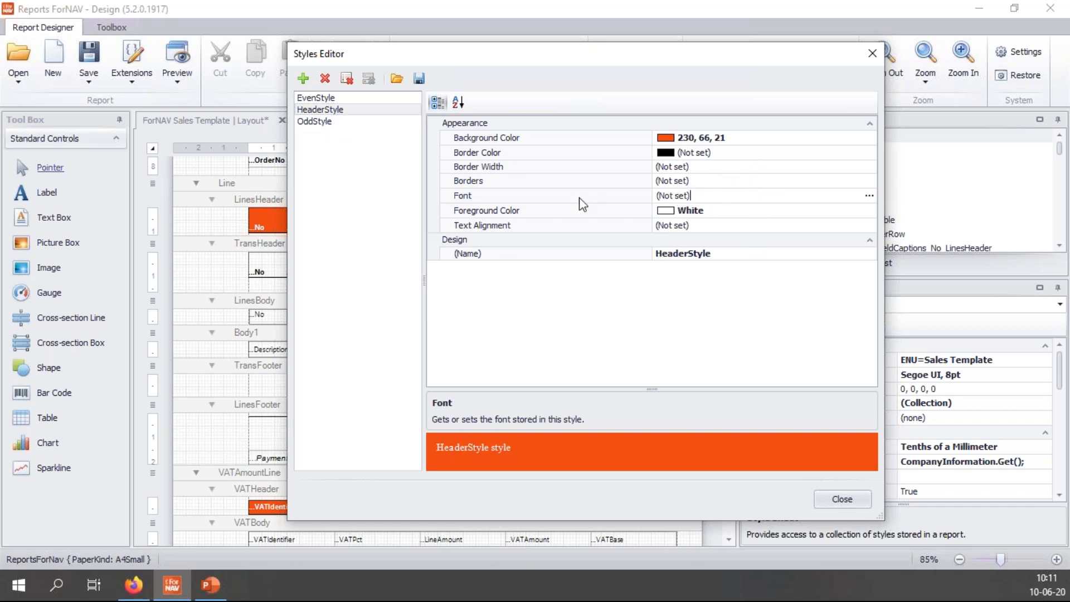
left_click(870, 195)
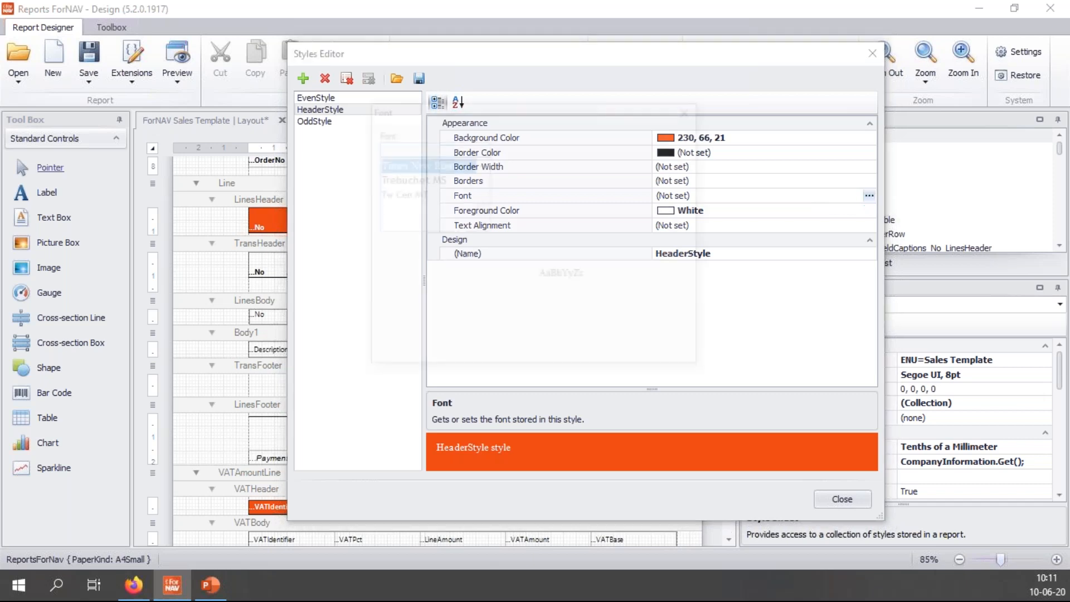
left_click(420, 224)
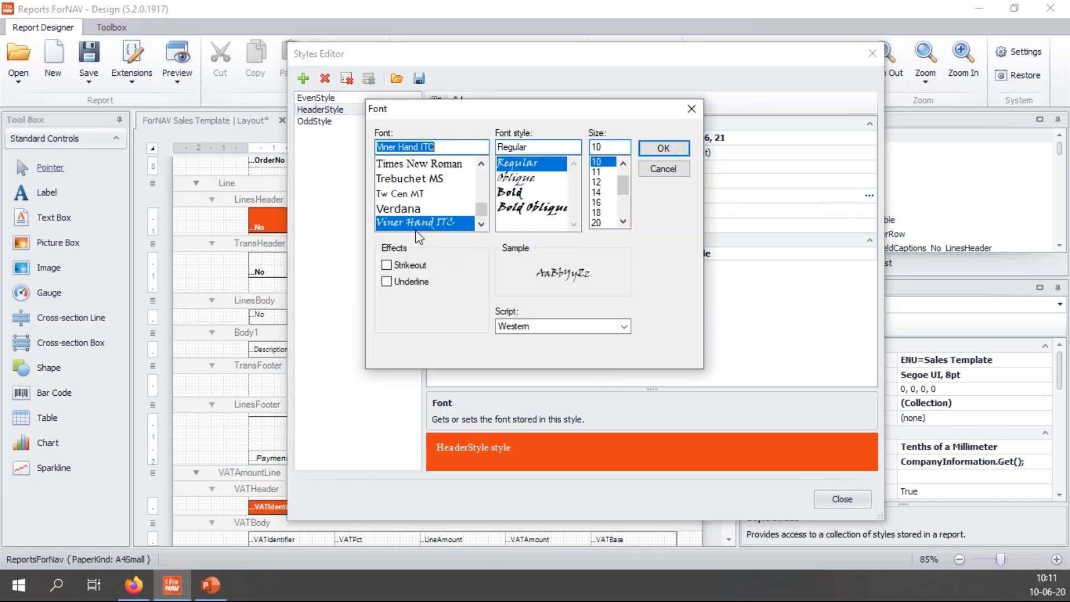
left_click(623, 163)
left_click(623, 163)
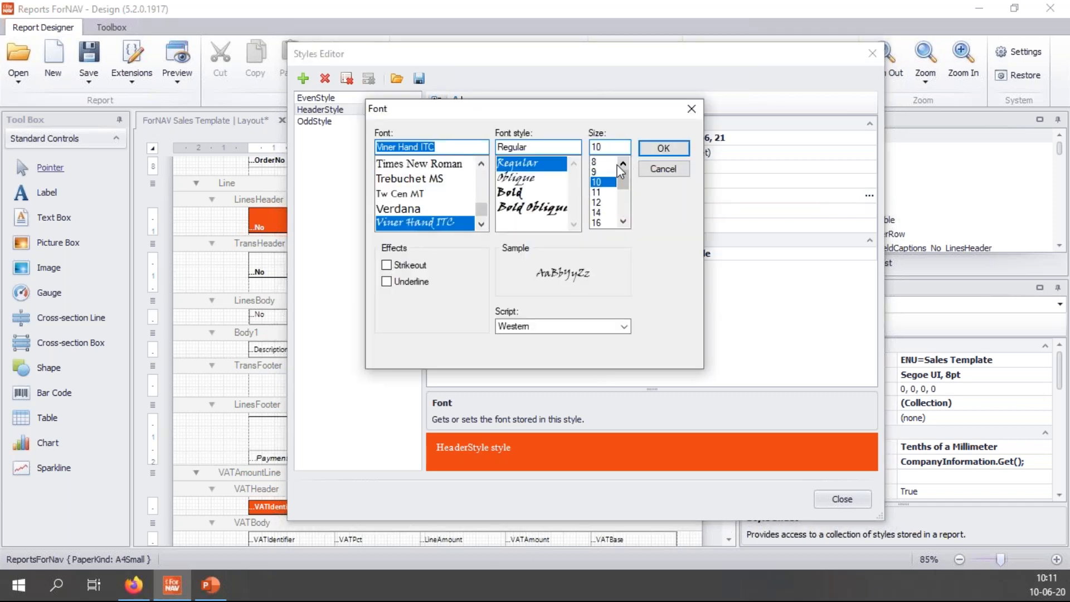
left_click(596, 162)
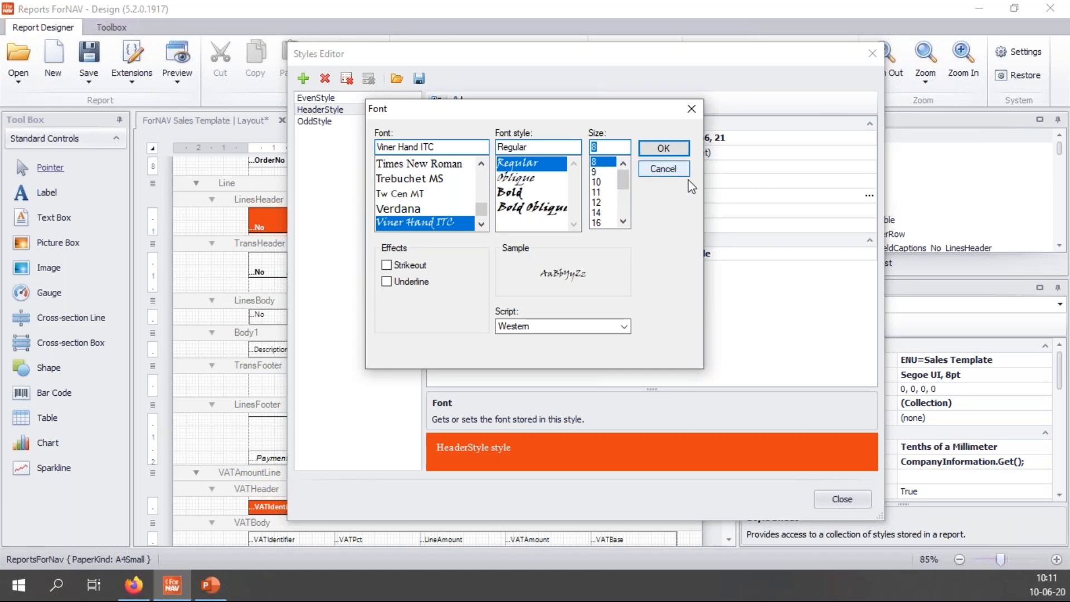
left_click(665, 148)
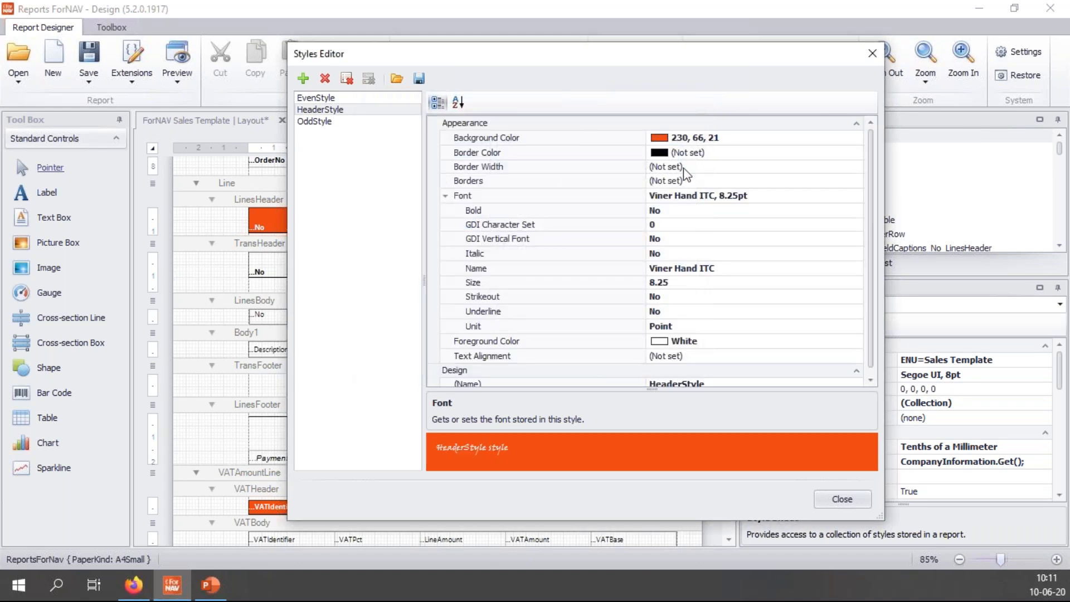
left_click(724, 210)
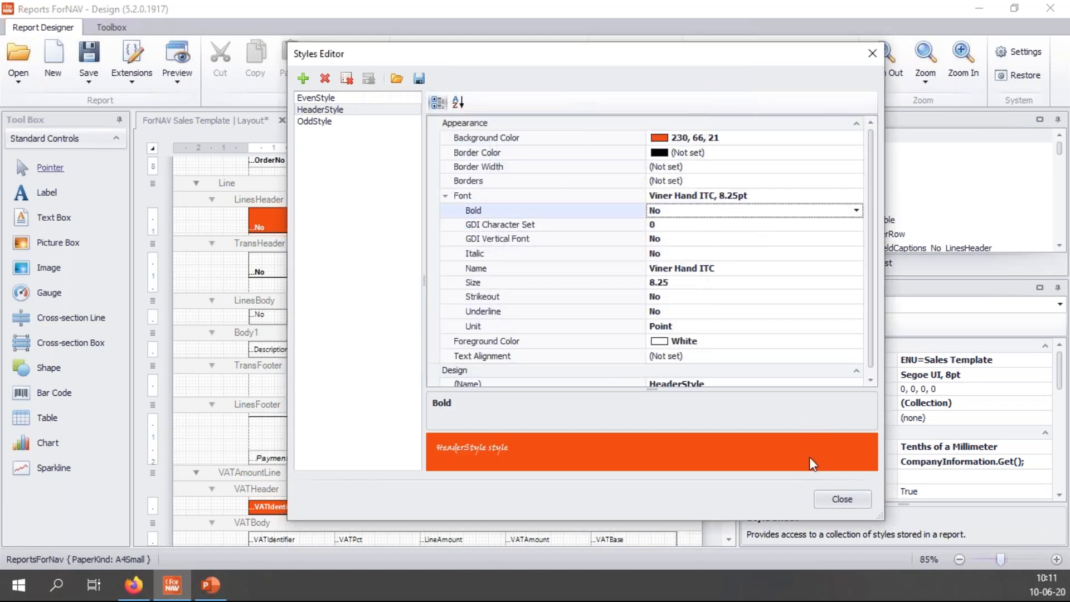
left_click(841, 499)
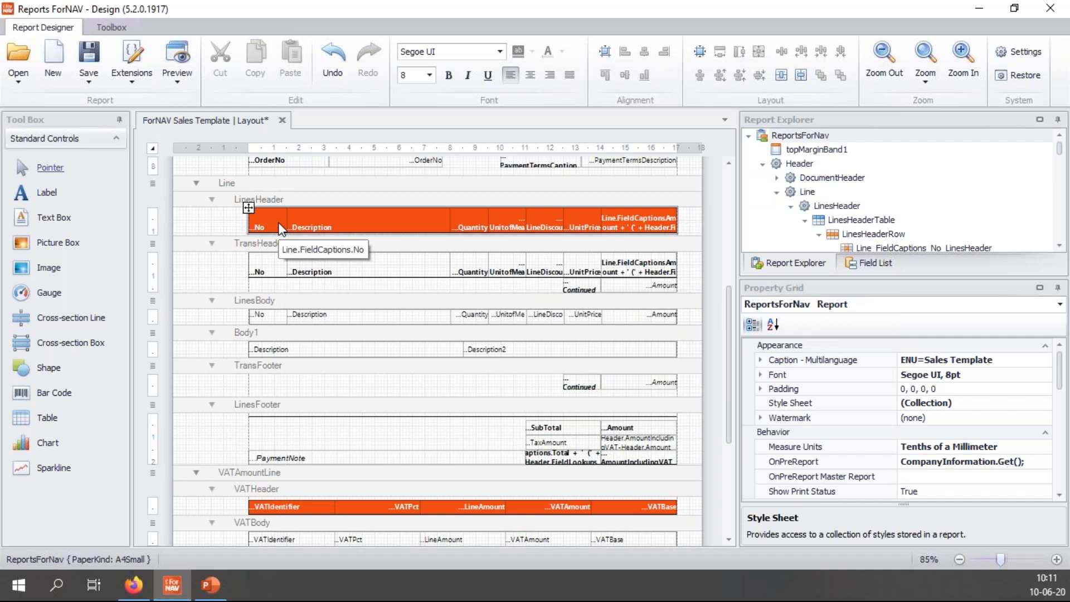
Reset the font of the No, Description and Quantity caption cells in LinesHeader so they take the HeaderStyle font.
left_click(265, 230)
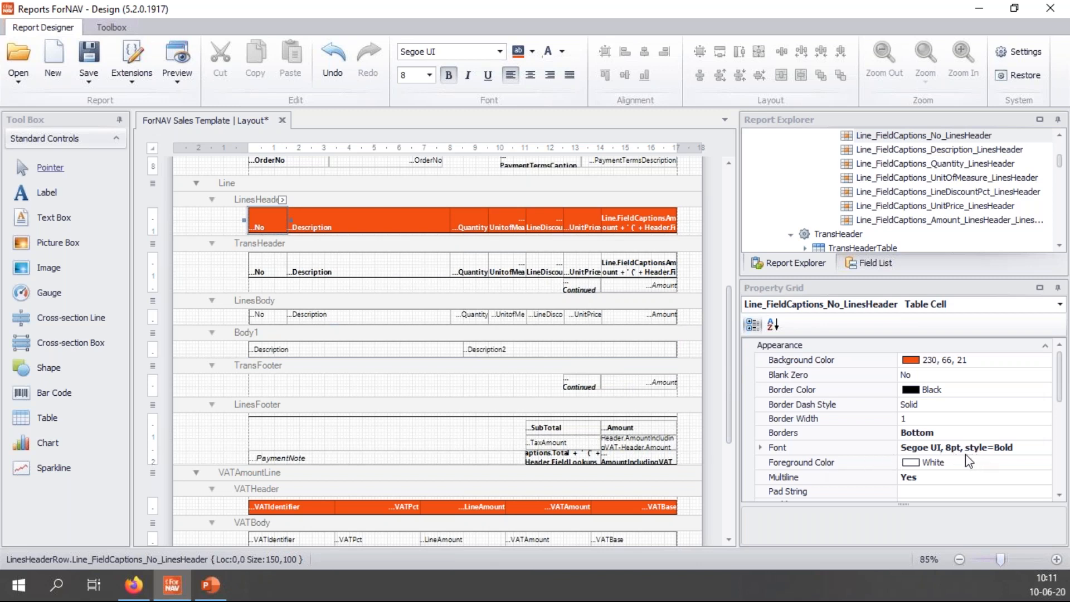
right_click(871, 445)
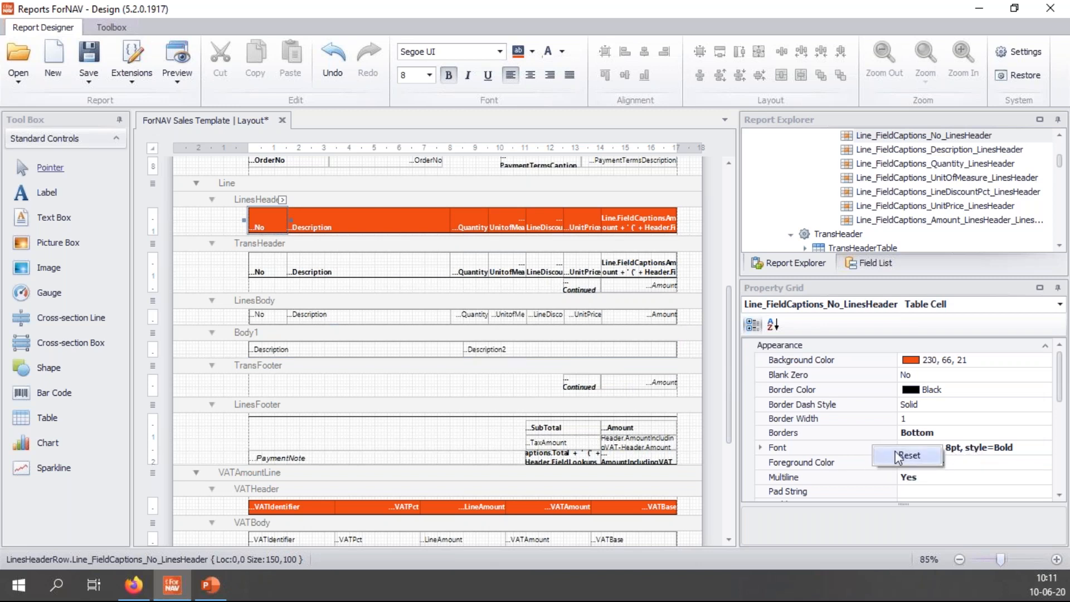
left_click(905, 455)
left_click(354, 217)
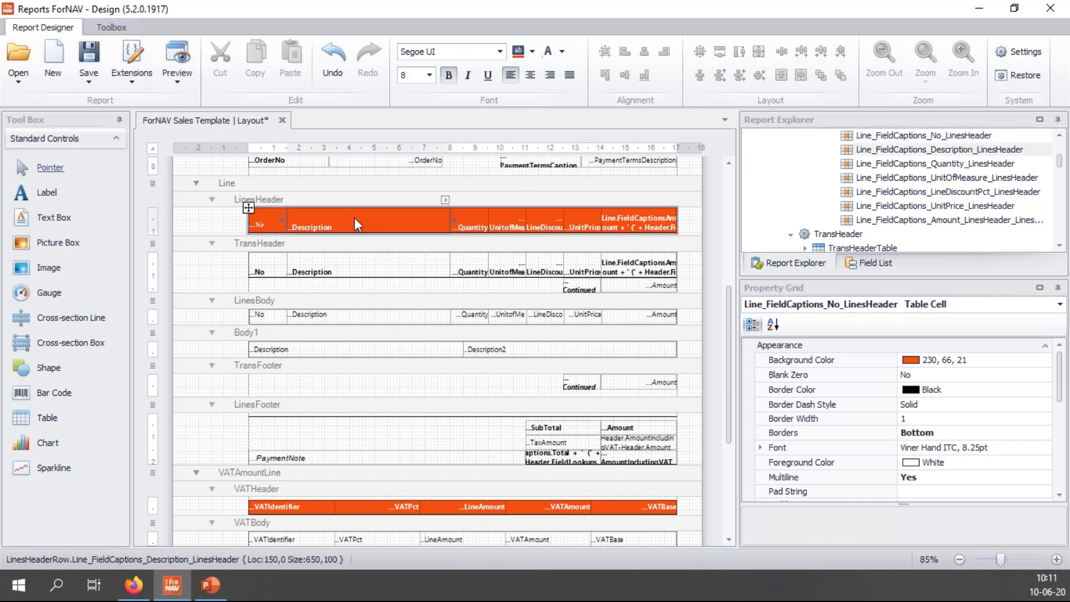
right_click(877, 449)
left_click(908, 461)
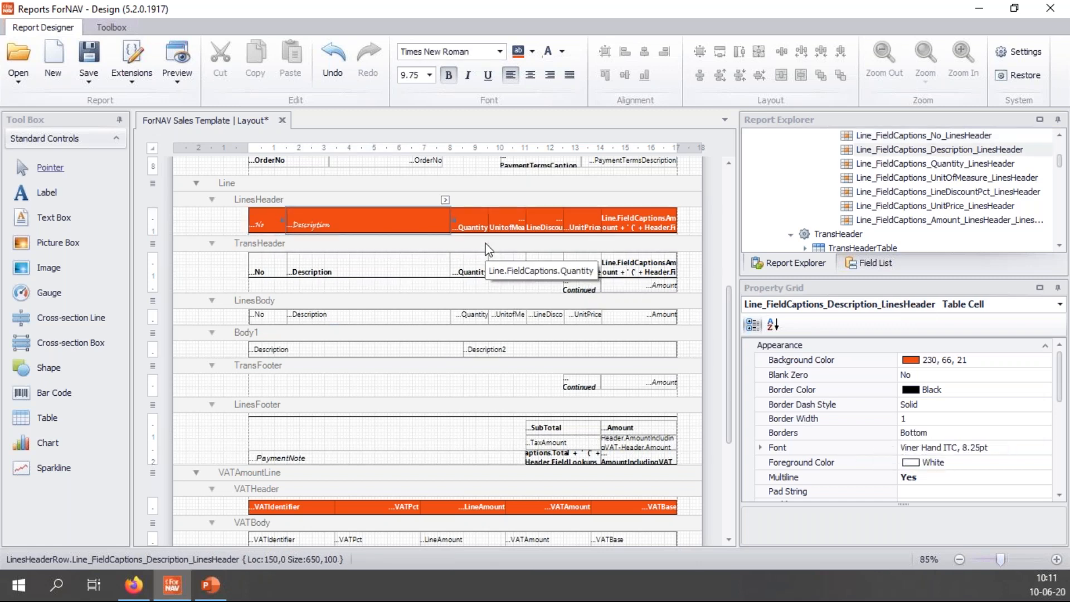
left_click(473, 216)
right_click(876, 447)
left_click(908, 458)
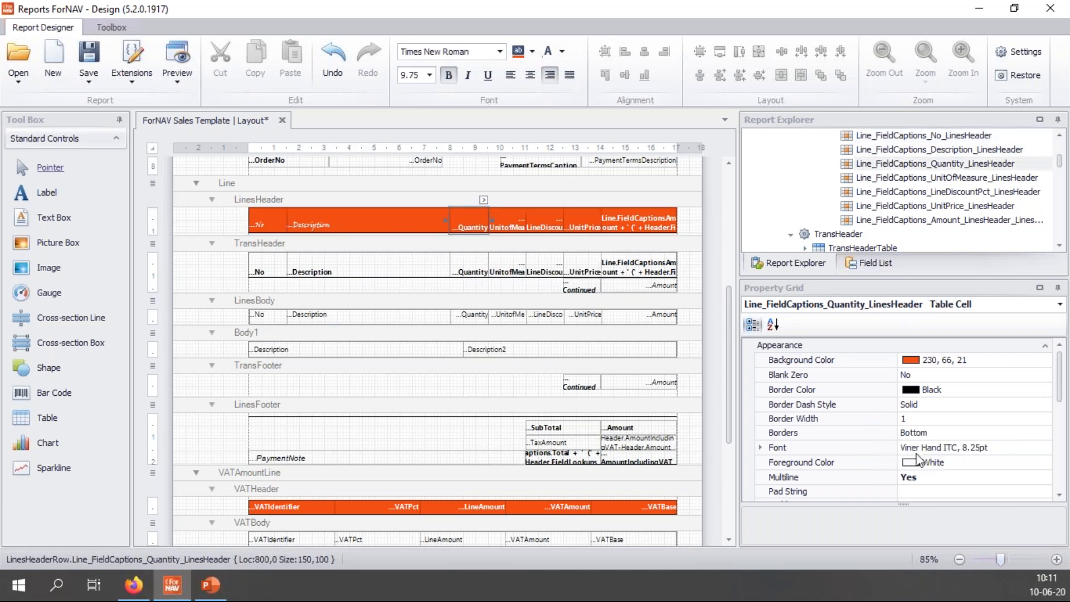
Reset the font of the UnitOfMeasure and LineDiscountPct caption cells in LinesHeader so they take the HeaderStyle font.
left_click(506, 220)
right_click(890, 449)
left_click(917, 462)
left_click(543, 220)
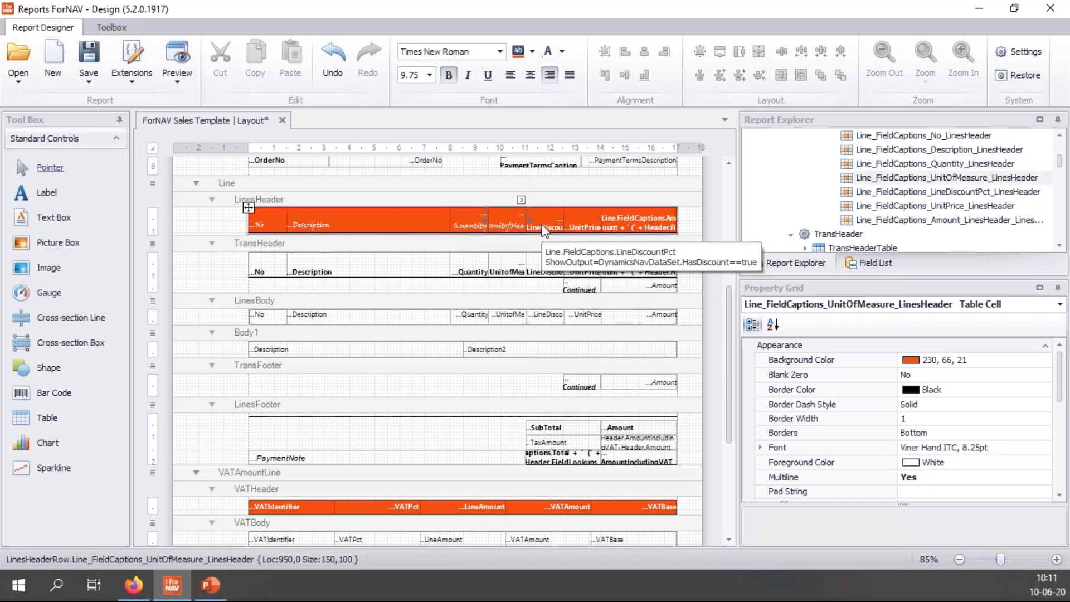
right_click(874, 449)
left_click(905, 460)
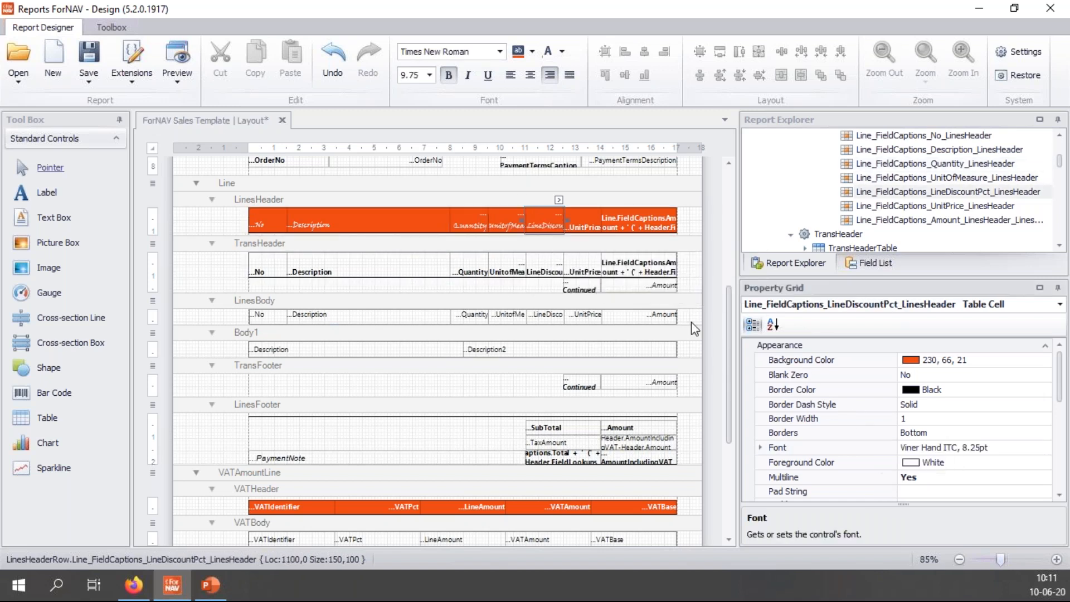
Reset the font of the UnitPrice and Amount caption cells in LinesHeader to the inherited HeaderStyle font.
left_click(588, 228)
right_click(877, 447)
left_click(907, 461)
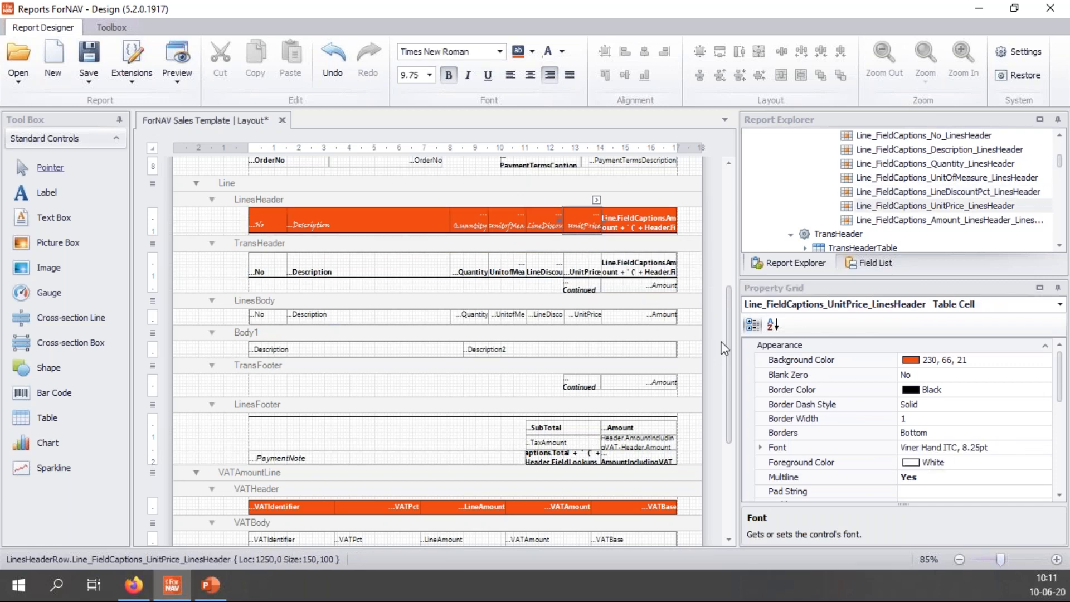
left_click(640, 223)
right_click(877, 446)
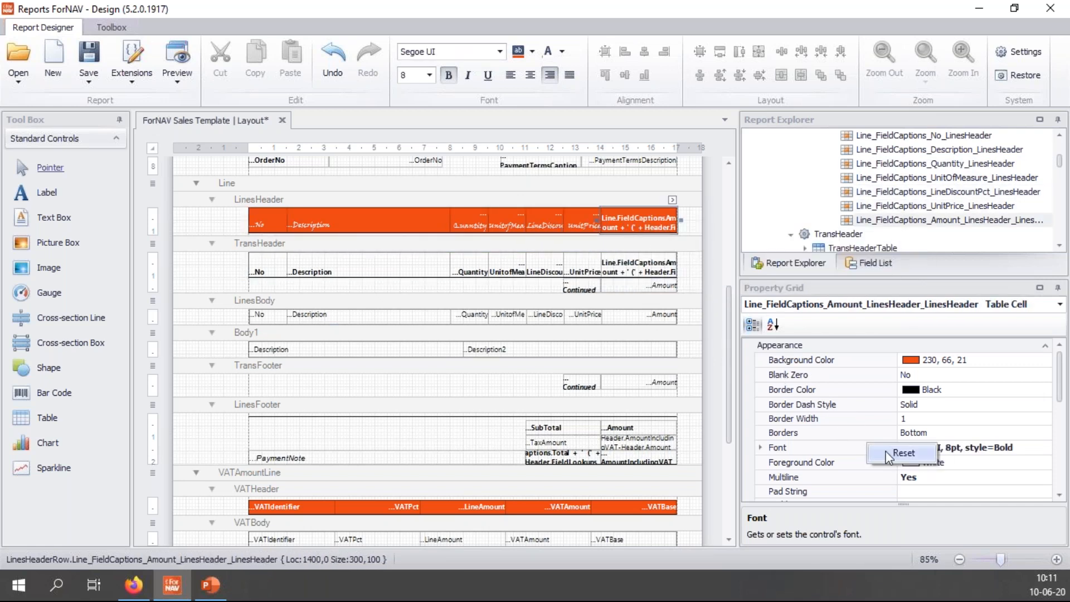
left_click(907, 454)
Reset the font of the VATIdentifier and VATPct cells in VATHeader so they inherit the HeaderStyle font.
left_click(298, 508)
right_click(872, 449)
left_click(901, 461)
left_click(345, 505)
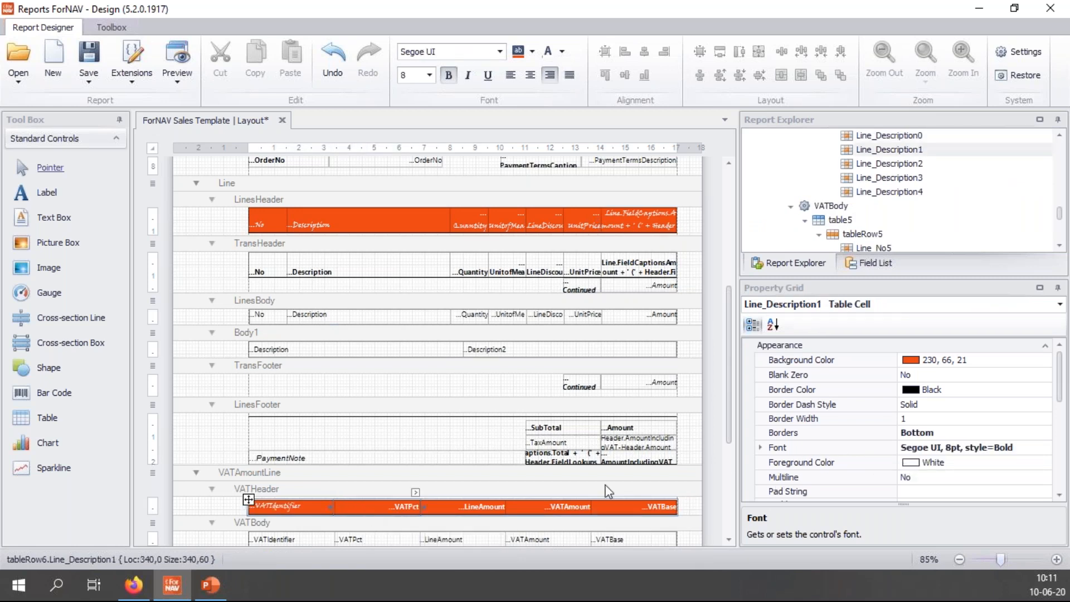
right_click(890, 447)
left_click(925, 453)
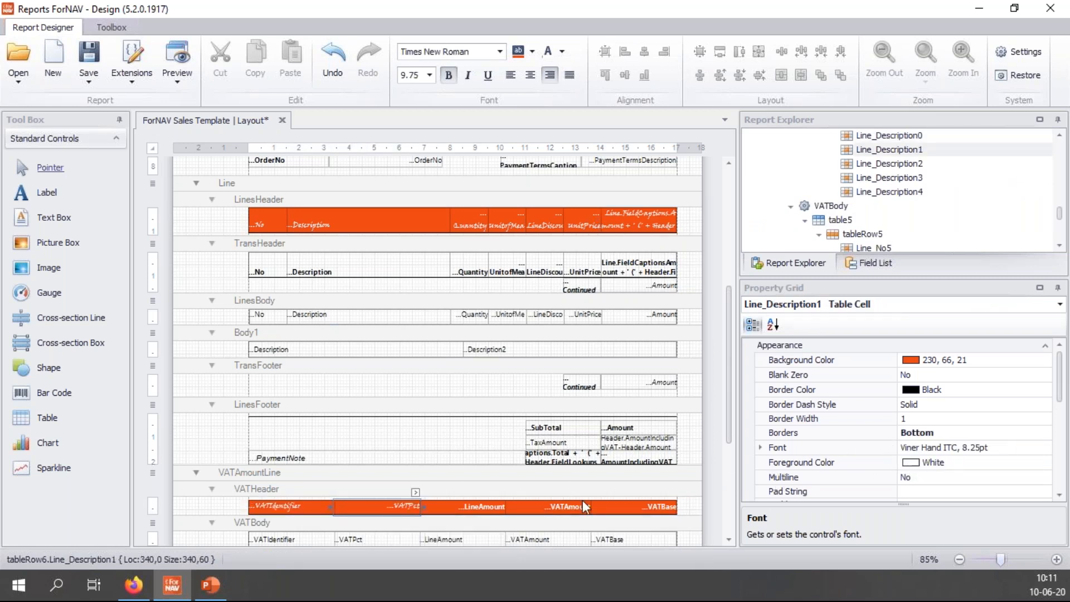
Reset the font of the LineAmount, VATAmount and VATBase cells in VATHeader so they inherit the HeaderStyle font.
left_click(479, 506)
right_click(891, 447)
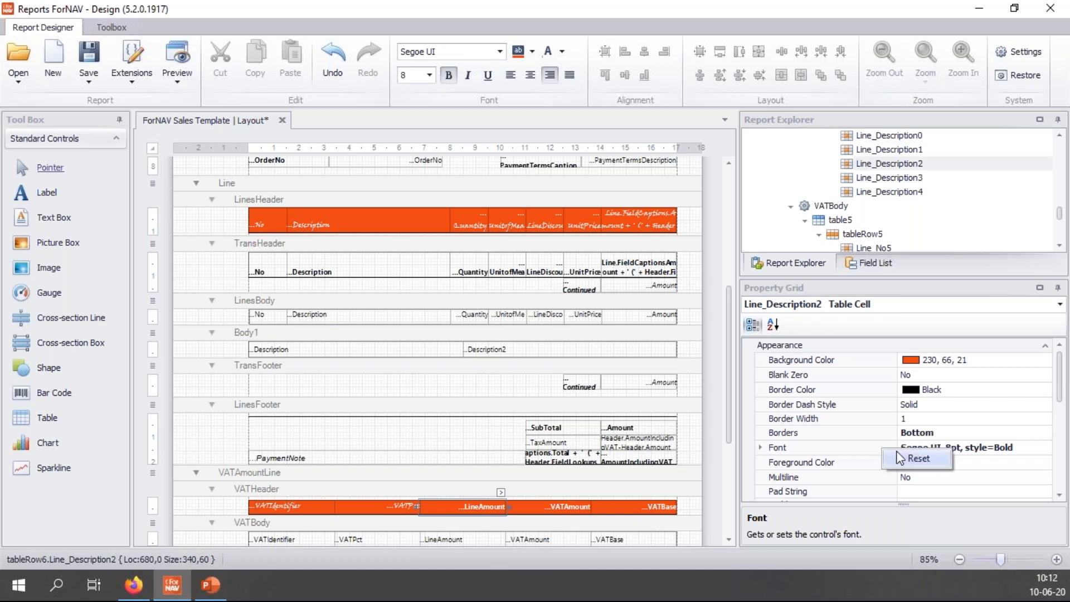
left_click(922, 456)
left_click(568, 507)
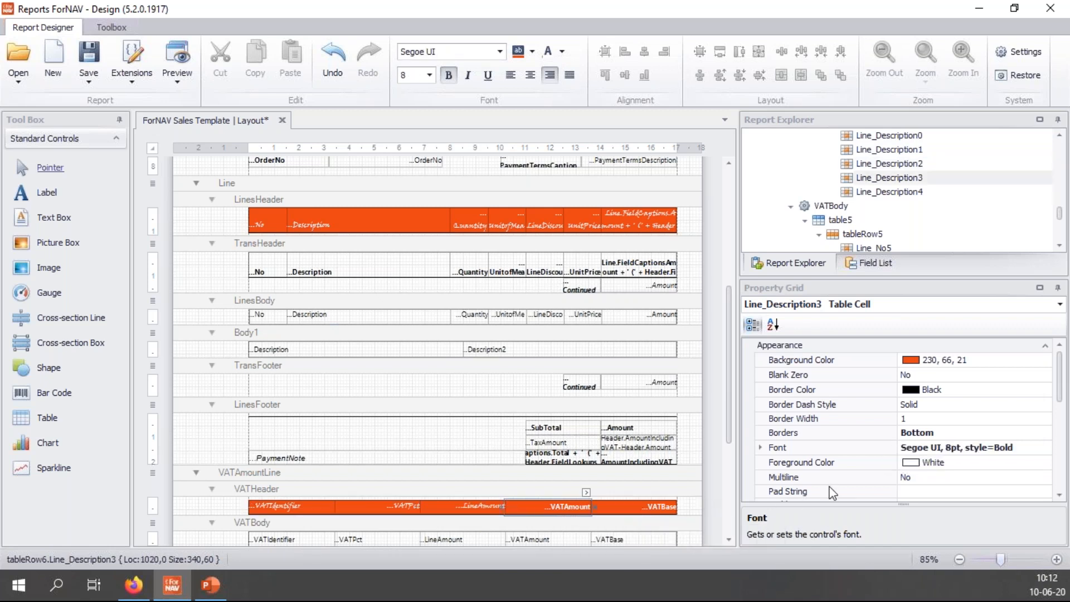
right_click(878, 448)
left_click(925, 460)
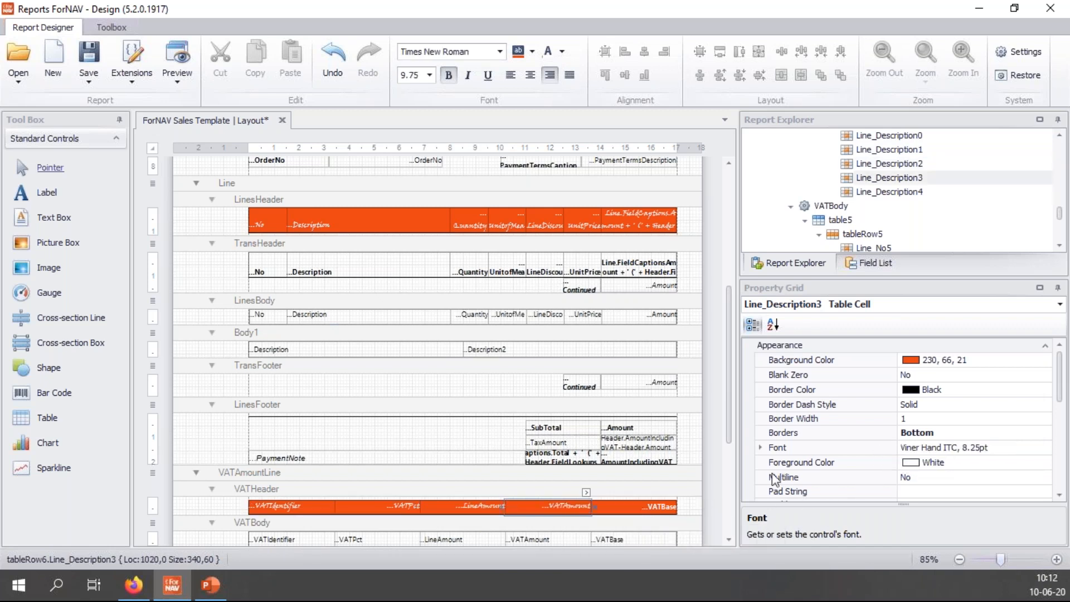
left_click(635, 507)
right_click(880, 447)
left_click(904, 458)
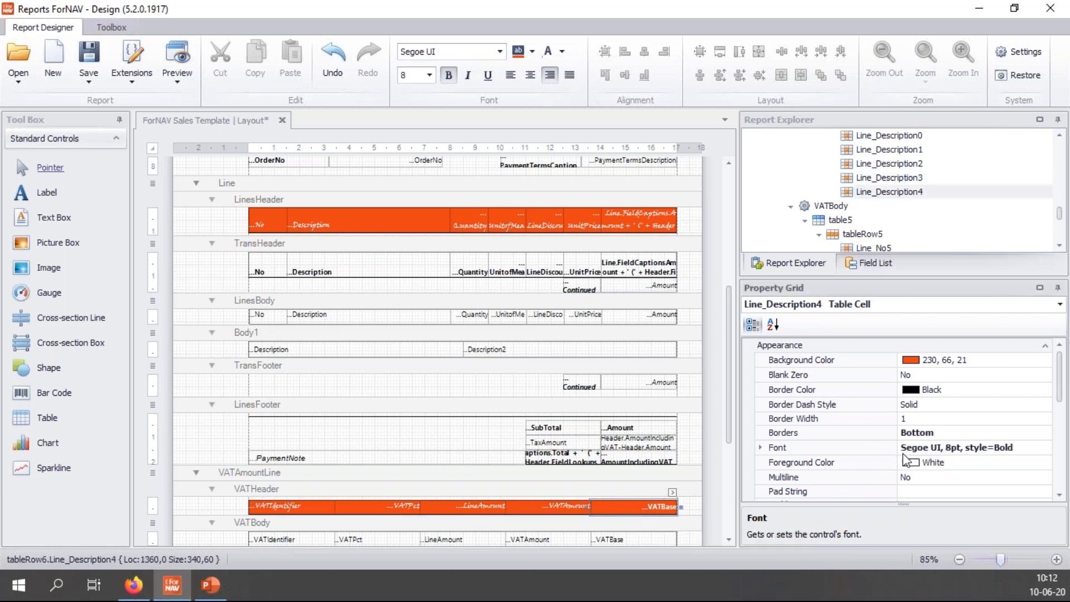
left_click(965, 433)
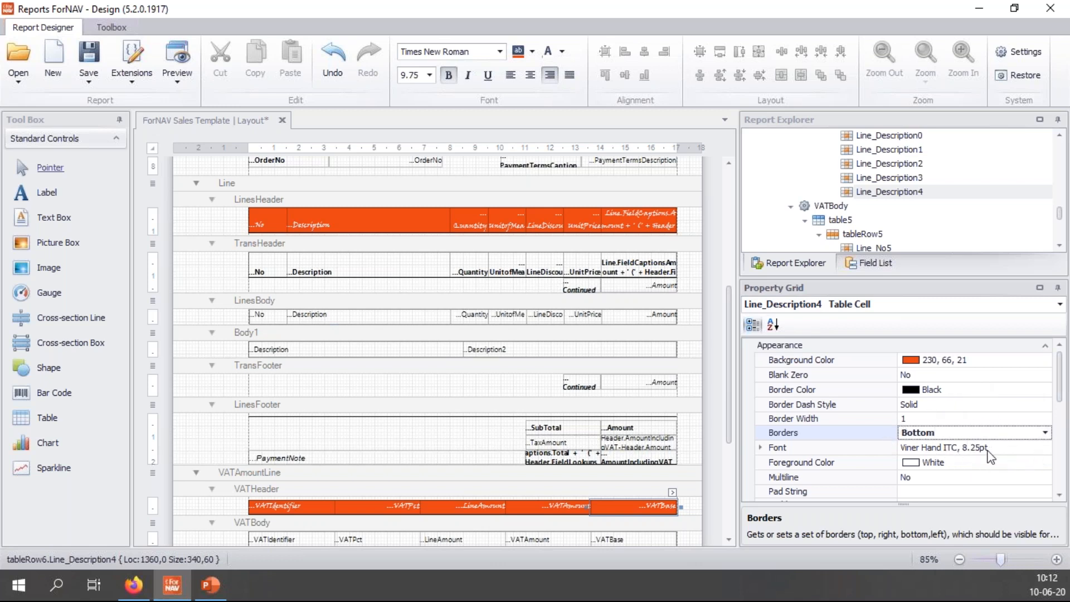
Preview the report in Business Central, filtered to the first sales invoice in the No. lookup.
left_click(177, 65)
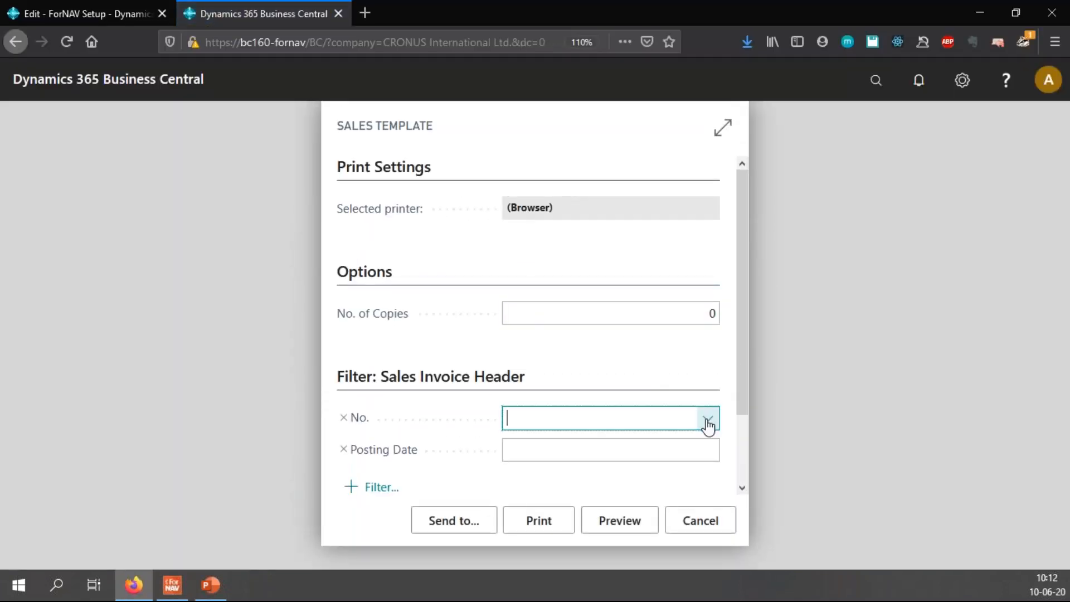
left_click(707, 419)
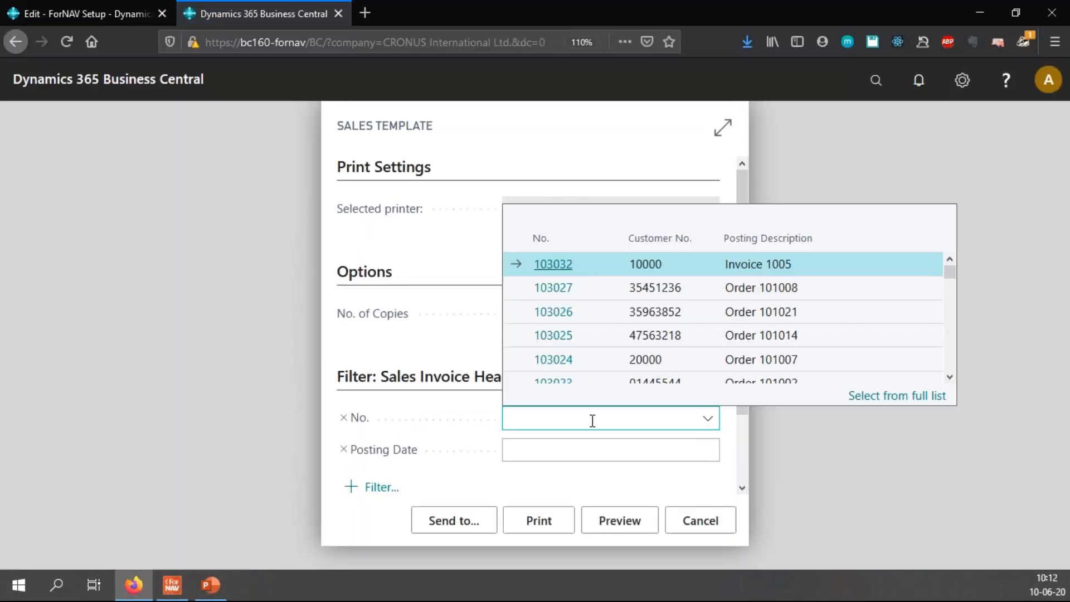
left_click(569, 268)
left_click(628, 518)
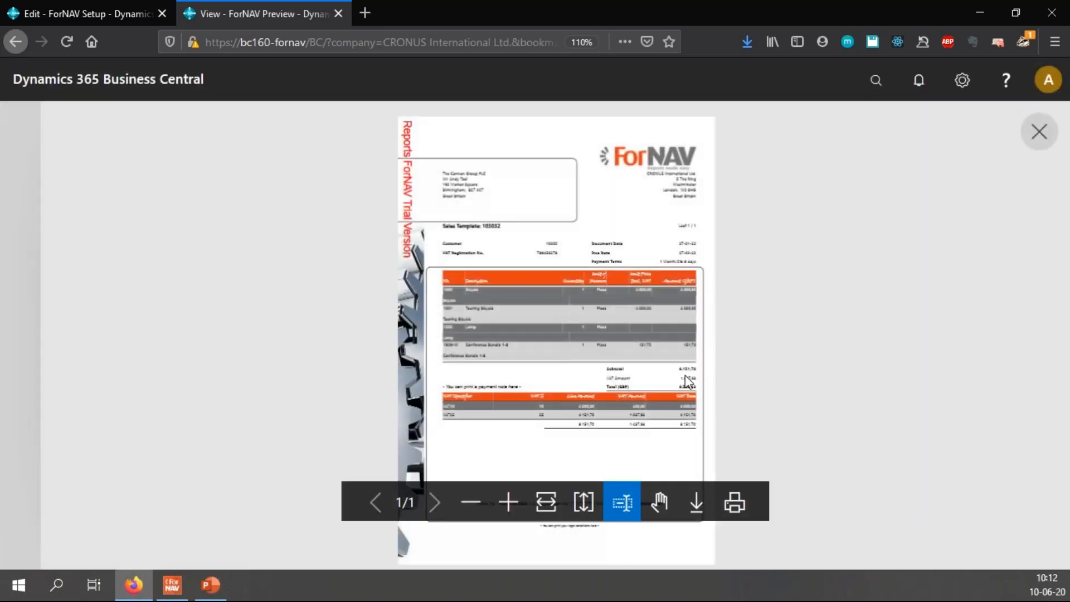
Enlarge the preview, examine the header and alternating row styles in the line and VAT tables, and close it.
left_click(507, 503)
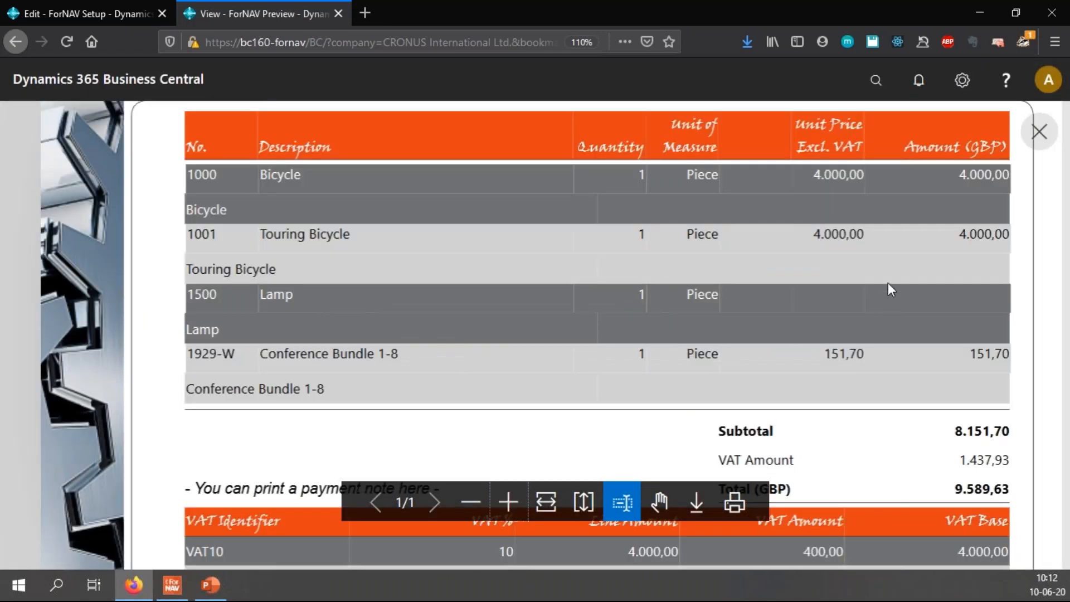
scroll(881, 262, "up", 2)
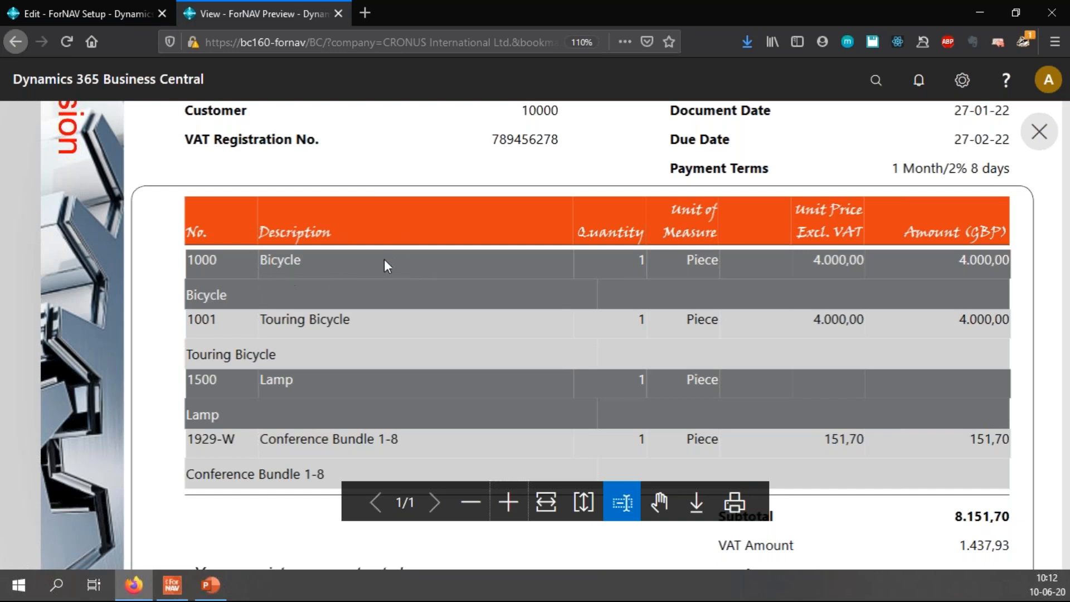
scroll(446, 266, "down", 8)
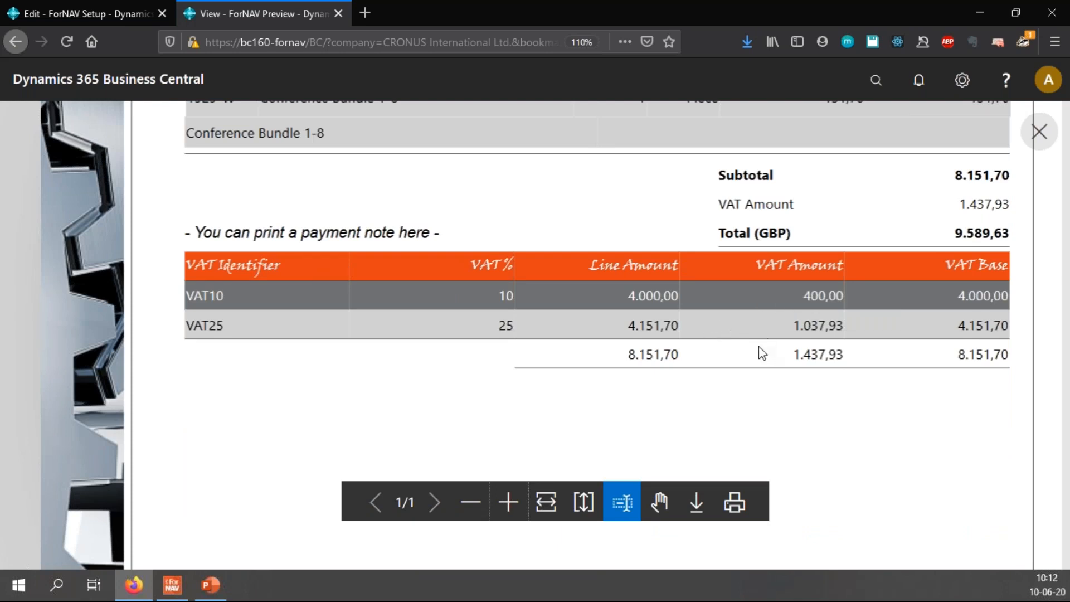
key("ctrl+w")
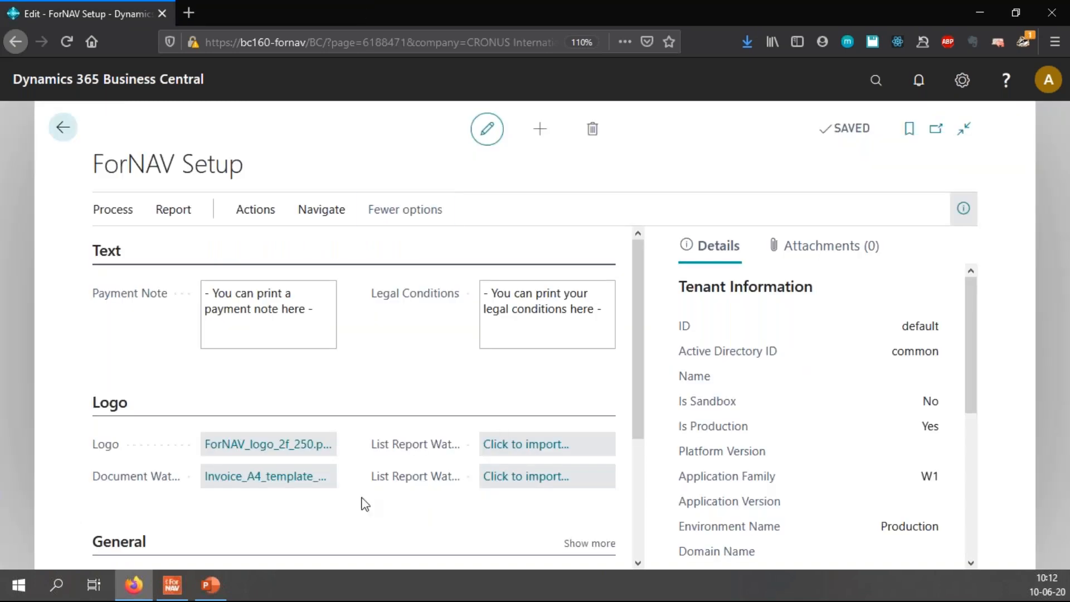
Switch to the PowerPoint presentation and show the Summary slide.
left_click(218, 589)
left_click(871, 329)
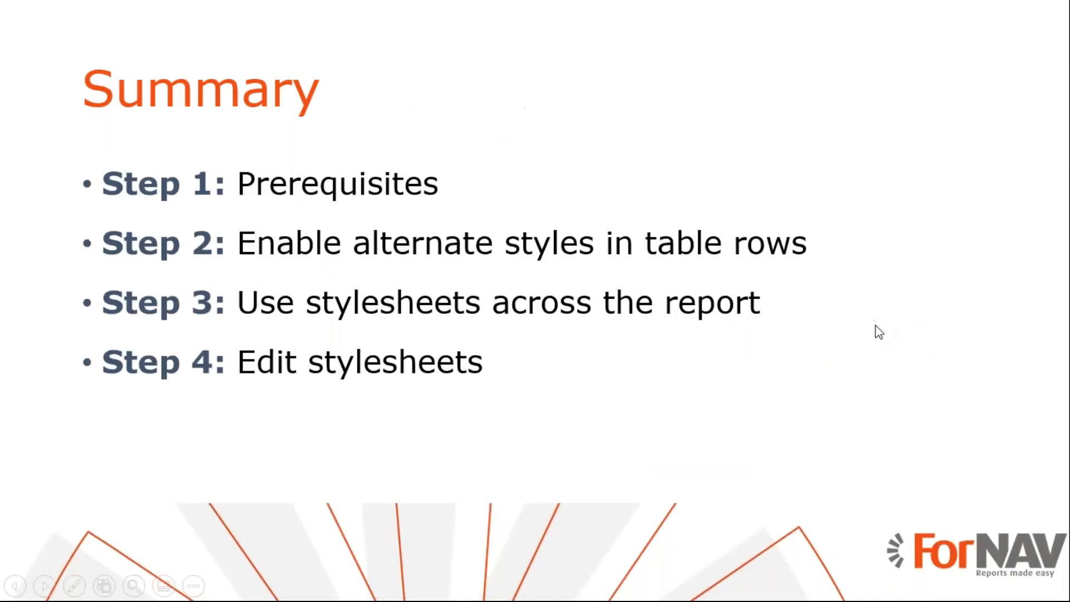